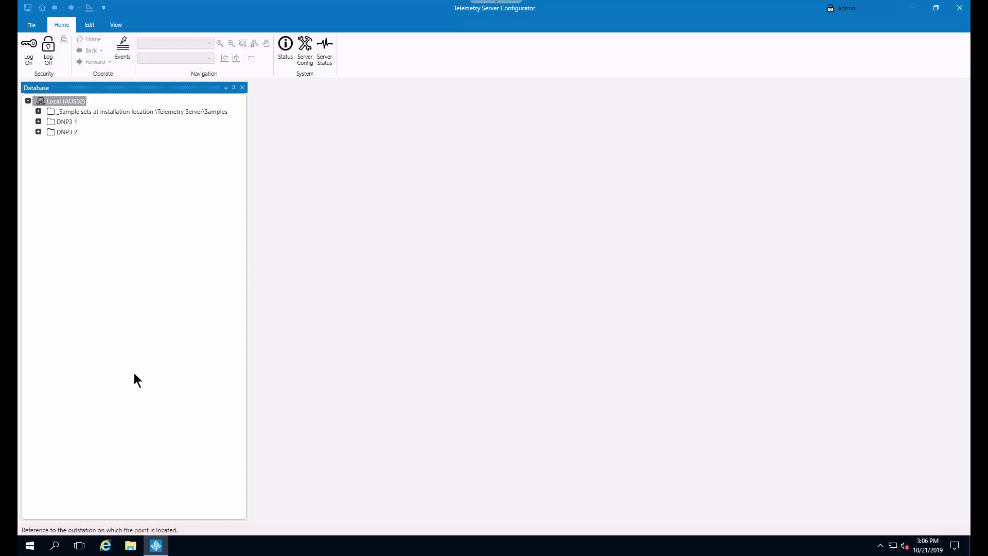
- Expand DNP3 1 and Region01 to show the AI/DI points of Oak_St and Maple_St
left_click(38, 121)
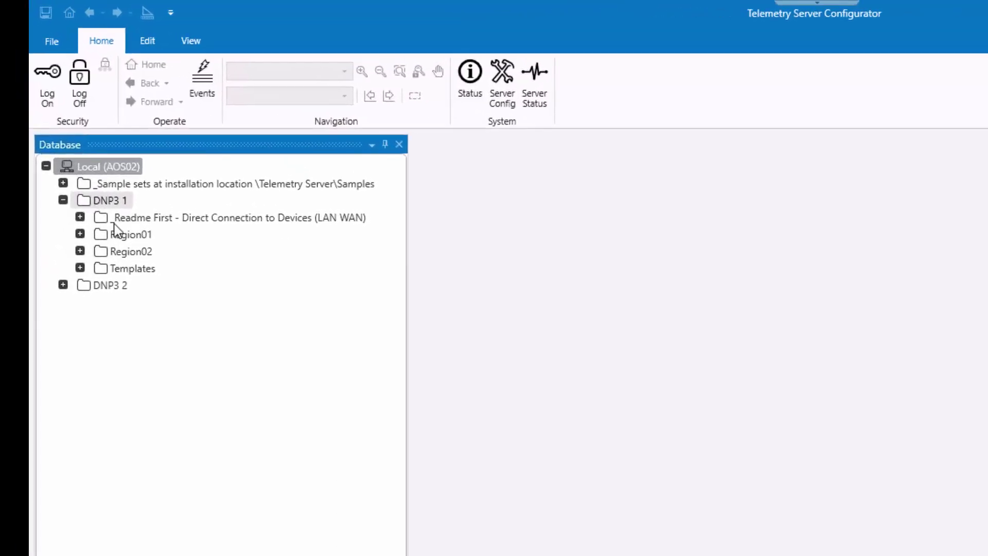
left_click(80, 235)
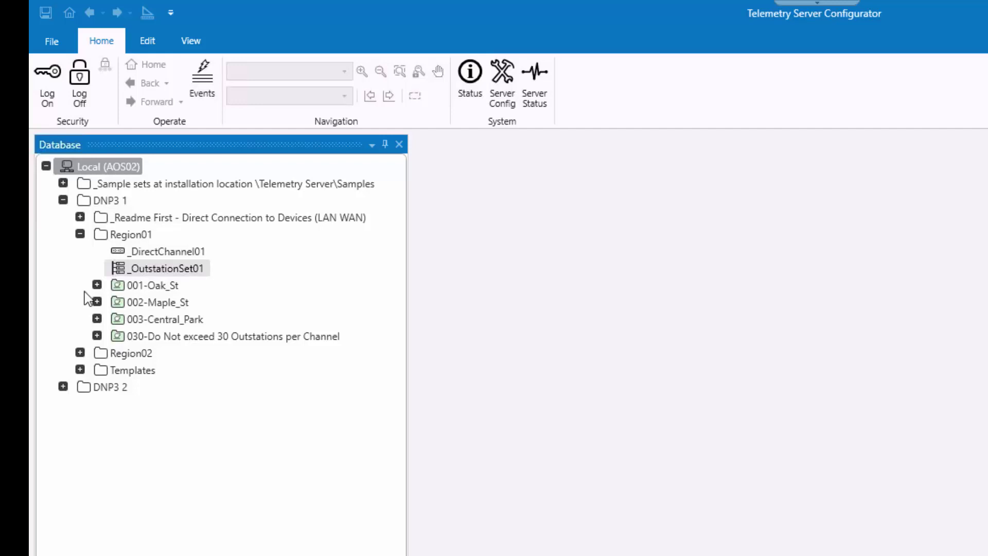
left_click(97, 286)
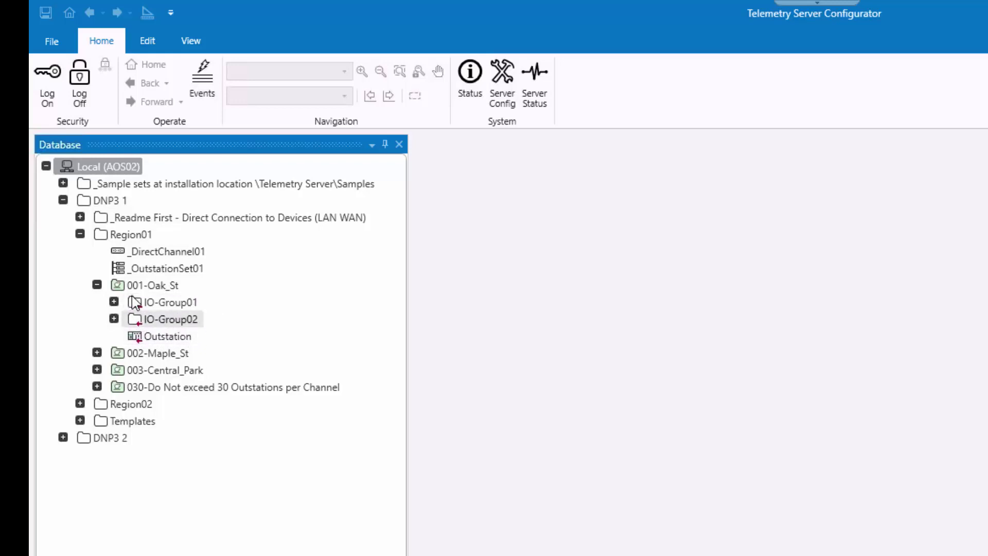
left_click(114, 303)
left_click(115, 354)
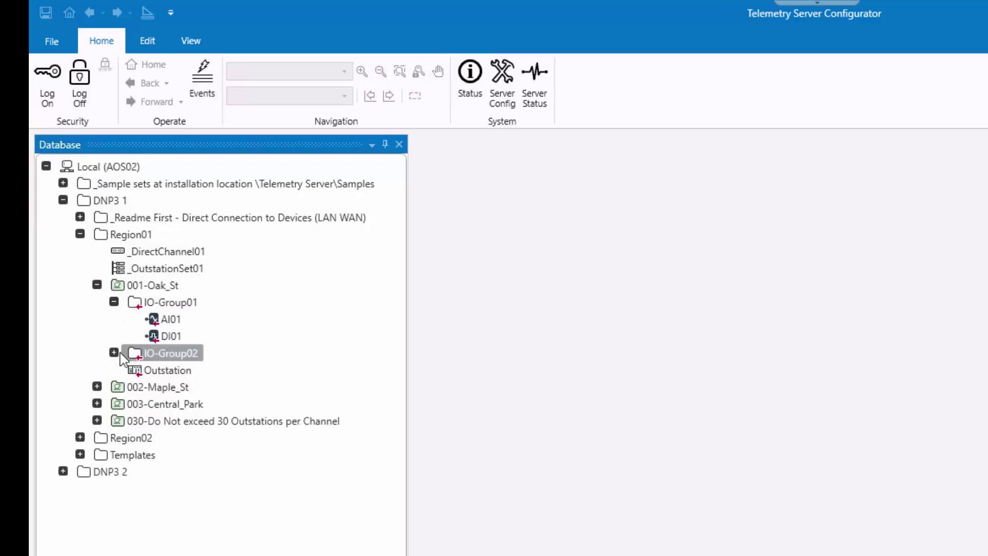
left_click(114, 354)
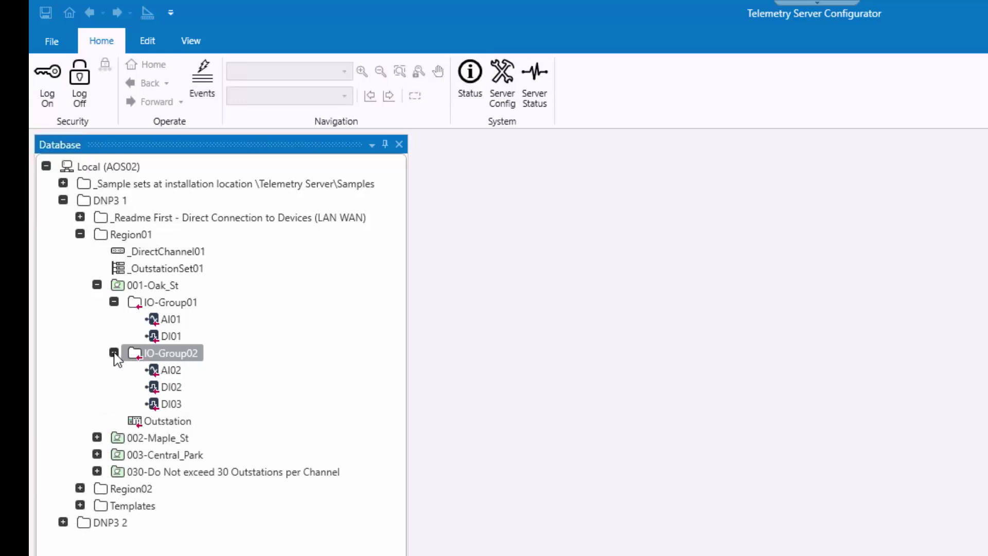
left_click(114, 353)
left_click(115, 303)
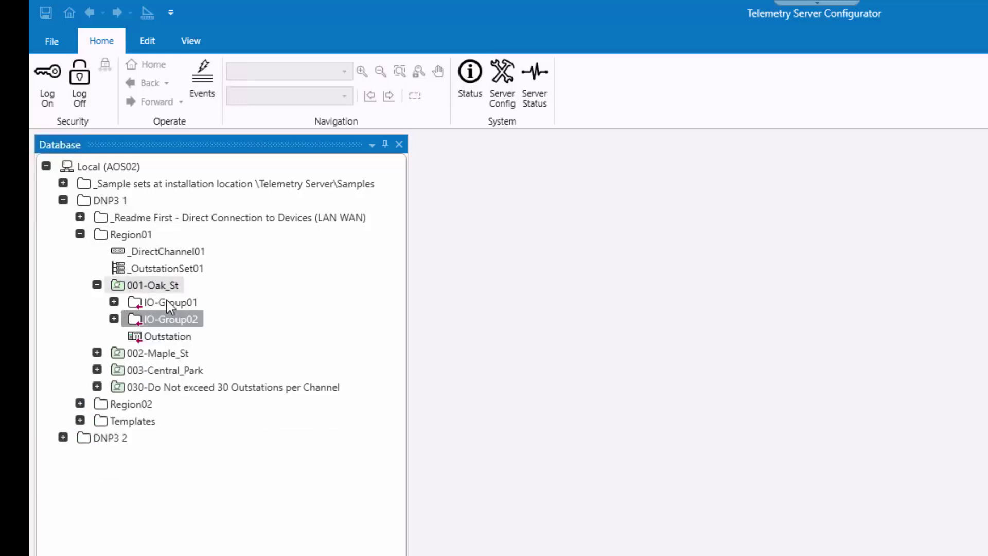
left_click(96, 352)
left_click(114, 319)
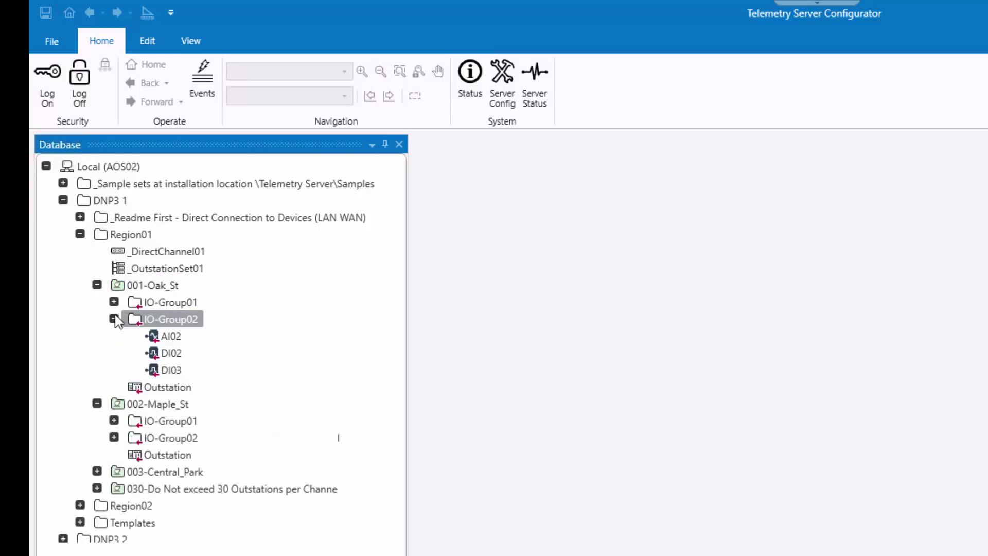
left_click(115, 302)
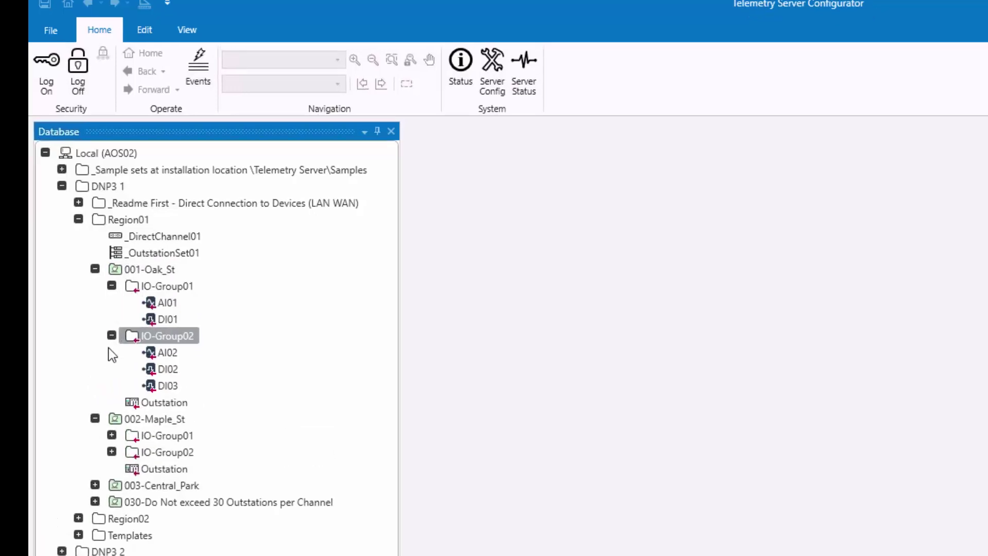
left_click(111, 435)
left_click(112, 485)
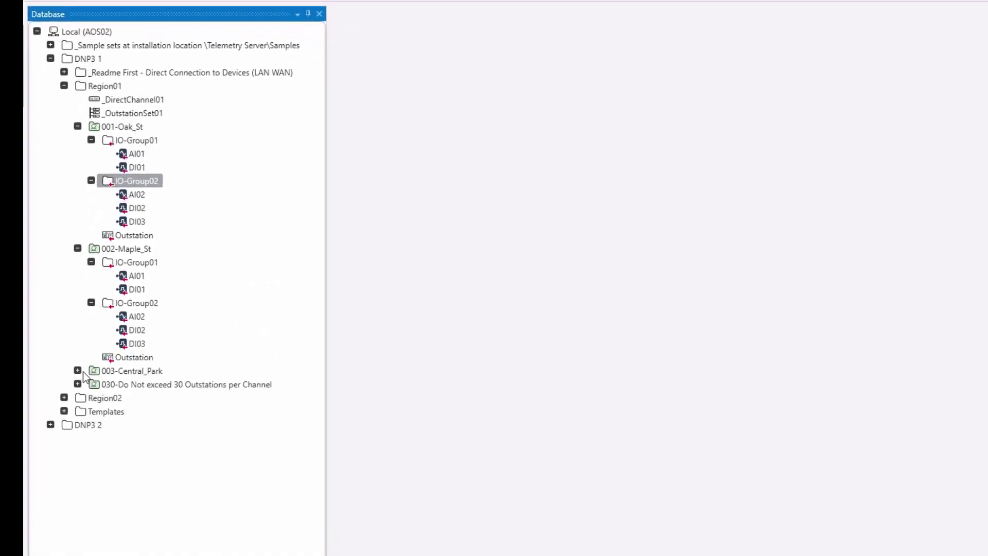
- Expand Region02 to show the IO-Group01 and IO-Group02 points of 001-Olive_St
left_click(64, 398)
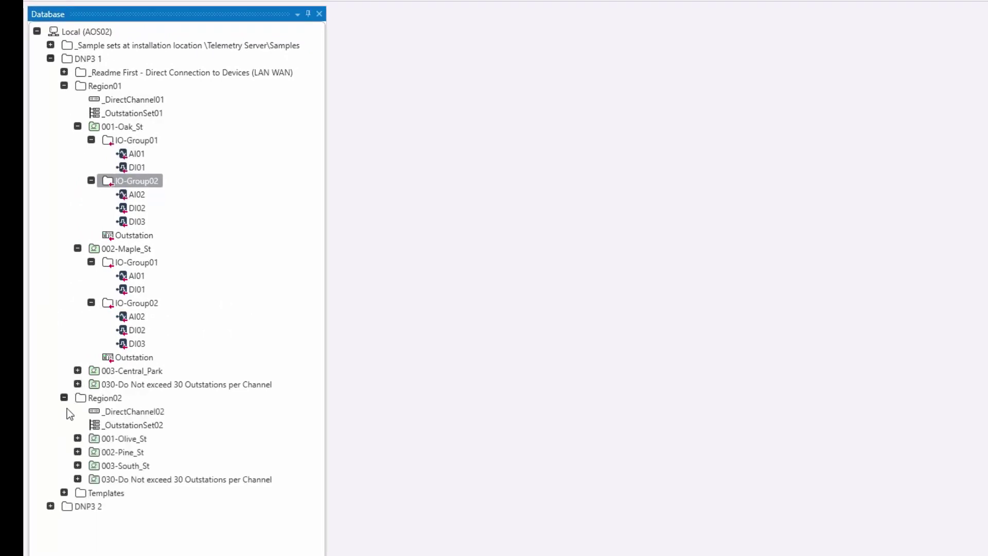
left_click(77, 438)
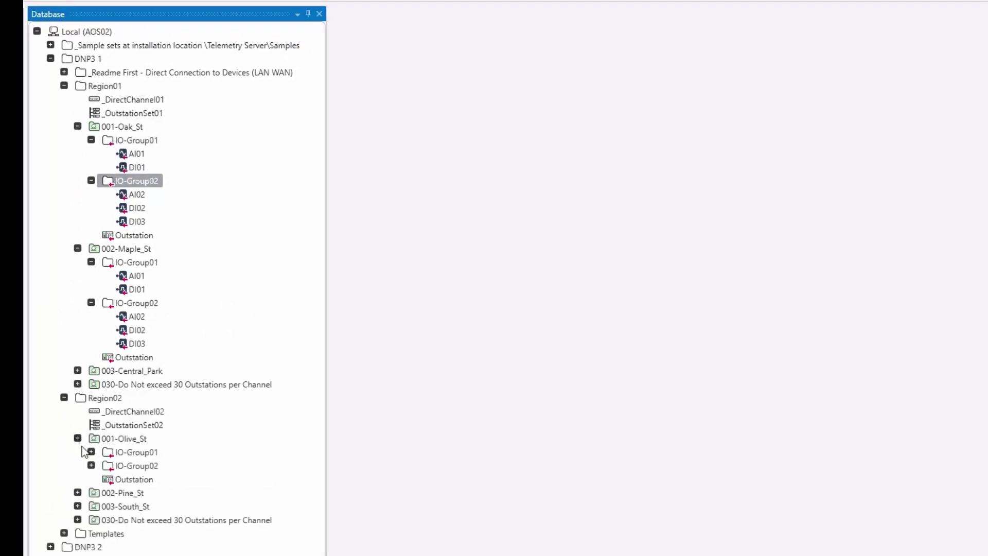
left_click(92, 452)
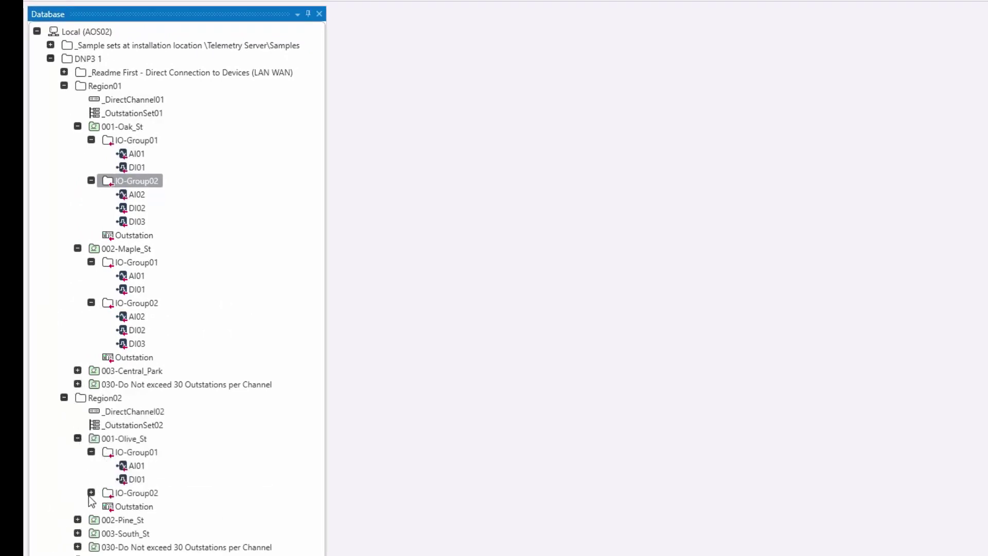
left_click(91, 493)
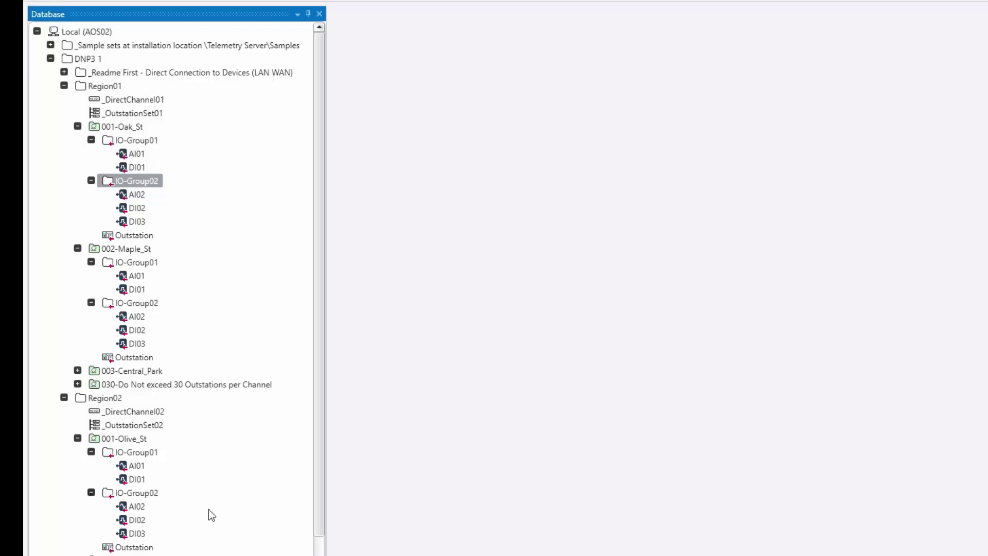
scroll(320, 517, "down", 2)
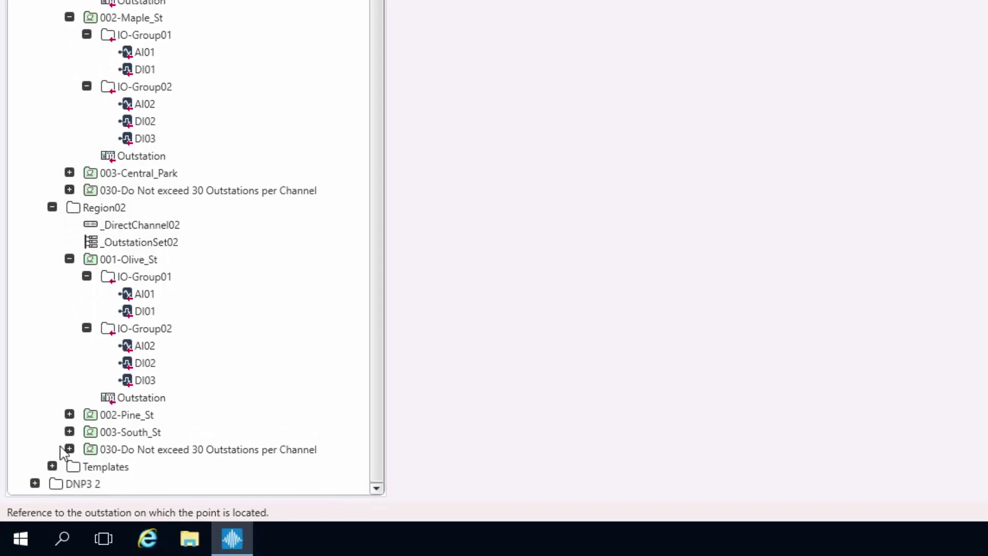
- Expand DNP3 1 Templates, select Outstation Equipment for Direct Channel, and expand DNP3 2
left_click(52, 466)
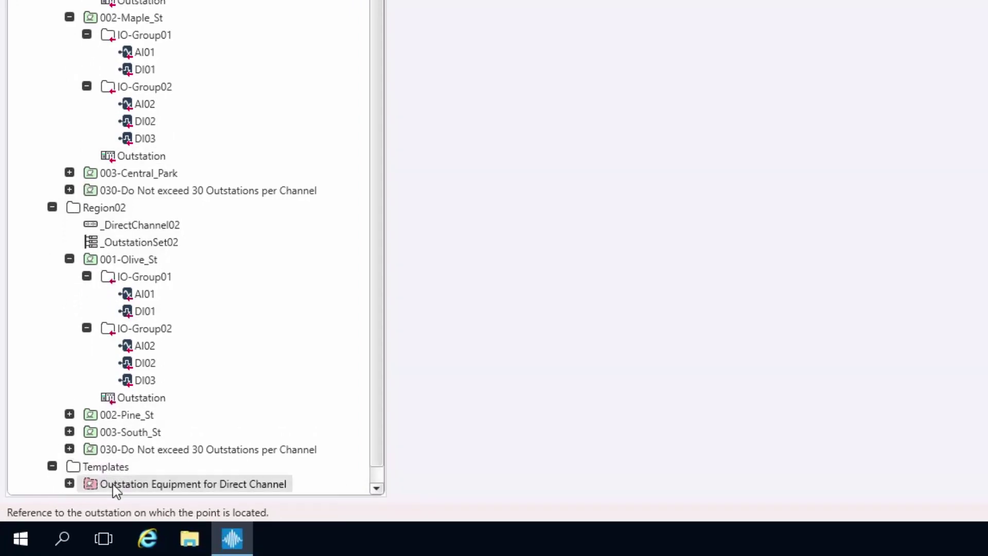
left_click(128, 487)
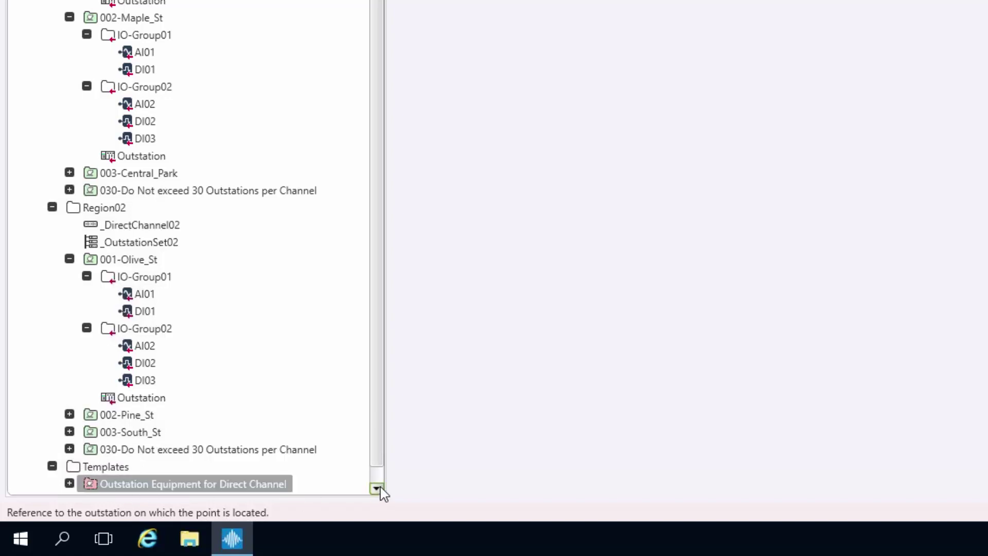
left_click(377, 488)
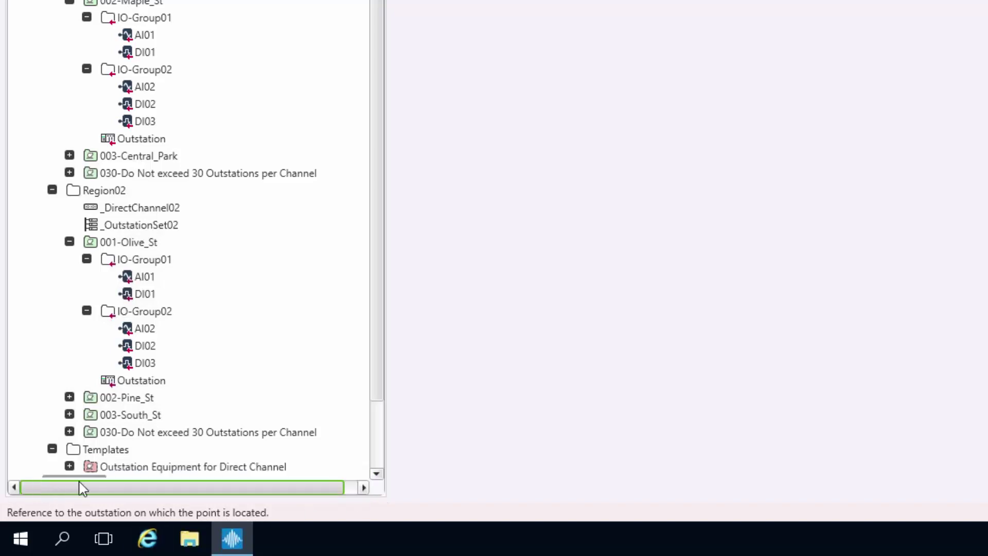
- Expand Region01 and Region02 under DNP3 2 to show their contents
left_click(378, 459)
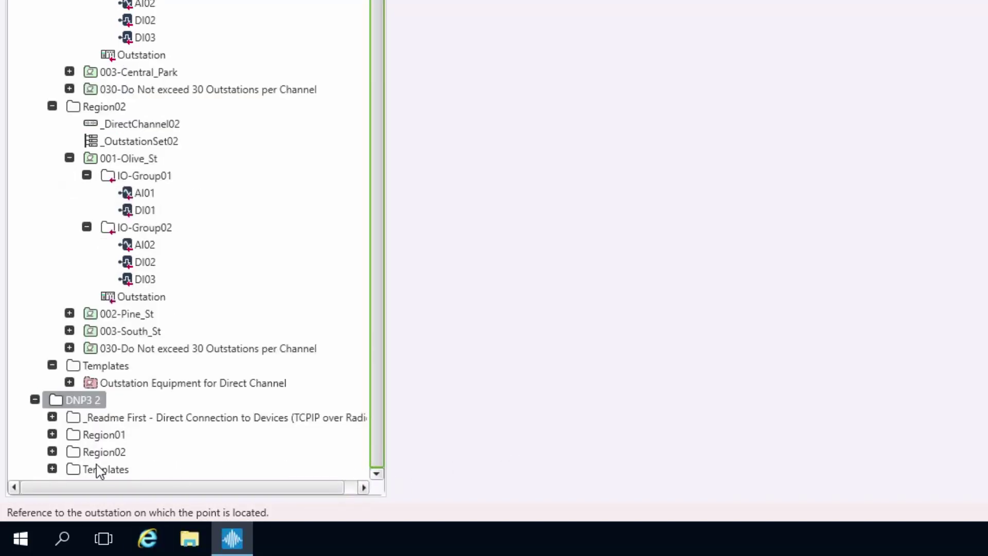
left_click(52, 435)
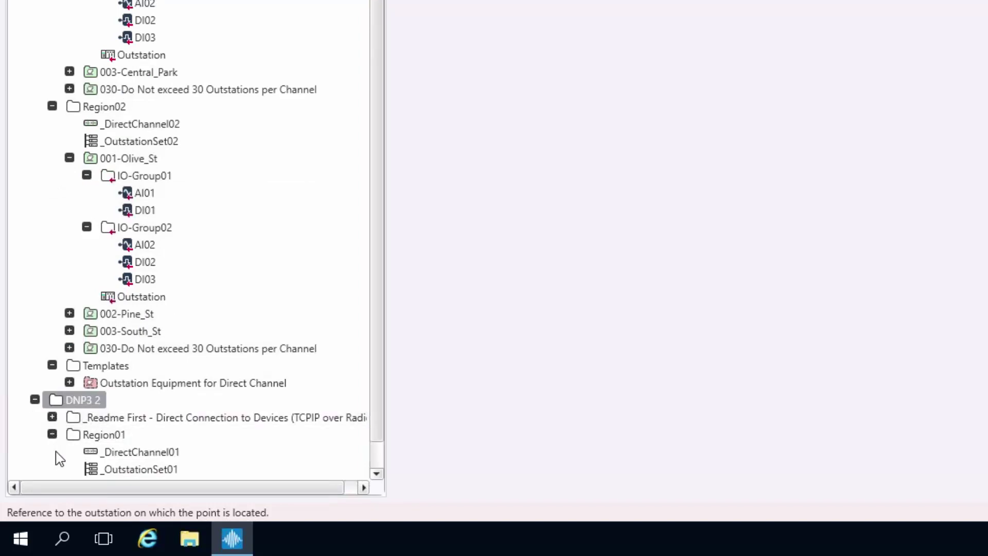
left_click(377, 472)
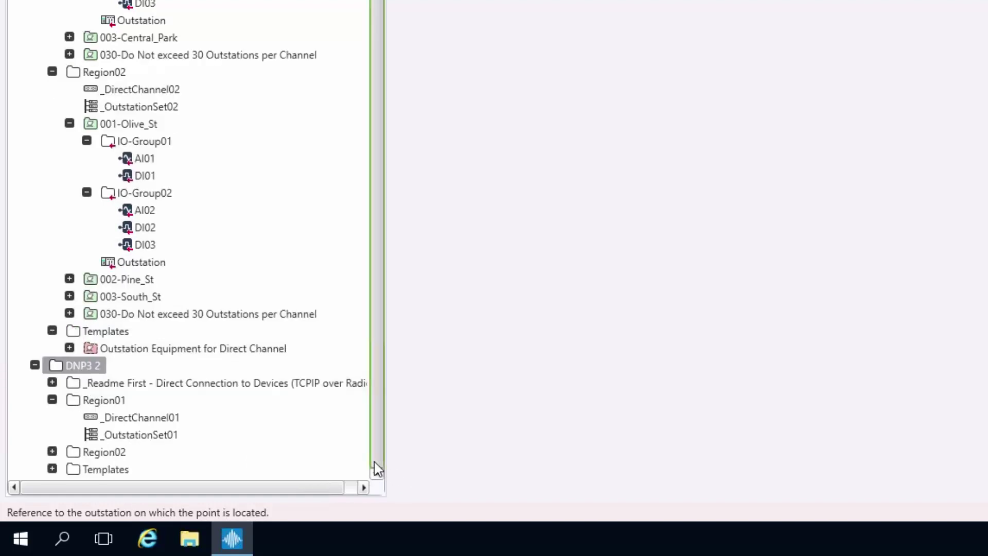
left_click(53, 454)
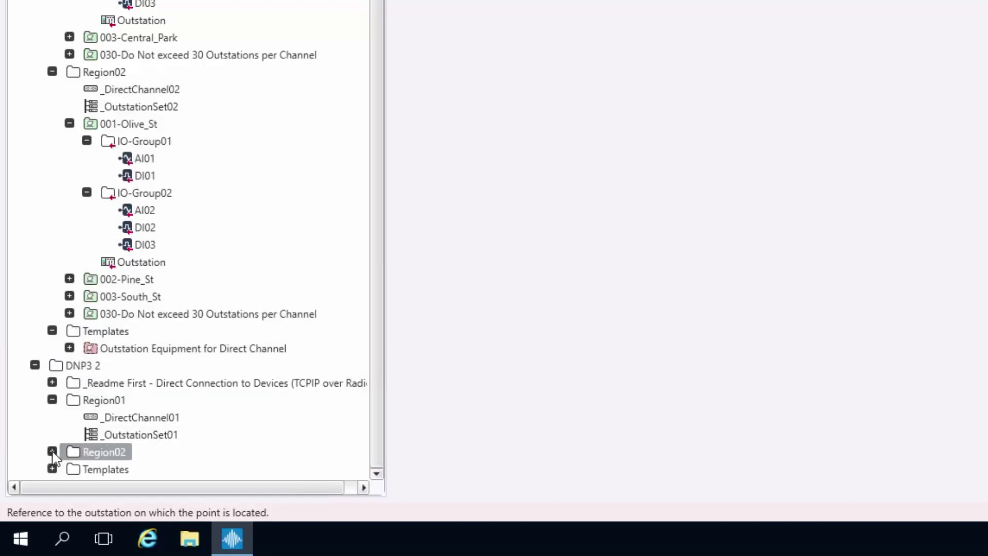
left_click(52, 452)
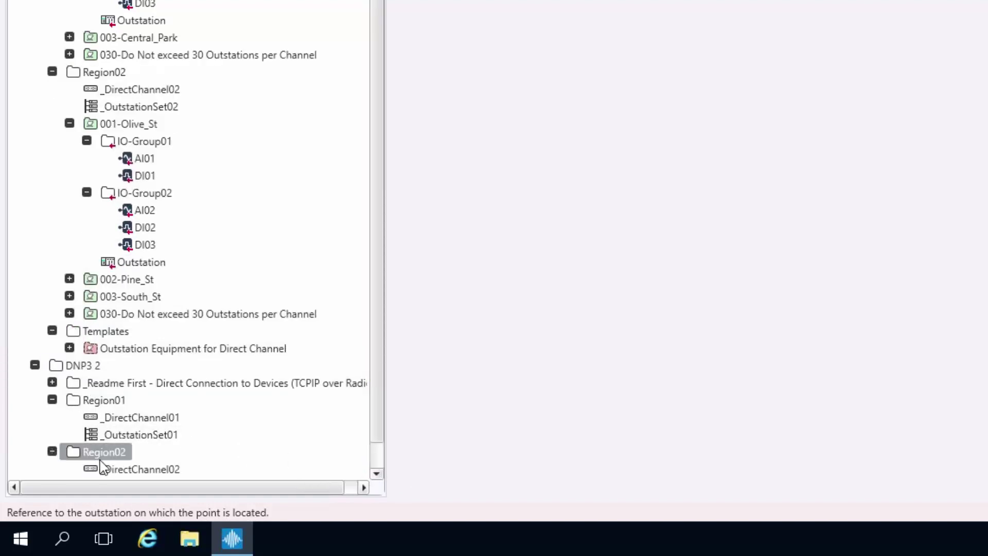
left_click(377, 473)
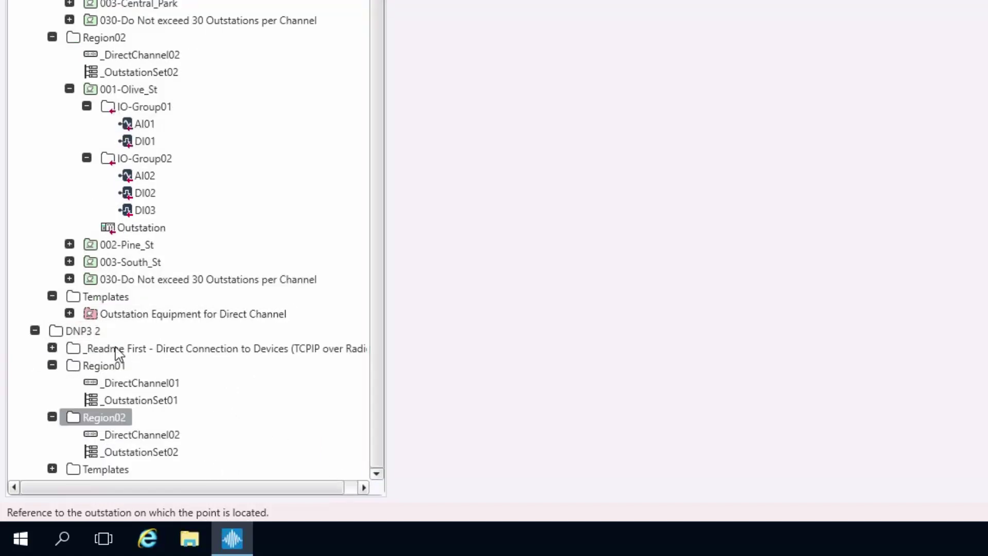
left_click(55, 469)
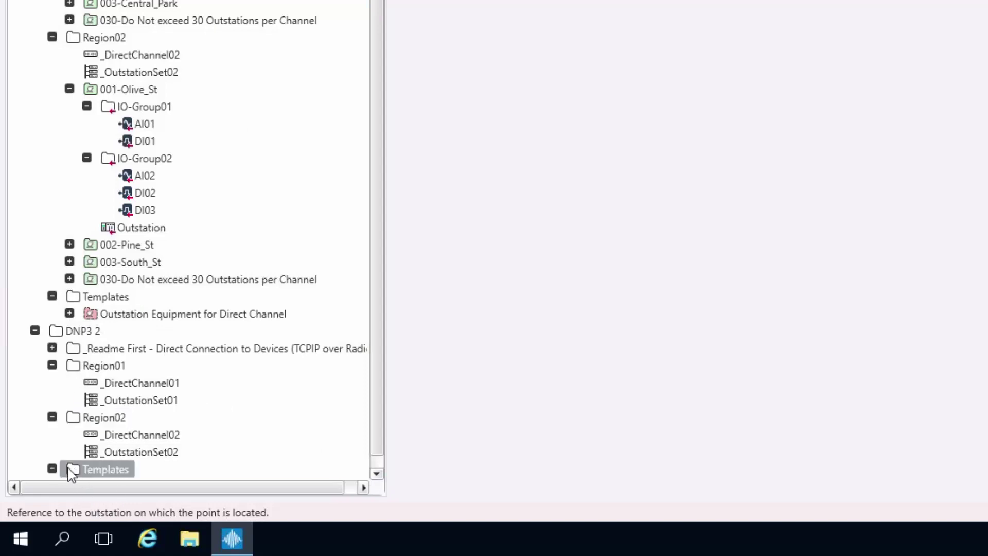
left_click(53, 469)
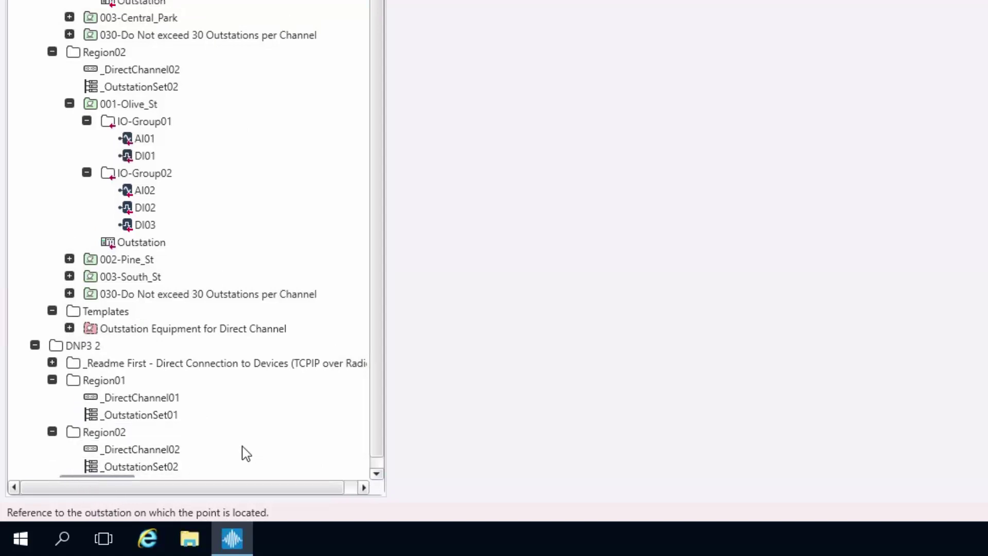
left_click(373, 472)
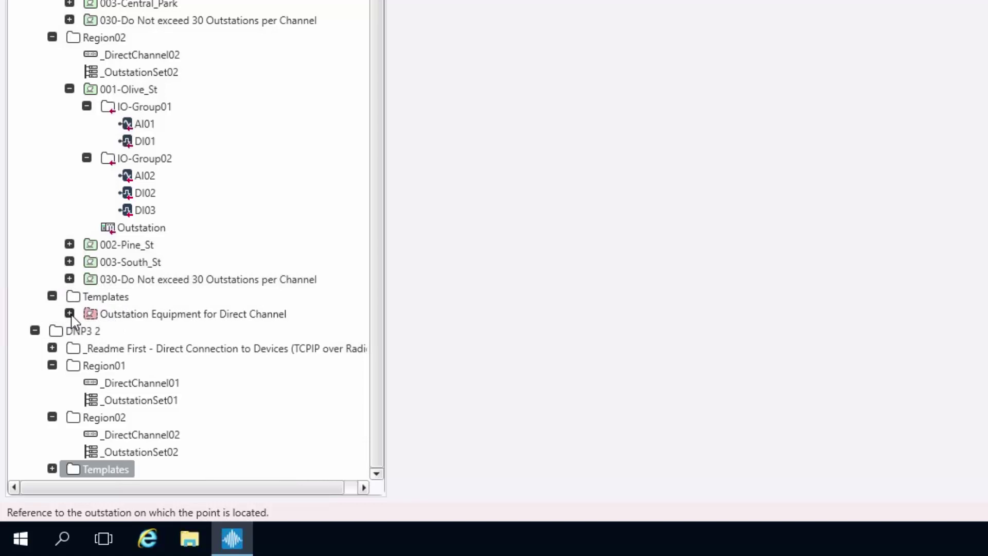
- Expand the Outstation Equipment for Direct Channel template down to IO-Group01's AI01 and DI01
left_click(69, 313)
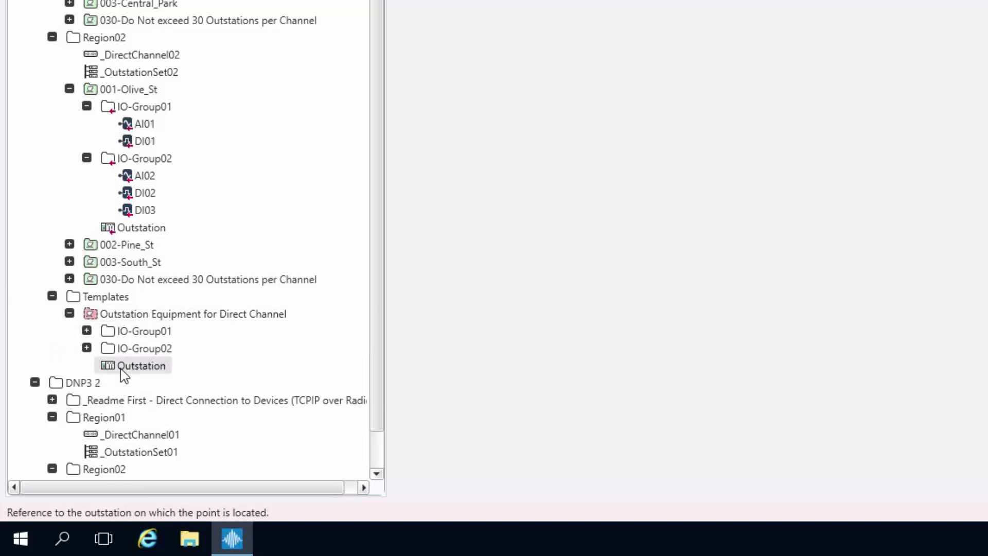
left_click(87, 332)
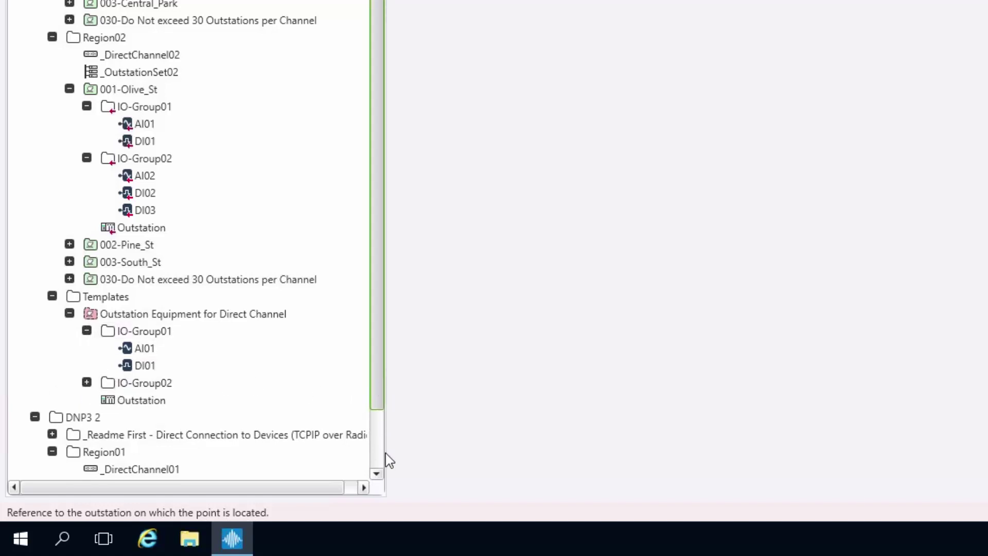
scroll(384, 463, "down", 2)
- Create a new group in DNP3 2's Templates folder named 'Outstation Equipment'
right_click(101, 466)
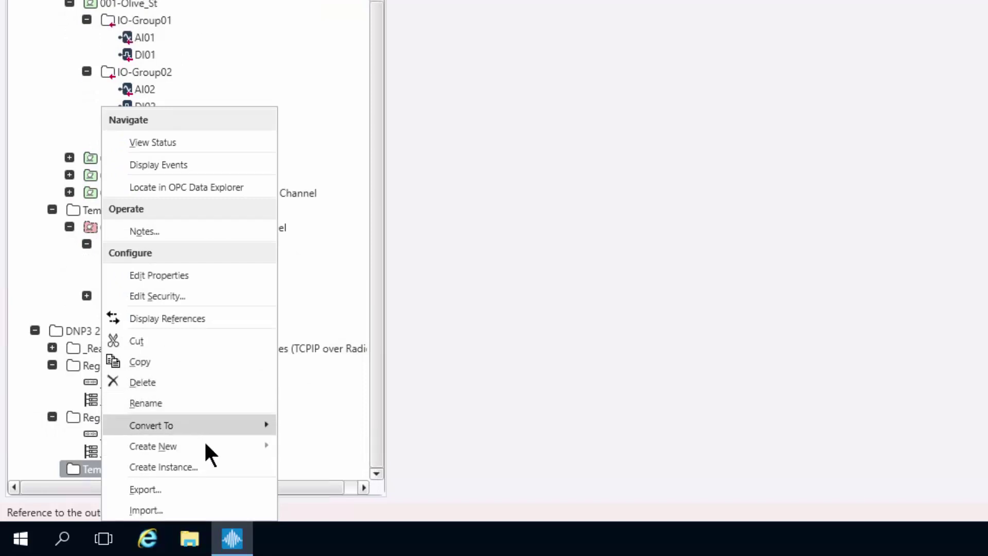
mouse_move(204, 443)
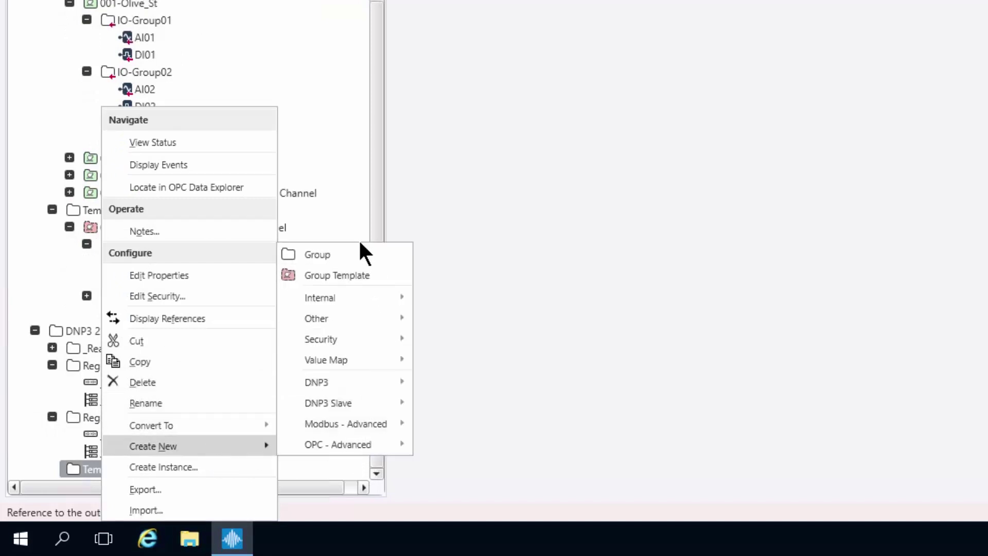
left_click(356, 254)
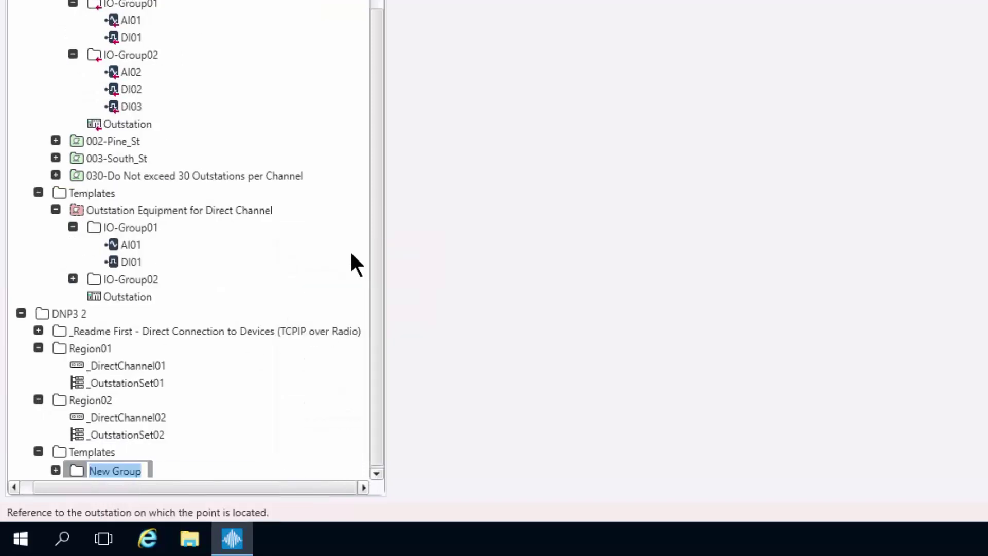
type("Outstation E")
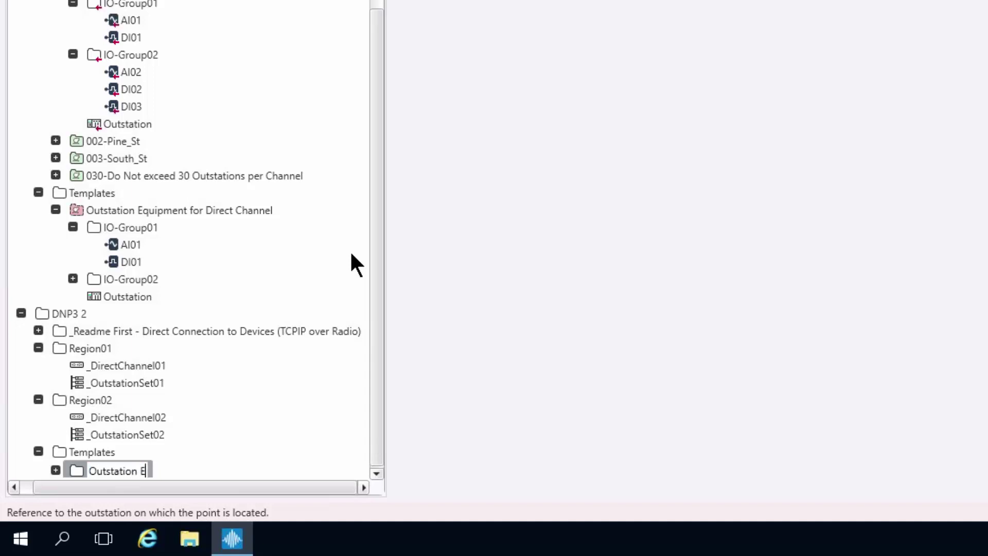
type("quipment")
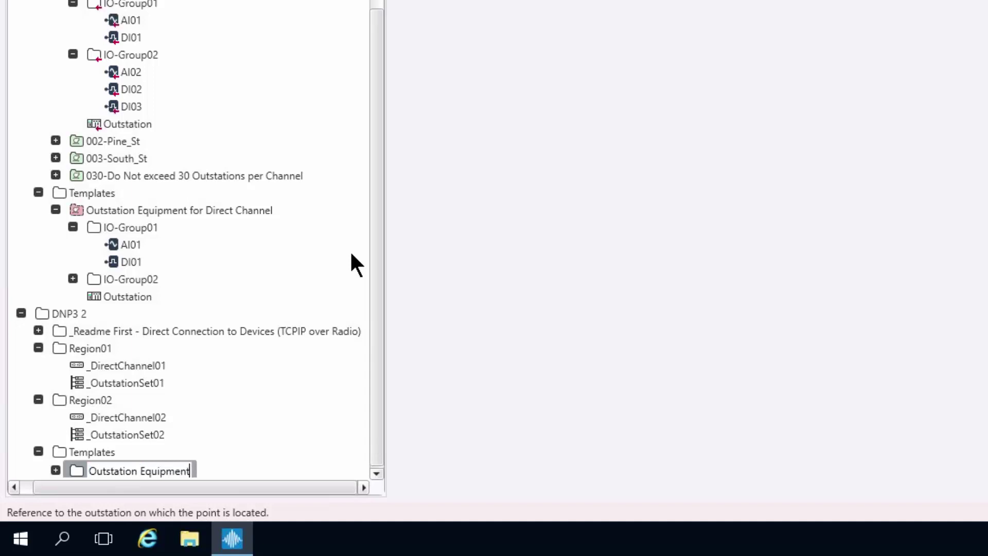
key("Return")
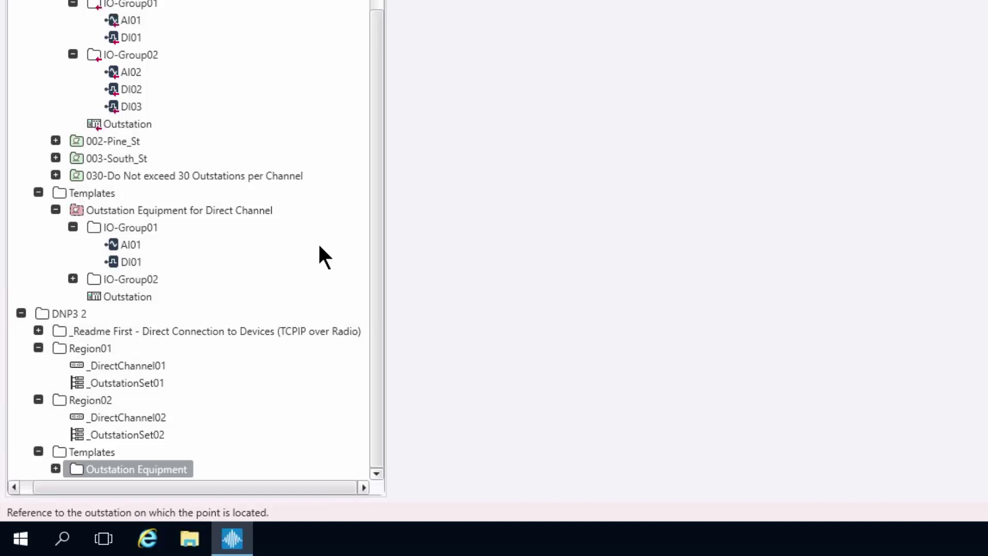
- Create a DNP3 Generic Direct Outstation named 'Outstation' inside the Outstation Equipment group
right_click(122, 469)
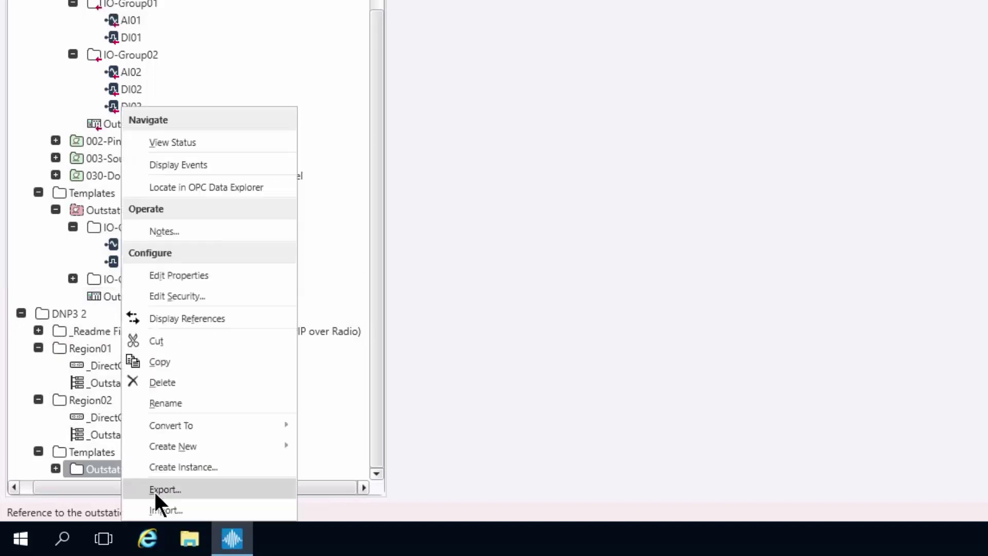
mouse_move(199, 446)
mouse_move(397, 381)
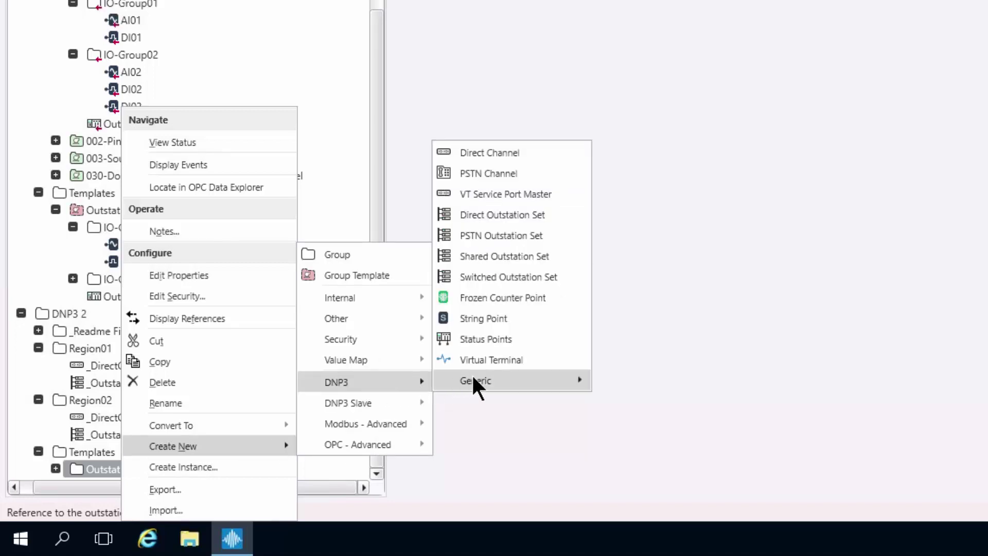
mouse_move(507, 386)
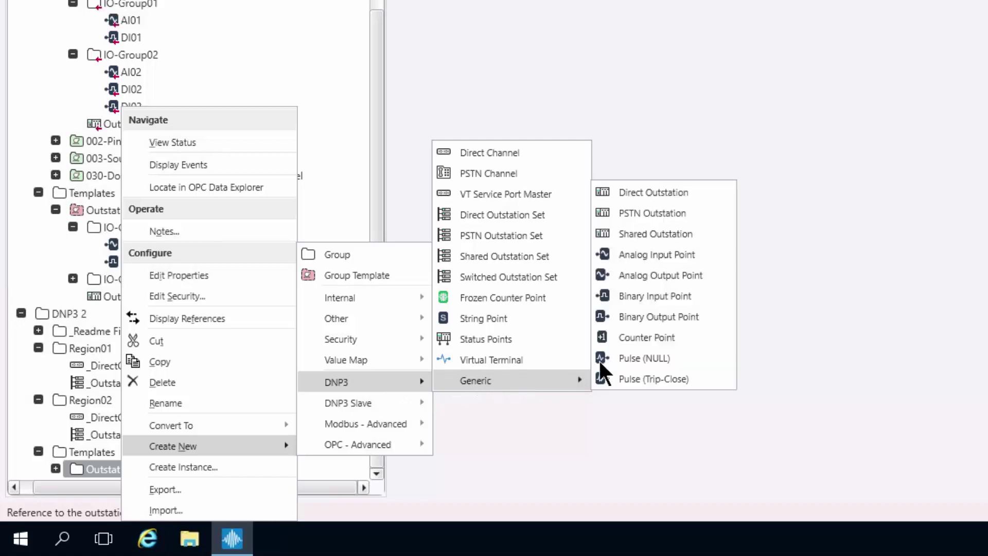
left_click(663, 192)
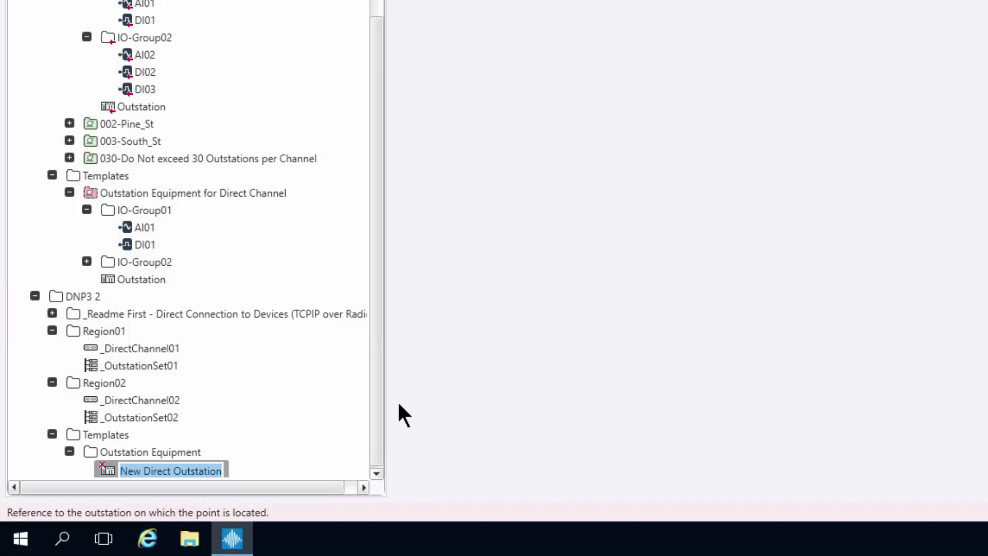
type("Outsta")
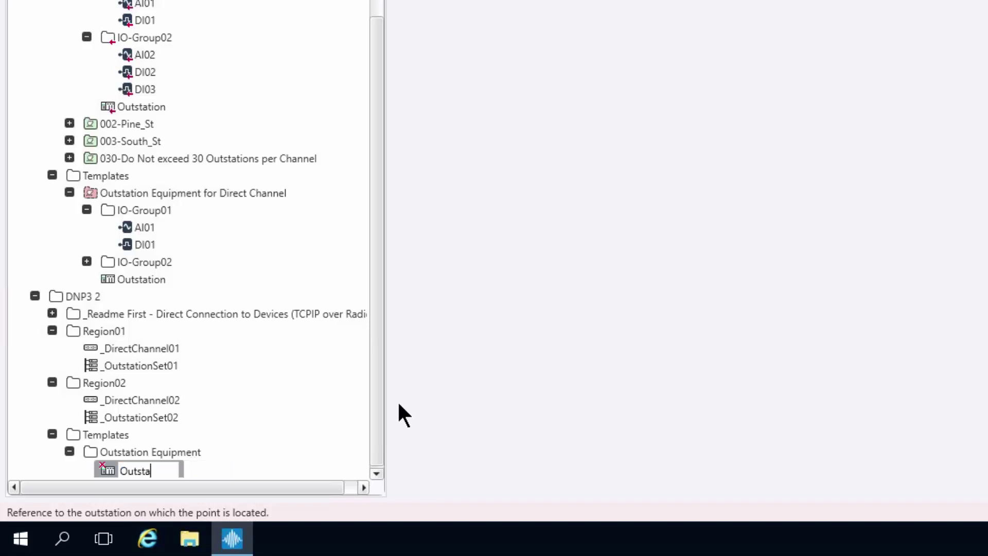
type("tion")
key("Return")
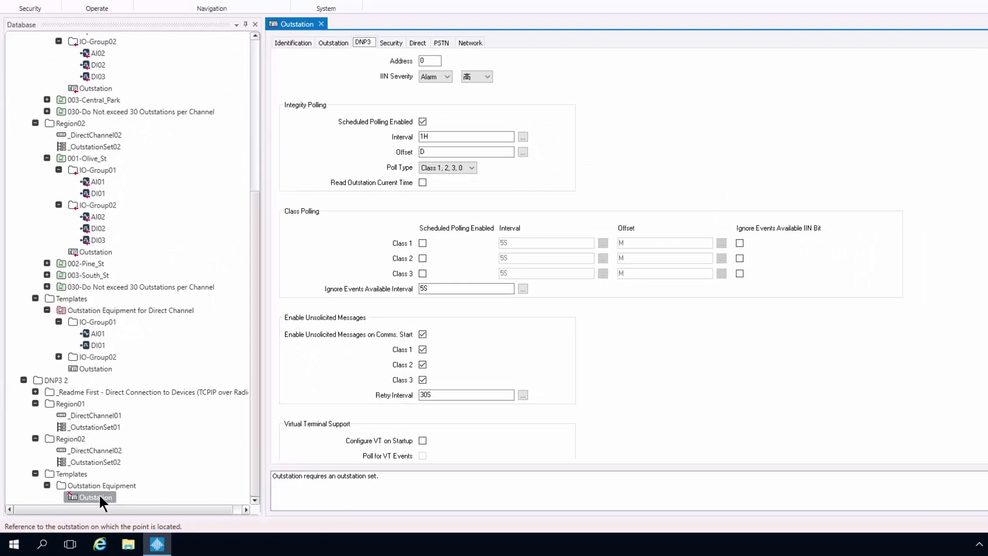
- Set the Outstation's set to DNP3 2.Region01._OutstationSet01, mark it In Service, and save
left_click(343, 475)
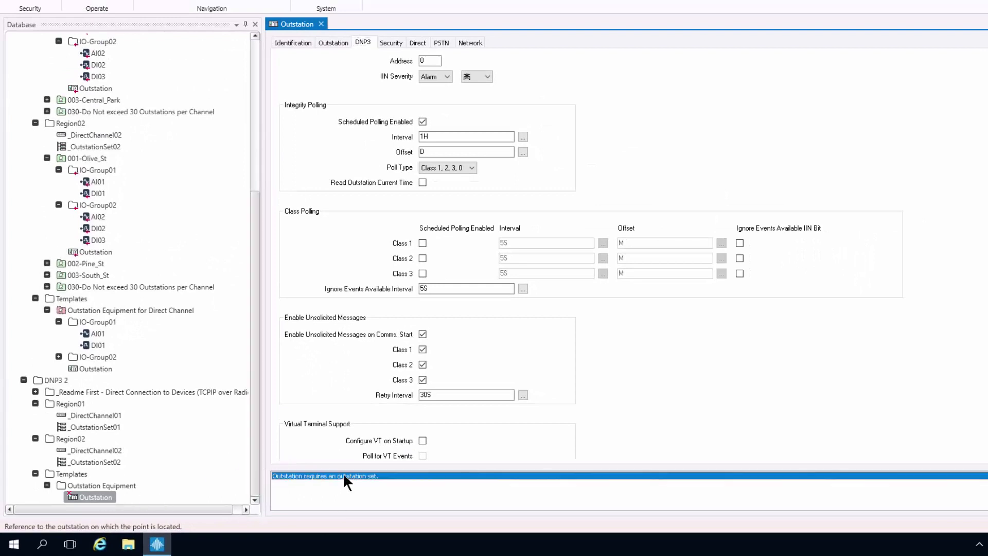
left_click(333, 42)
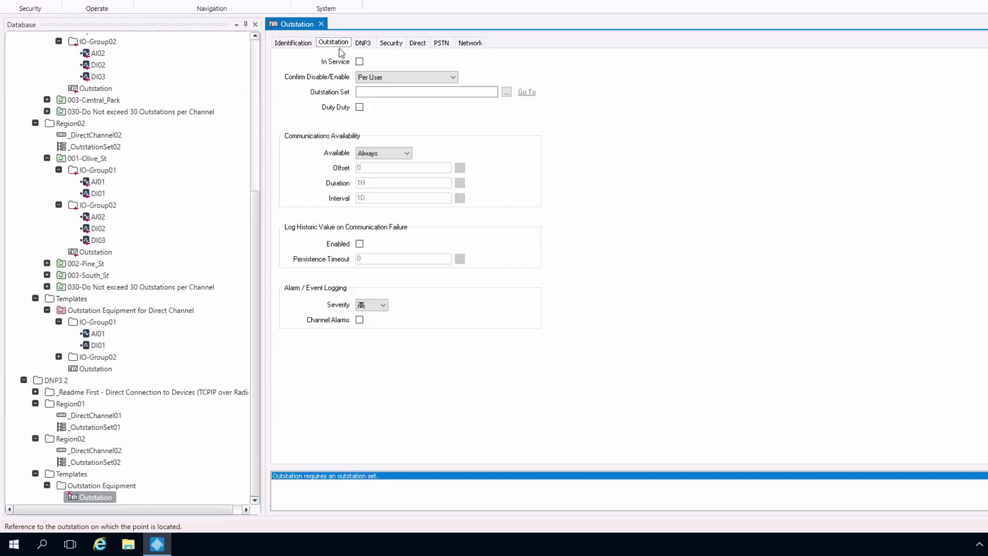
left_click(506, 92)
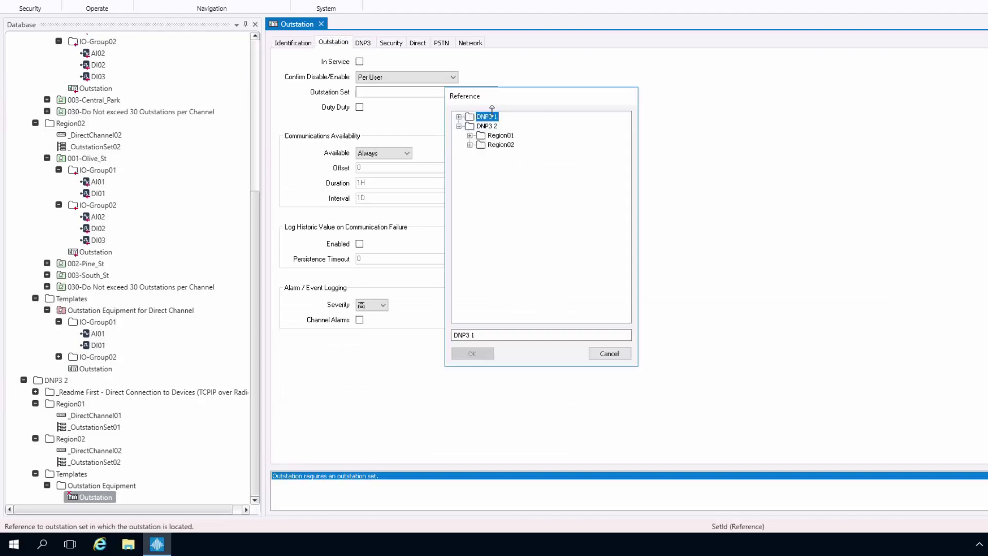
left_click(512, 145)
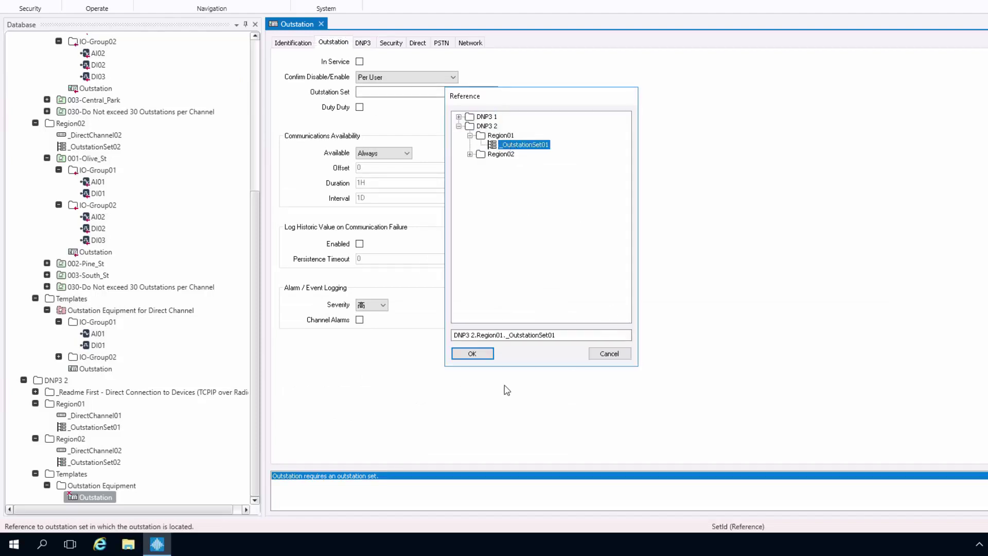
left_click(472, 354)
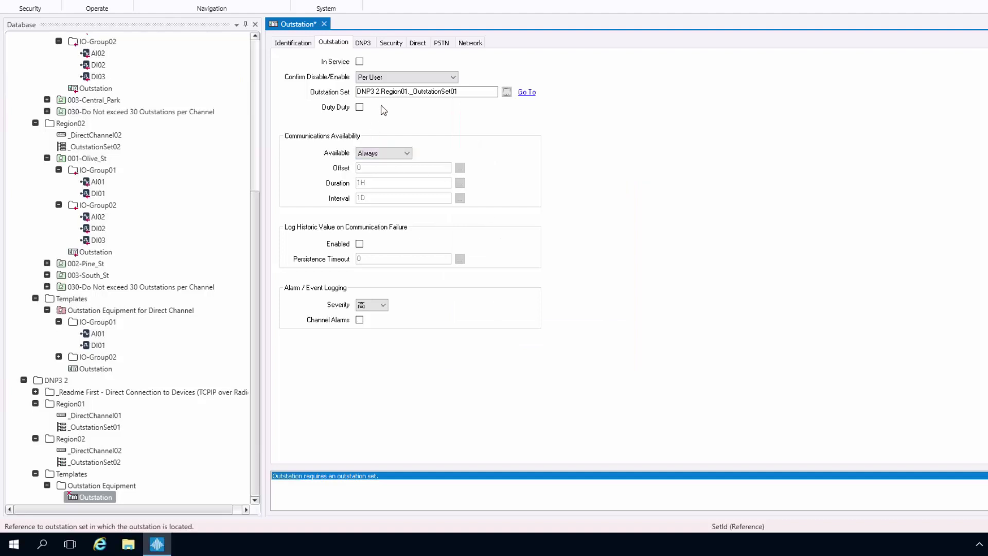
left_click(359, 62)
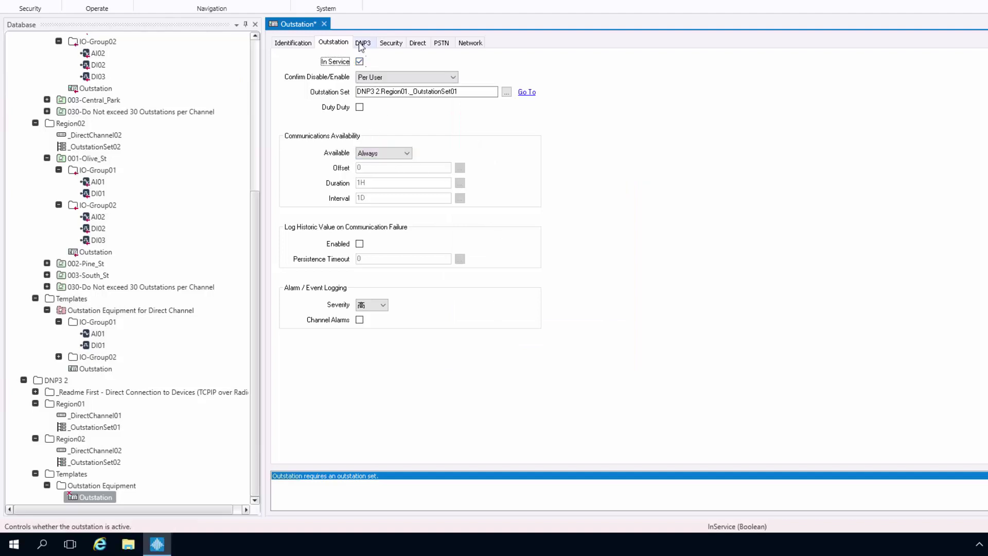
left_click(361, 44)
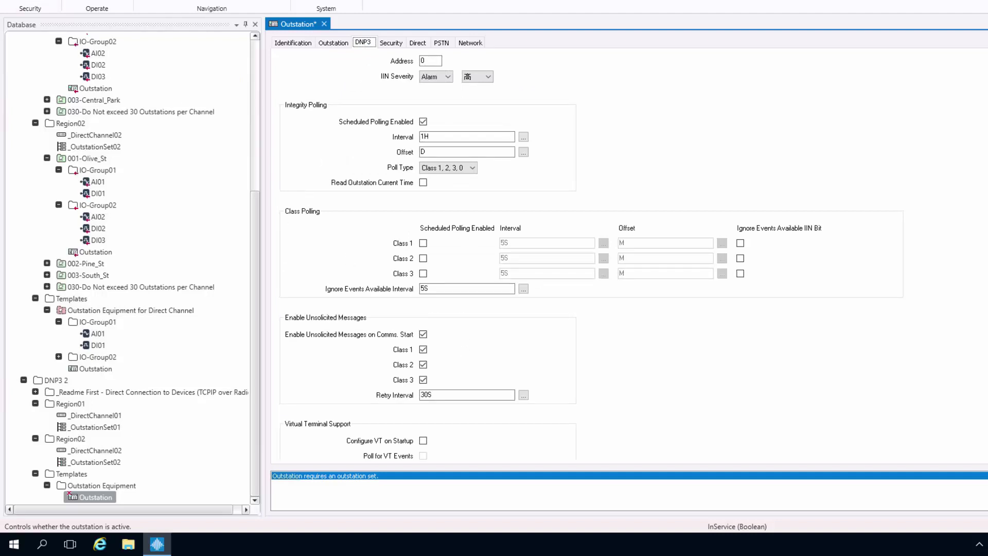
key("ctrl+s")
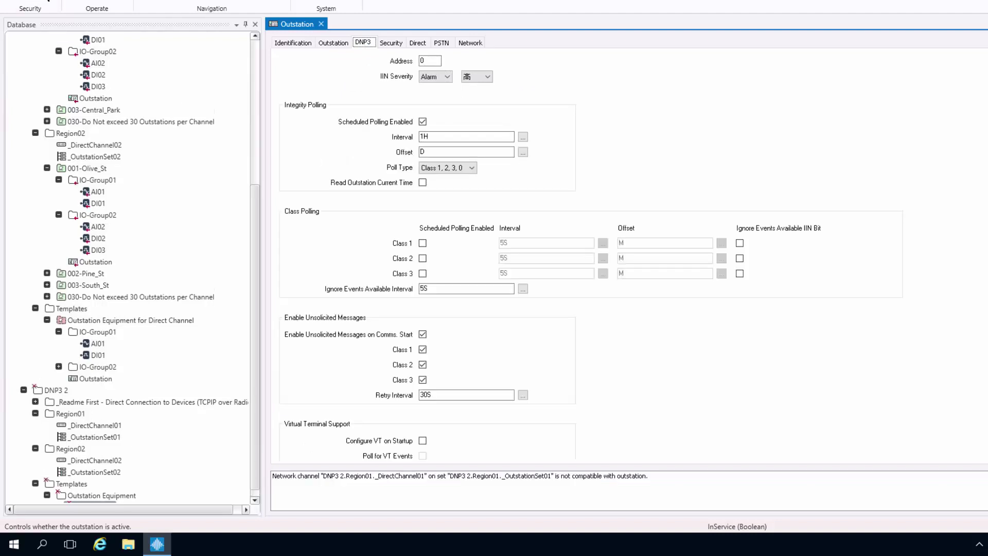
- Set the Outstation to Single Network with the outstation IP address and port 20000, then save
left_click(411, 475)
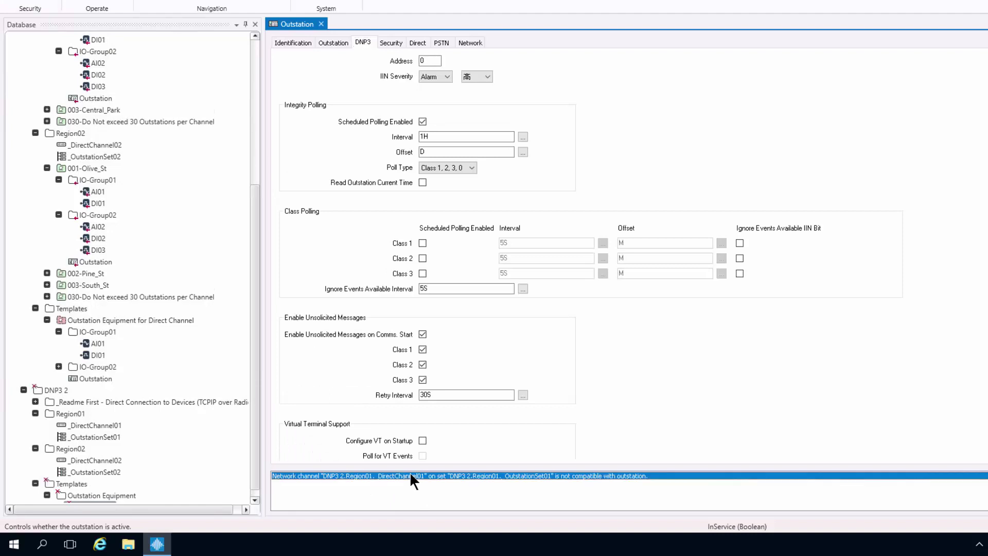
left_click(470, 47)
left_click(369, 66)
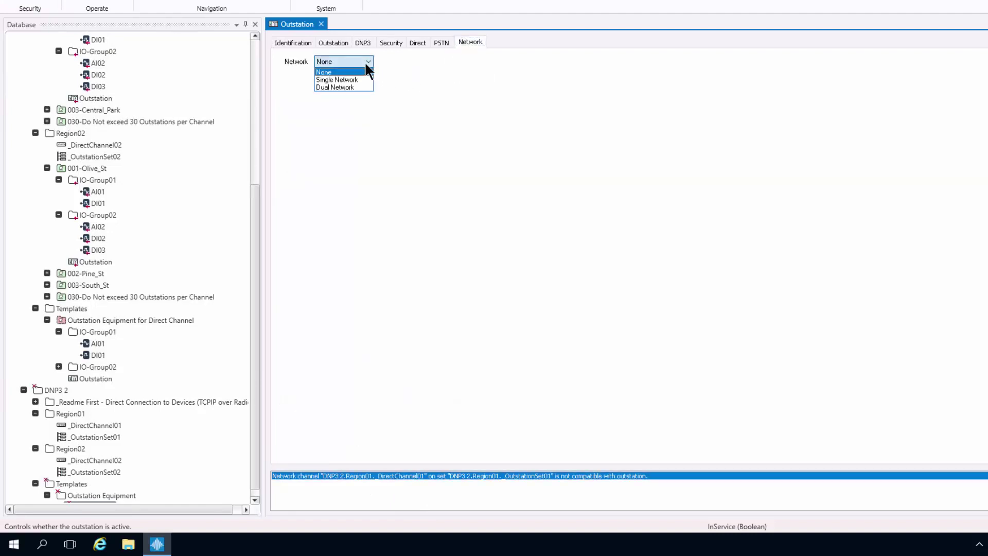
left_click(351, 76)
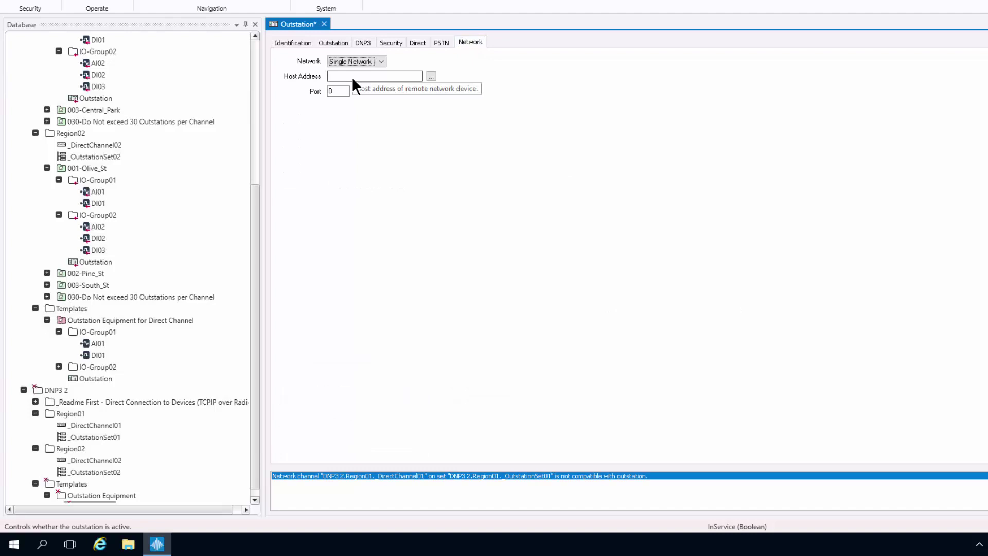
left_click(352, 78)
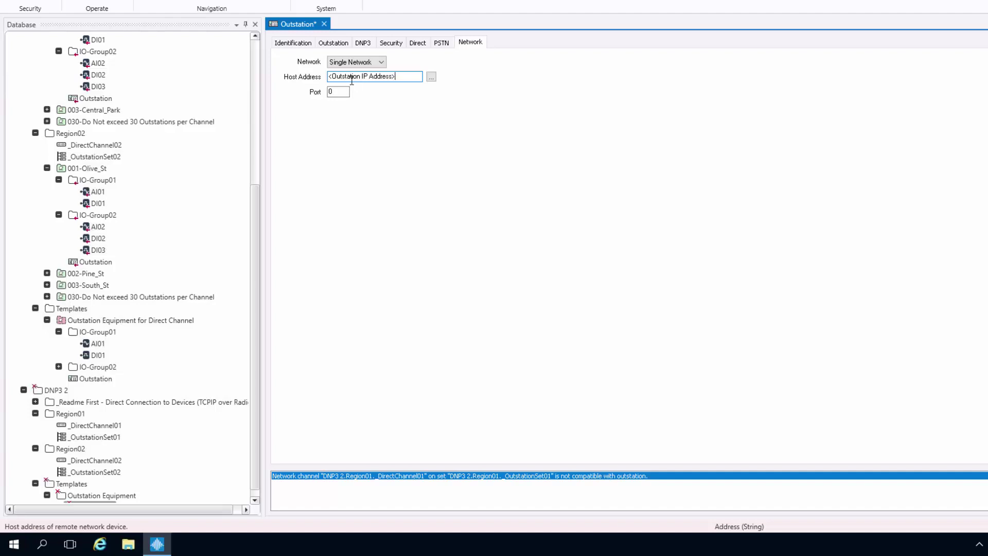
left_click(335, 96)
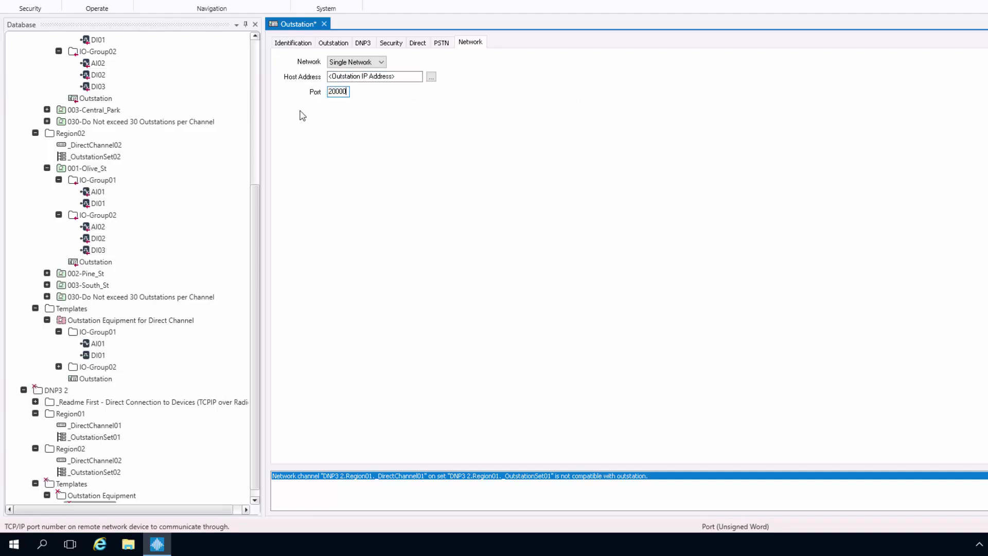
key("ctrl+s")
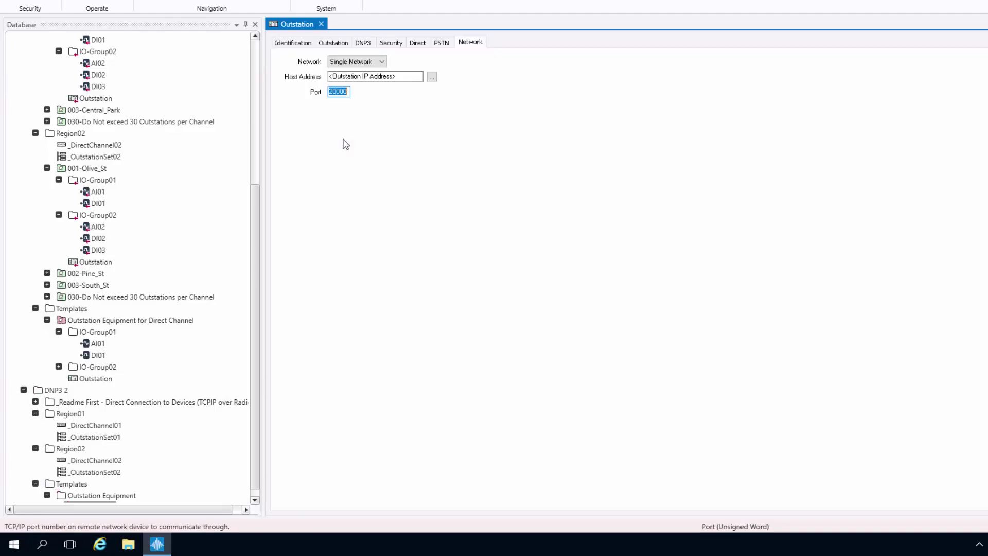
- Create a DNP3 Generic Analog Input Point named AI01 in the Outstation Equipment template
left_click(321, 25)
left_click(253, 499)
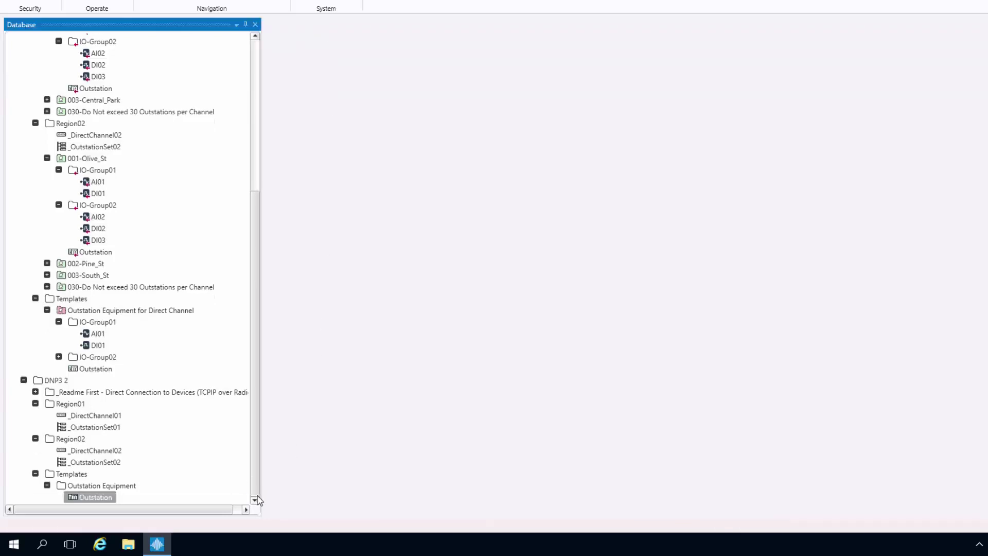
left_click(95, 486)
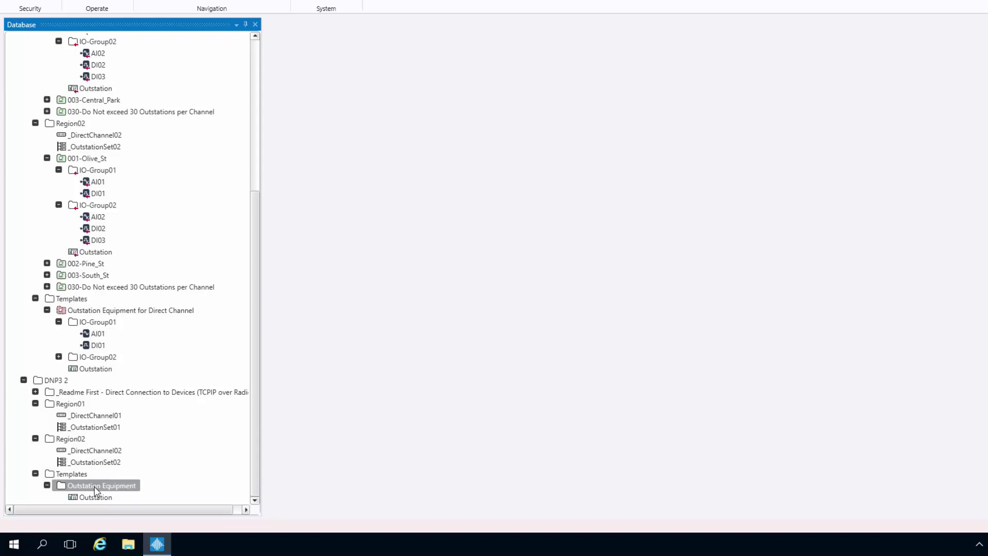
right_click(95, 488)
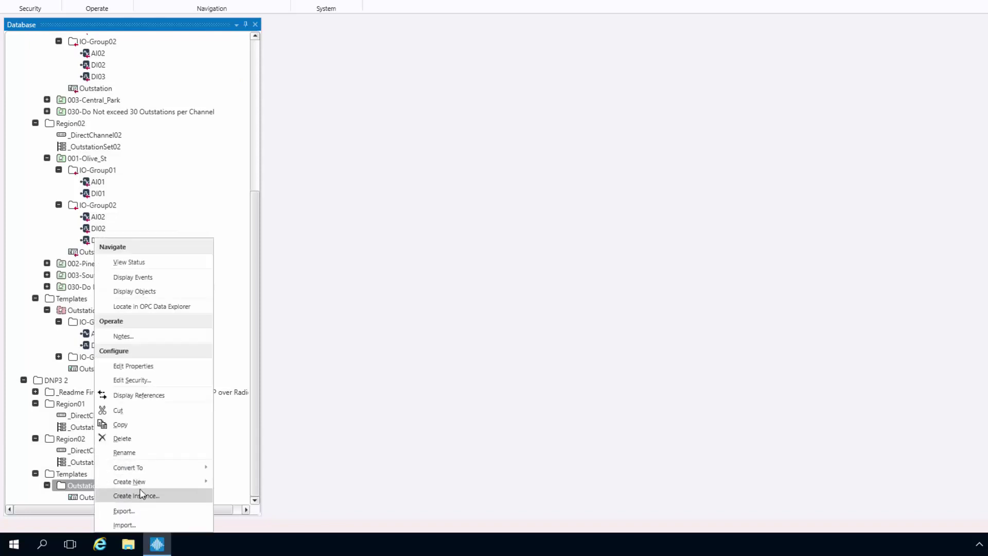
mouse_move(146, 483)
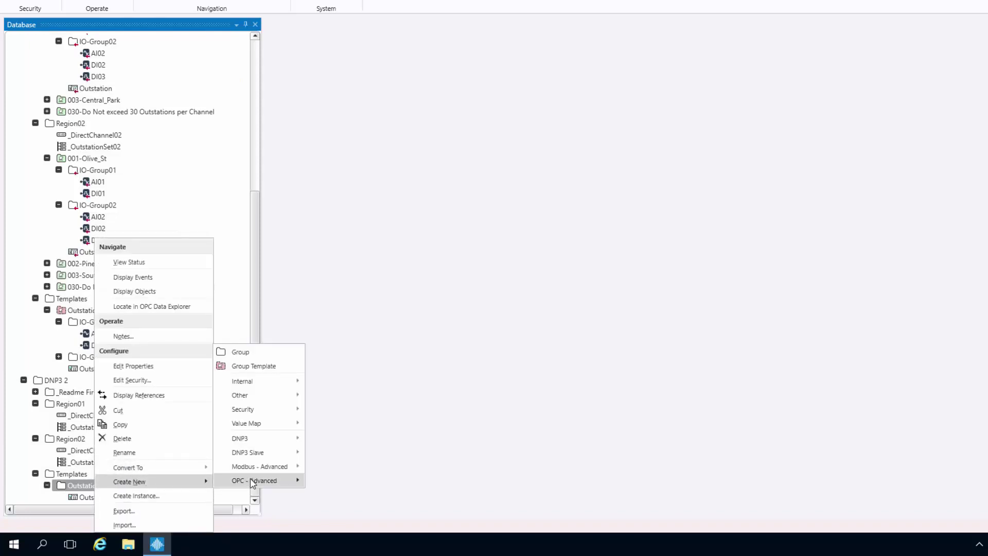
mouse_move(252, 483)
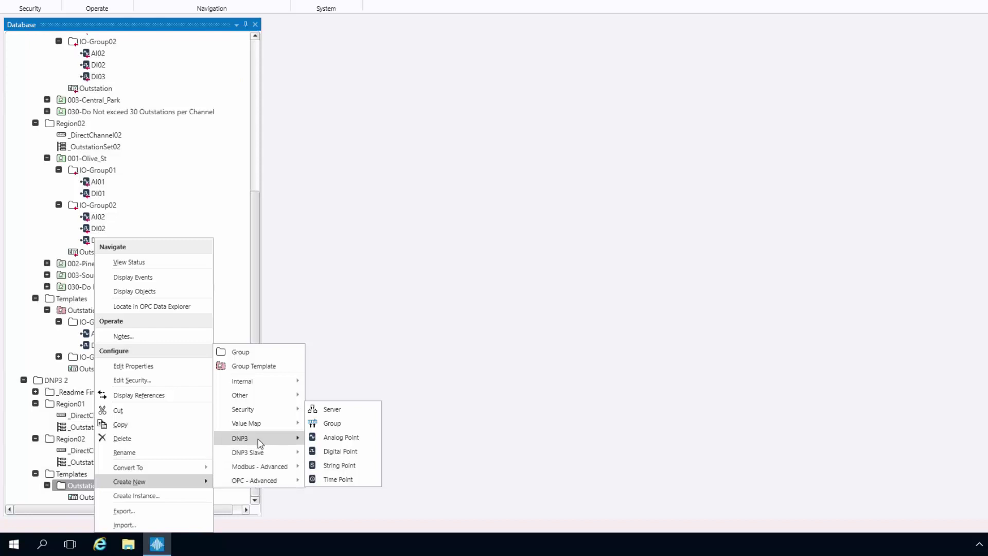
mouse_move(259, 444)
mouse_move(345, 439)
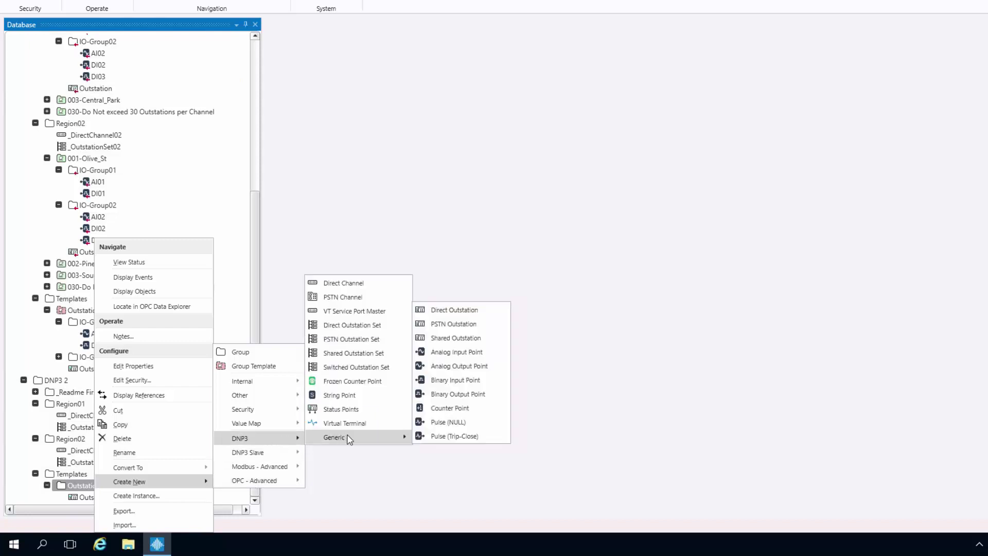
left_click(442, 352)
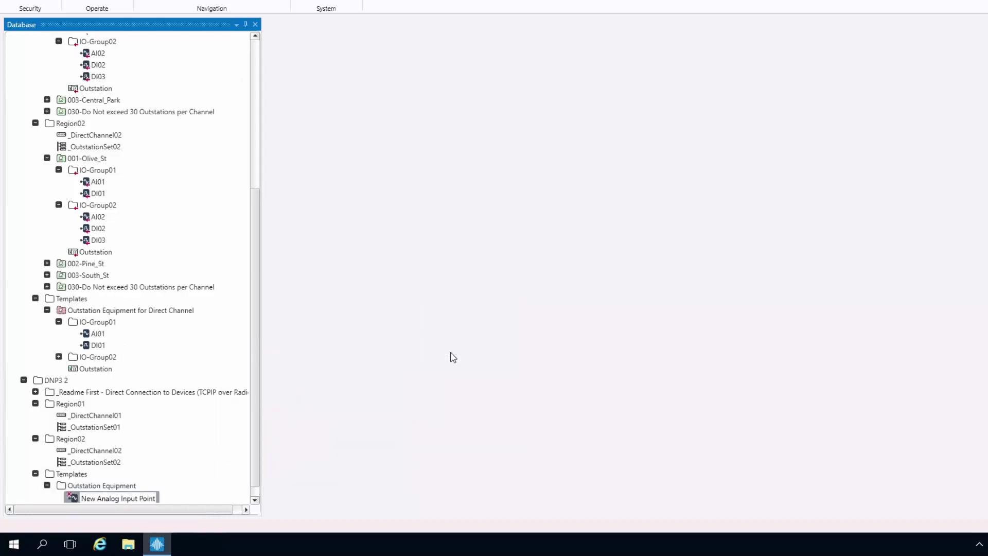
type("AI01")
key("Return")
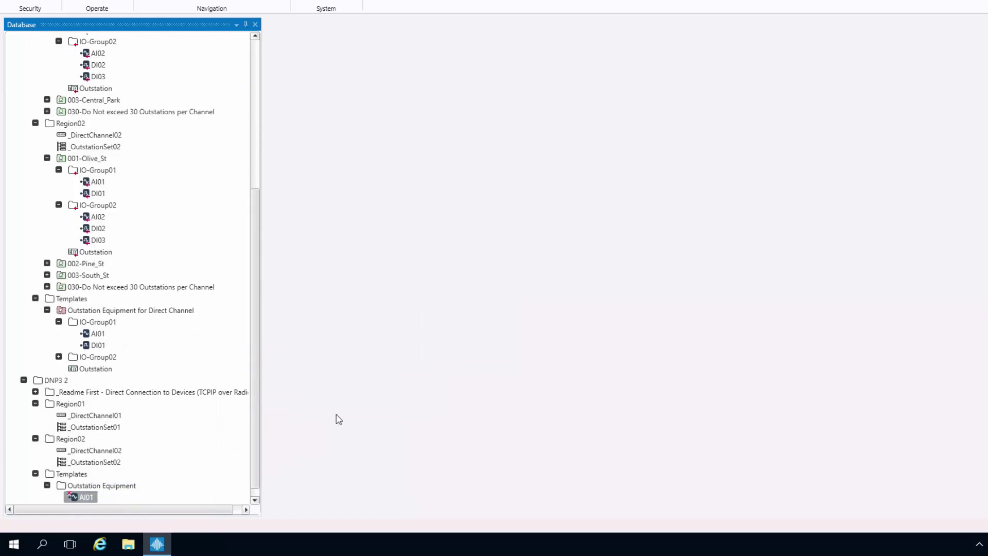
- Link AI01 to the template's Outstation with point number 1 and save
double_click(83, 499)
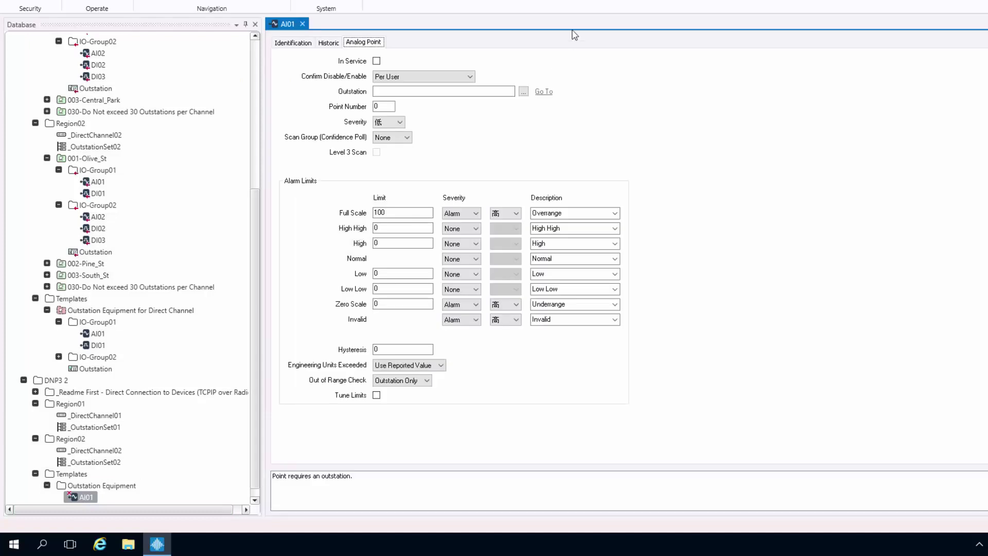
left_click(523, 92)
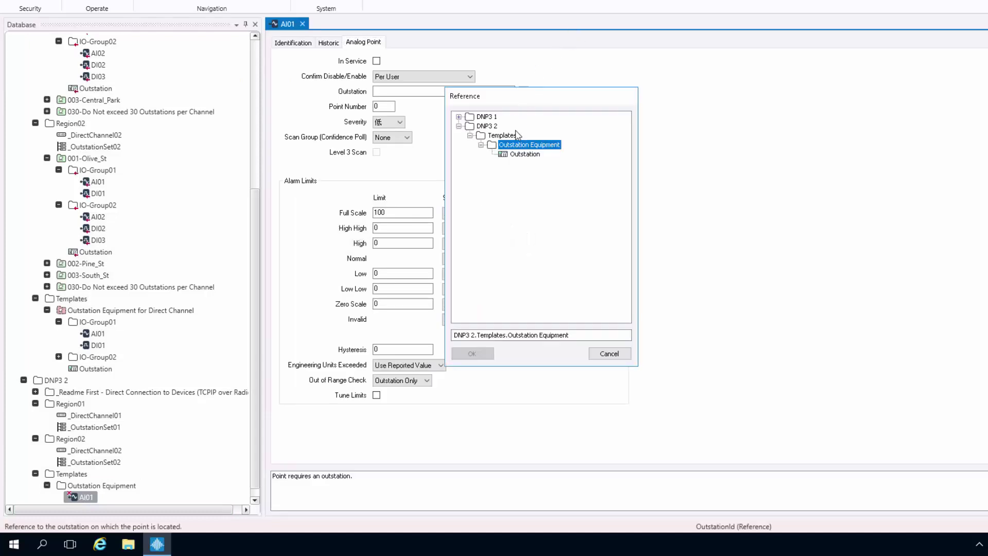
left_click(507, 157)
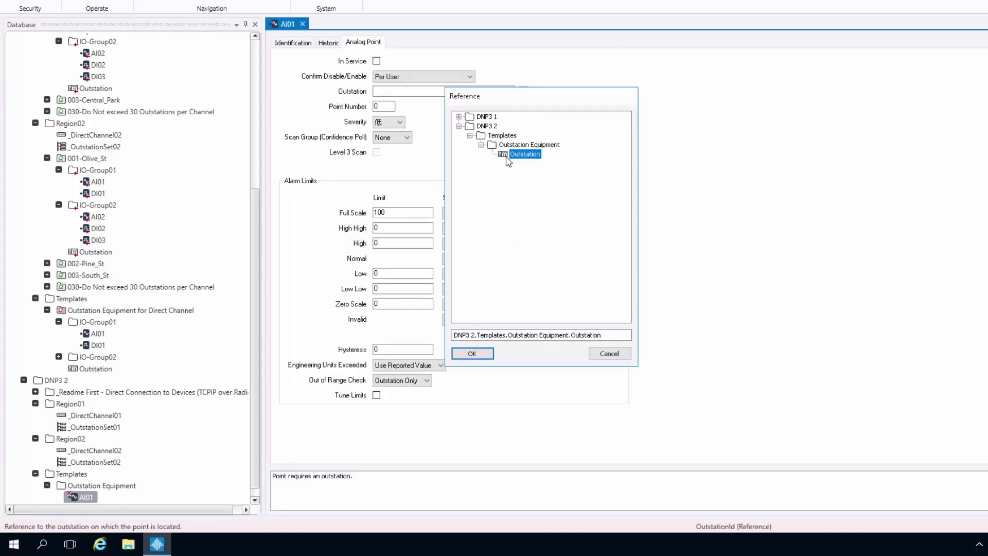
left_click(472, 354)
left_click(374, 106)
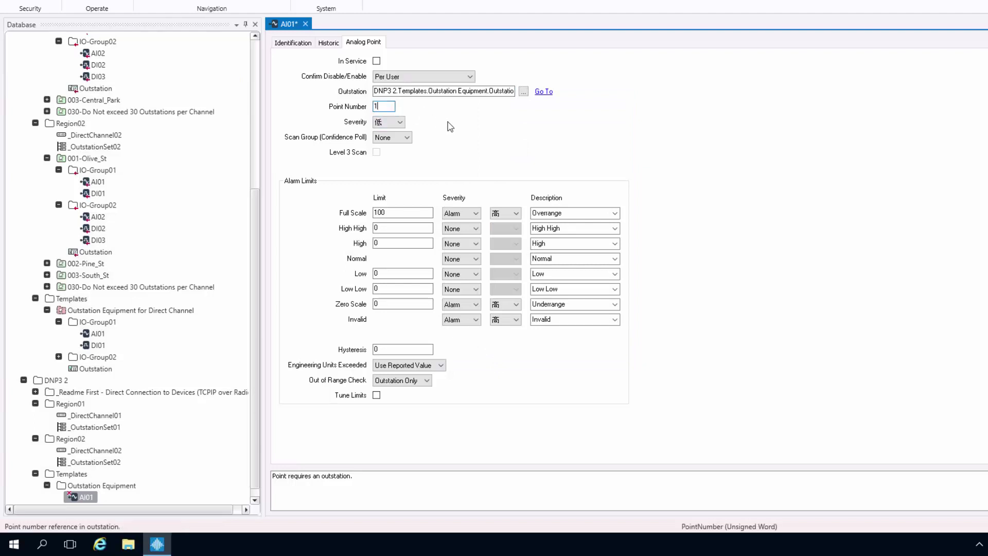
left_click(403, 482)
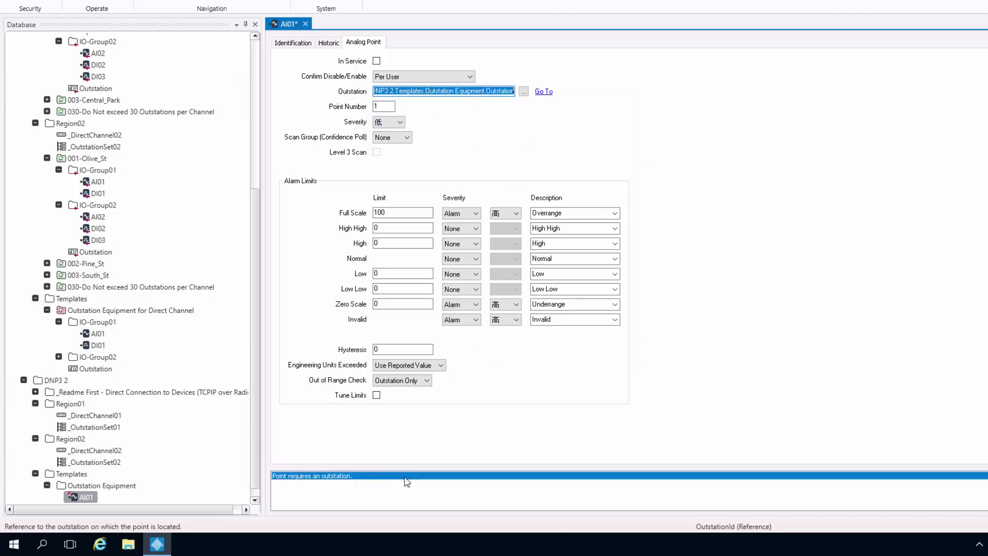
key("ctrl+s")
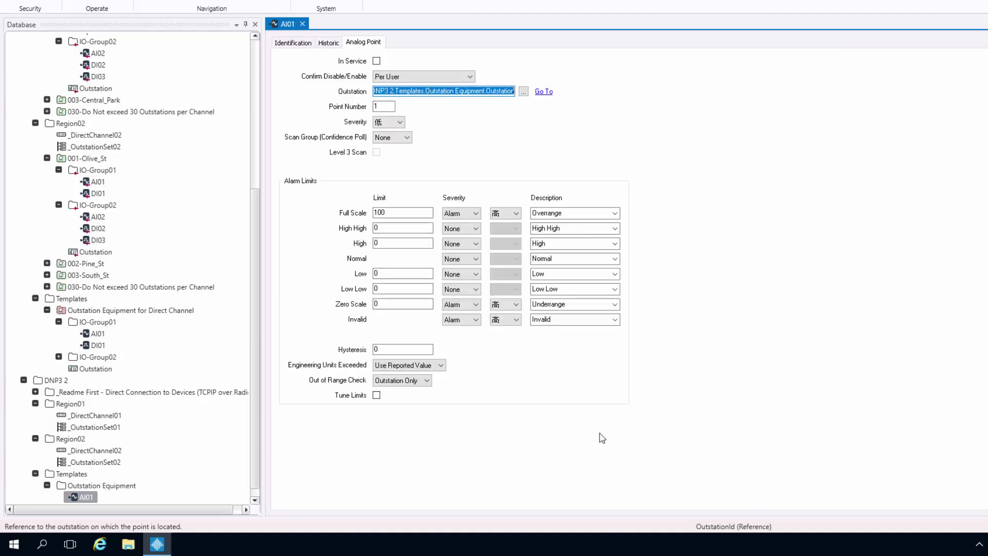
- Duplicate AI01 with copy and paste to create AI02
left_click(302, 24)
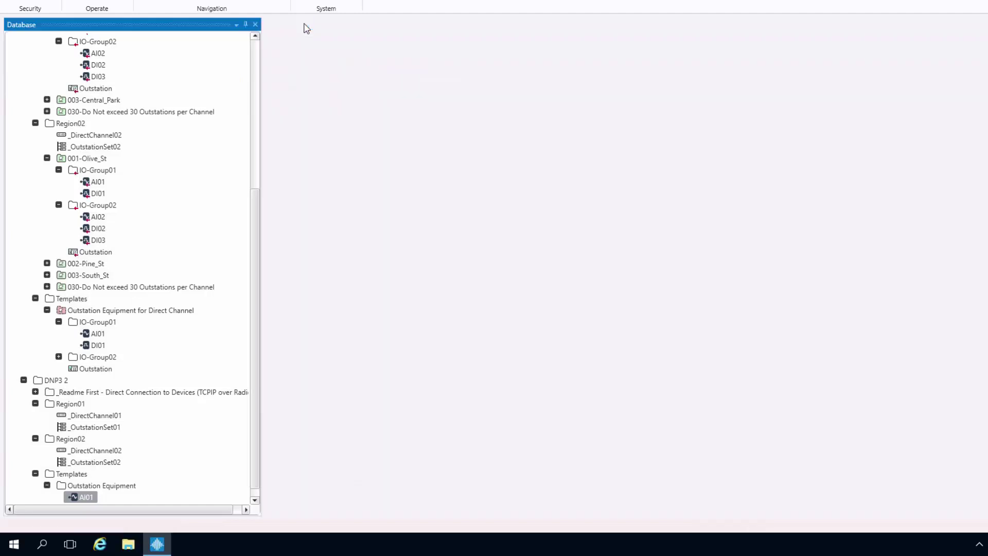
left_click(254, 499)
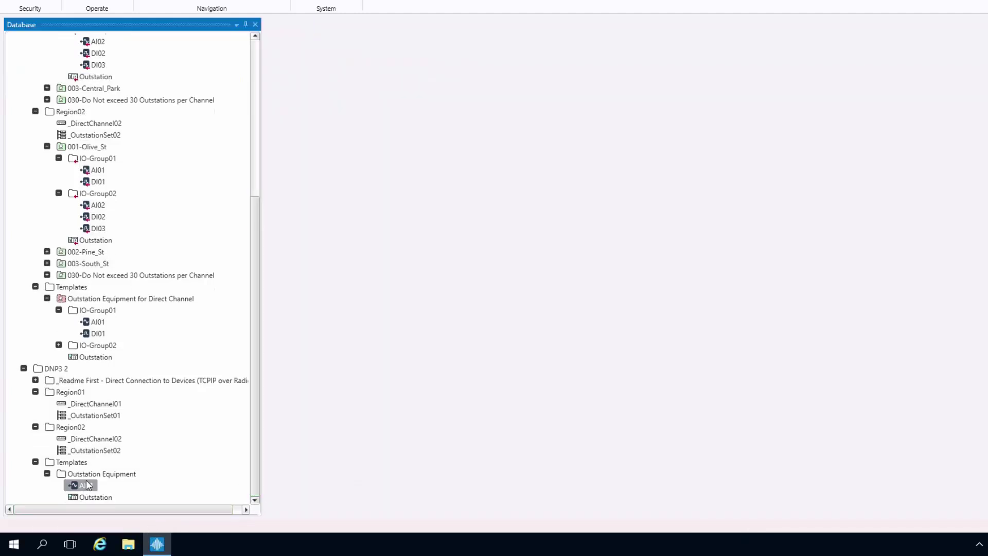
key("ctrl+c")
key("ctrl+v")
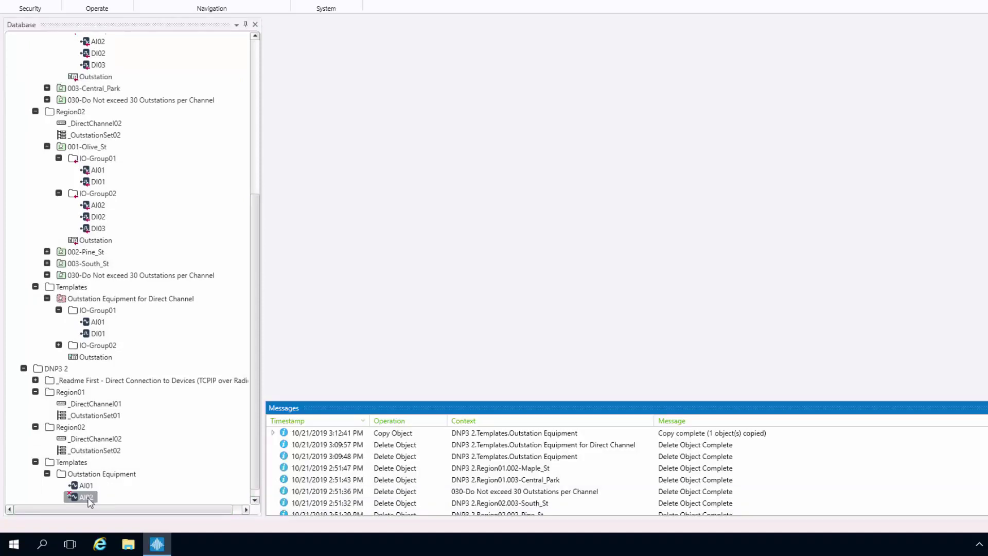
- Set AI02's point number to 2, save it, and expand IO-Group02 in the Direct Channel template
double_click(87, 498)
left_click(382, 108)
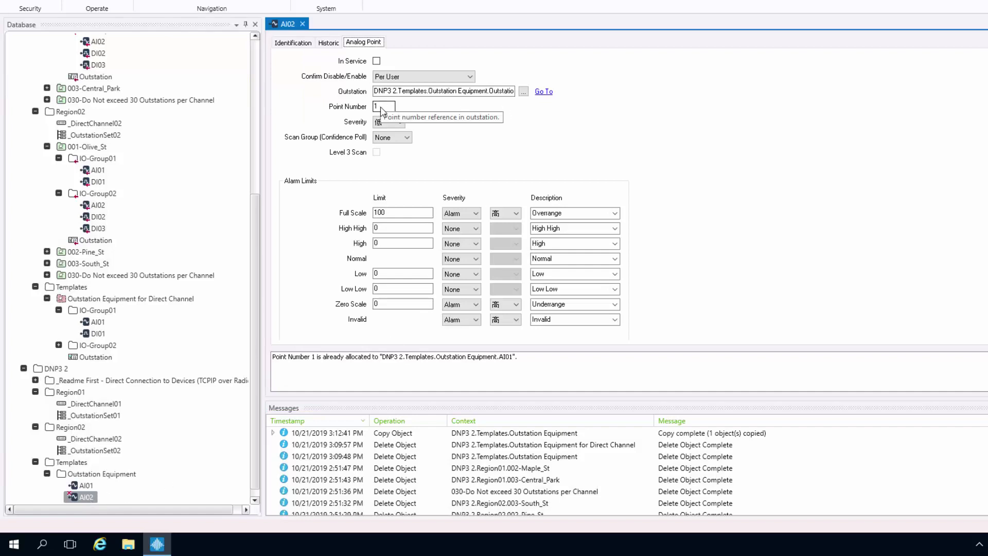
double_click(377, 106)
type("2")
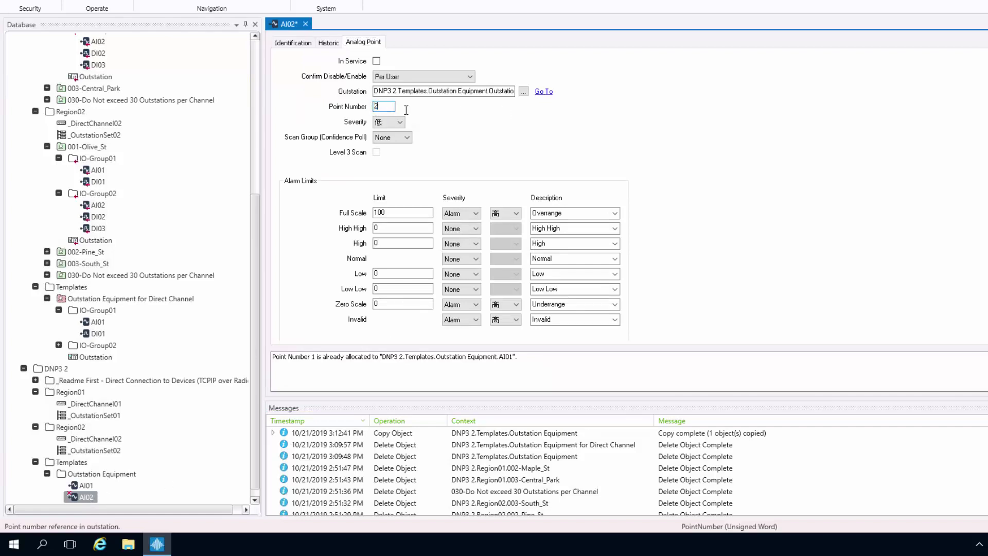
left_click(576, 377)
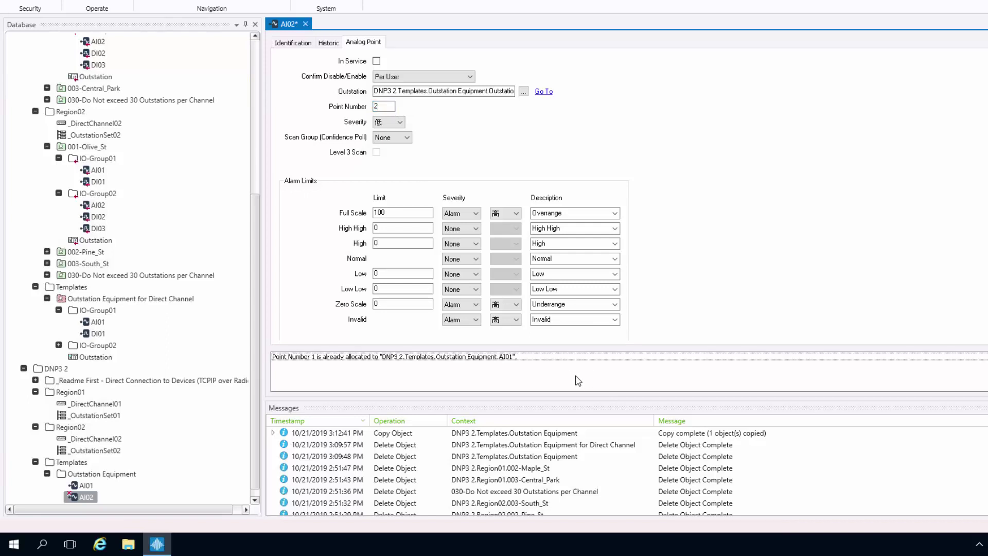
key("ctrl+s")
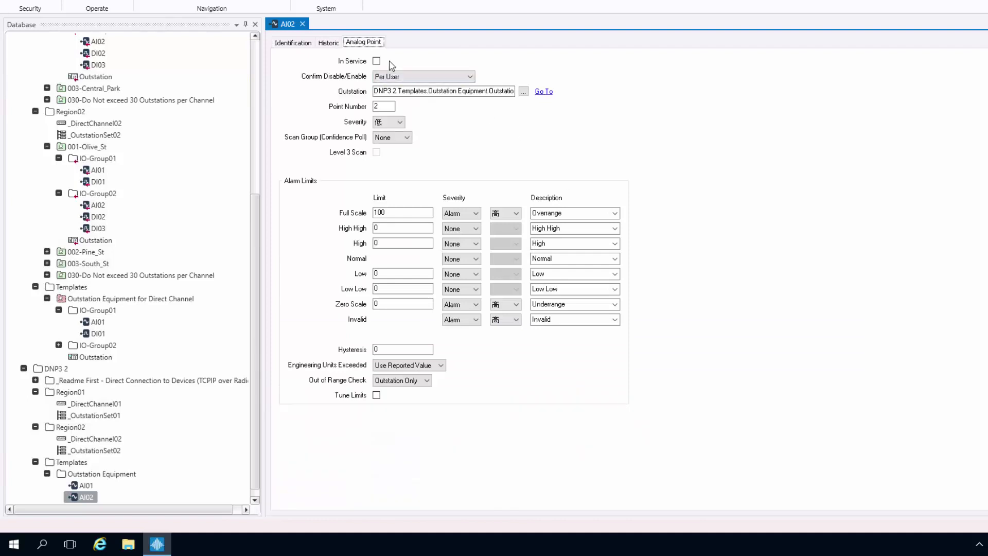
left_click(303, 24)
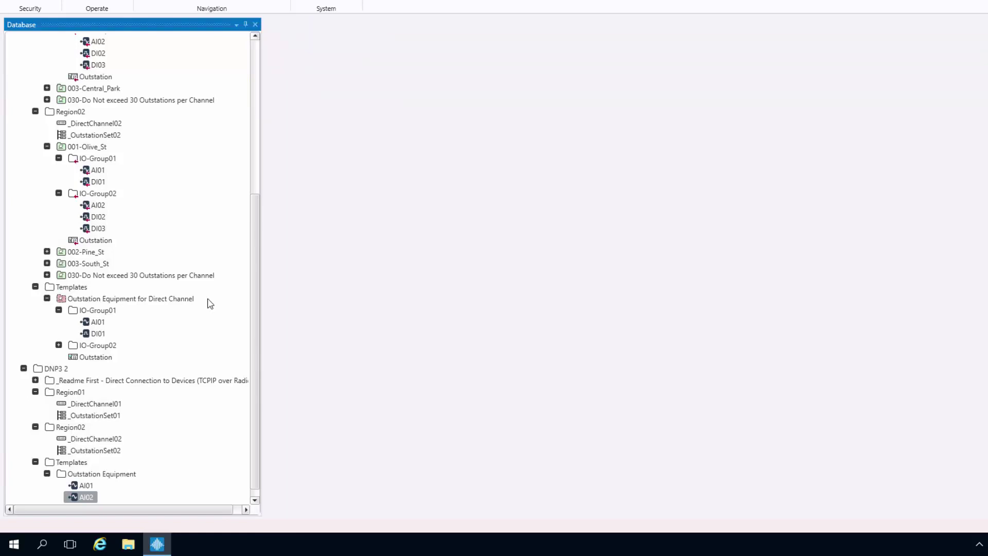
left_click(58, 346)
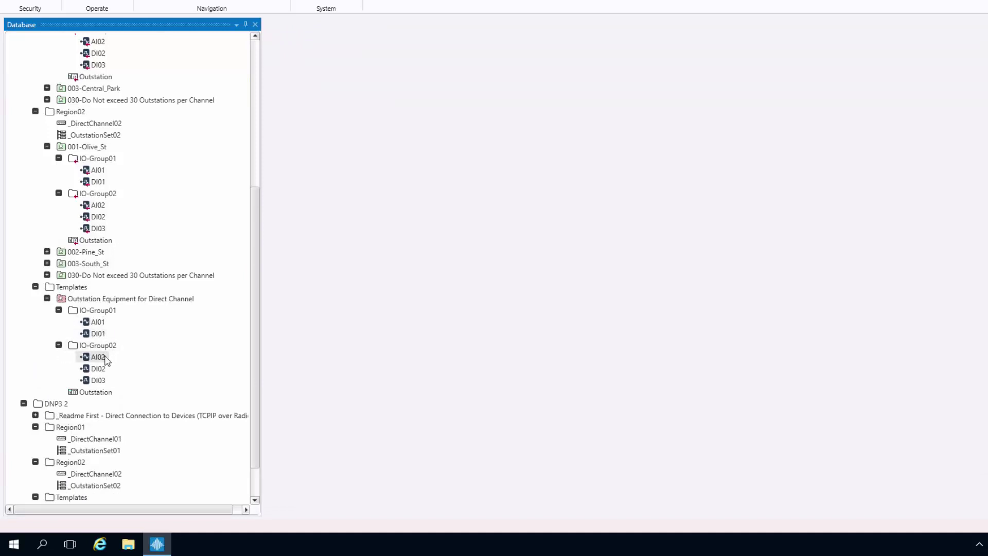
scroll(255, 493, "down", 2)
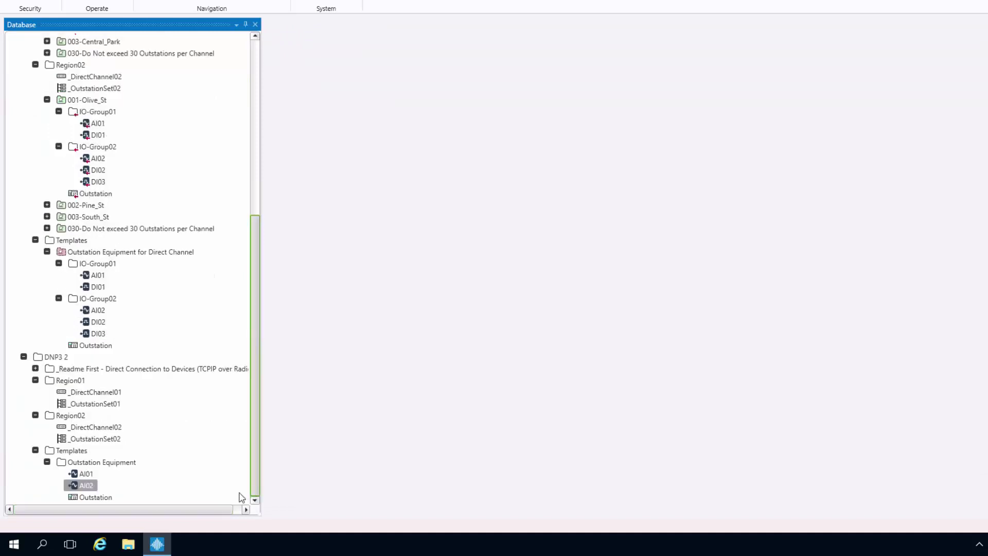
- Create a binary input point named DI01 in the Outstation Equipment template
left_click(85, 463)
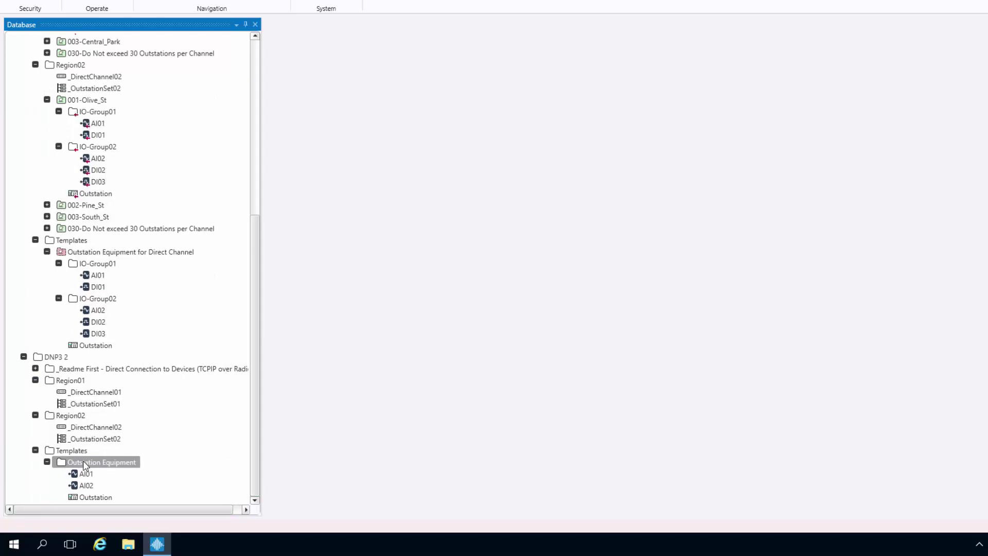
right_click(85, 464)
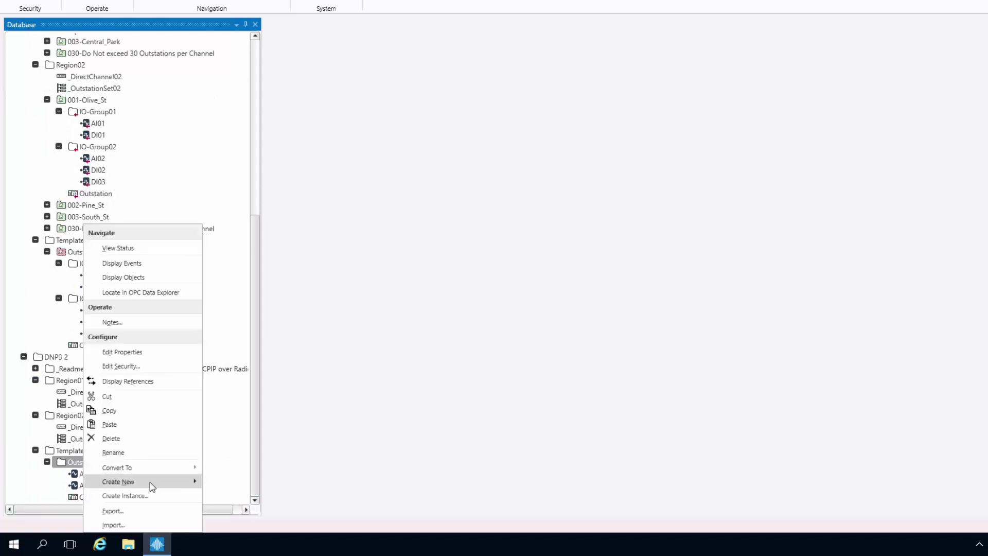
mouse_move(161, 484)
mouse_move(270, 438)
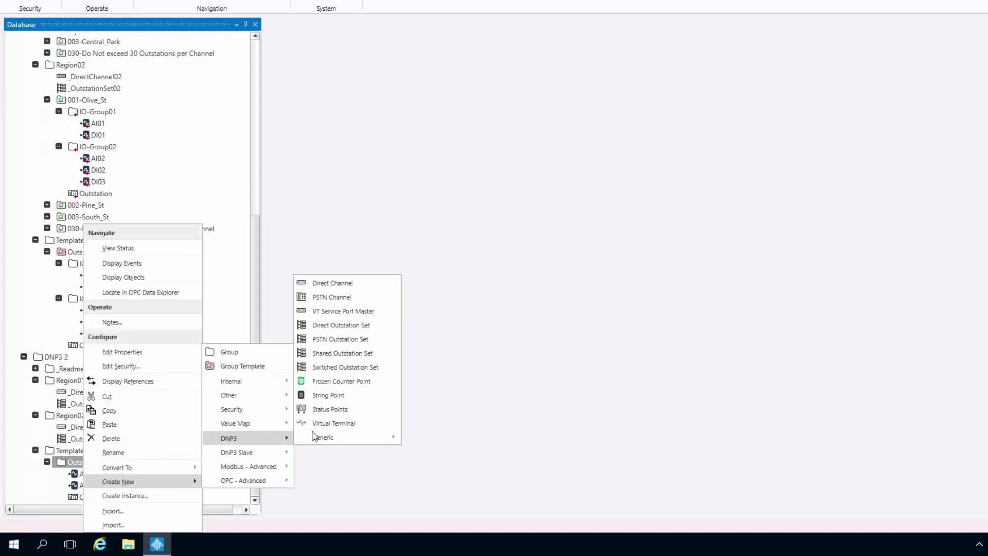
mouse_move(344, 439)
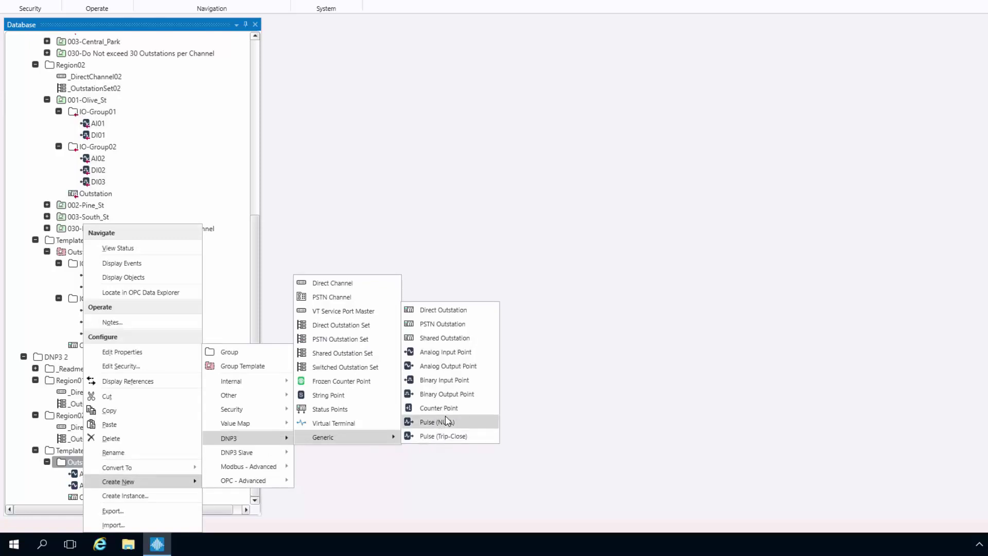
left_click(446, 380)
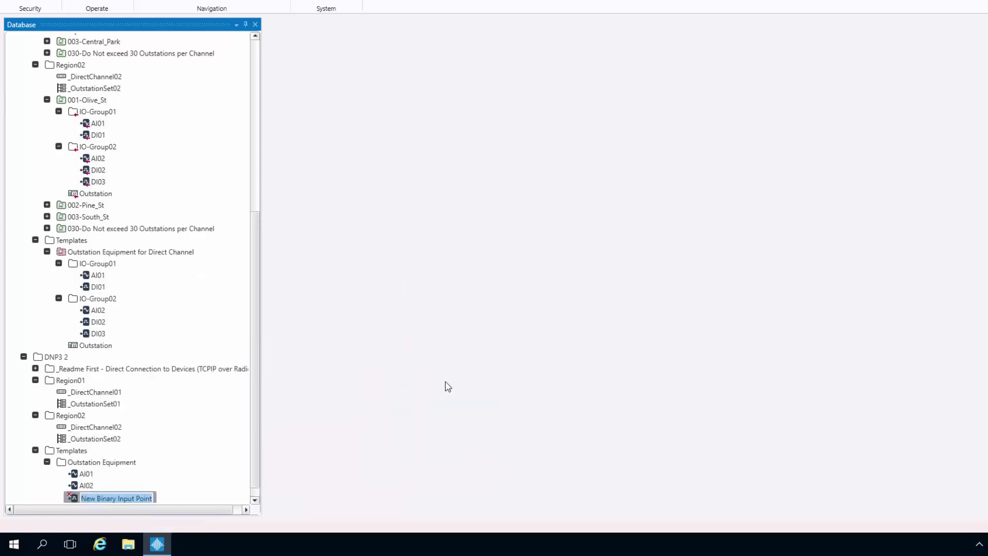
type("DI01")
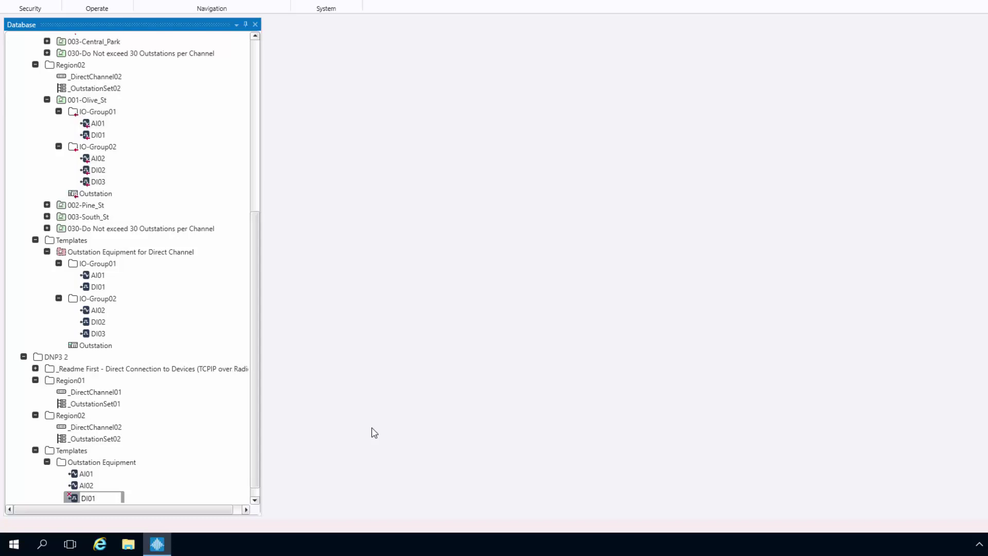
key("Return")
key("Return")
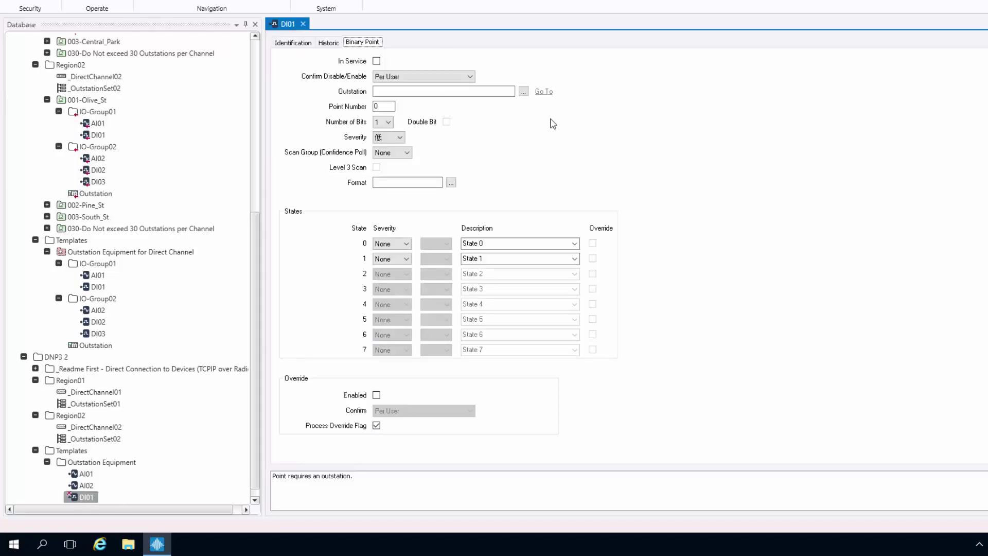
- Link DI01 to the template's Outstation and enter point number 1
left_click(523, 92)
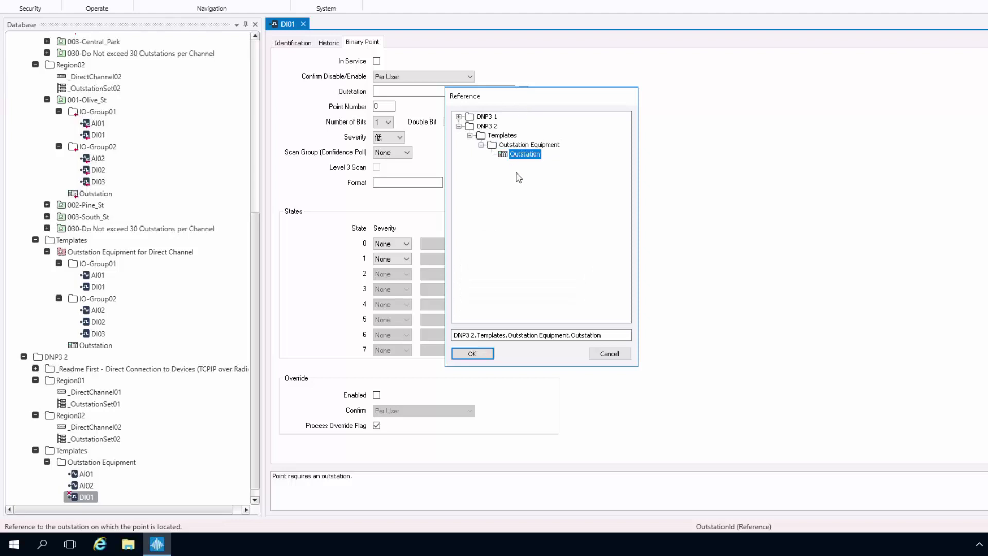
left_click(479, 354)
left_click(381, 106)
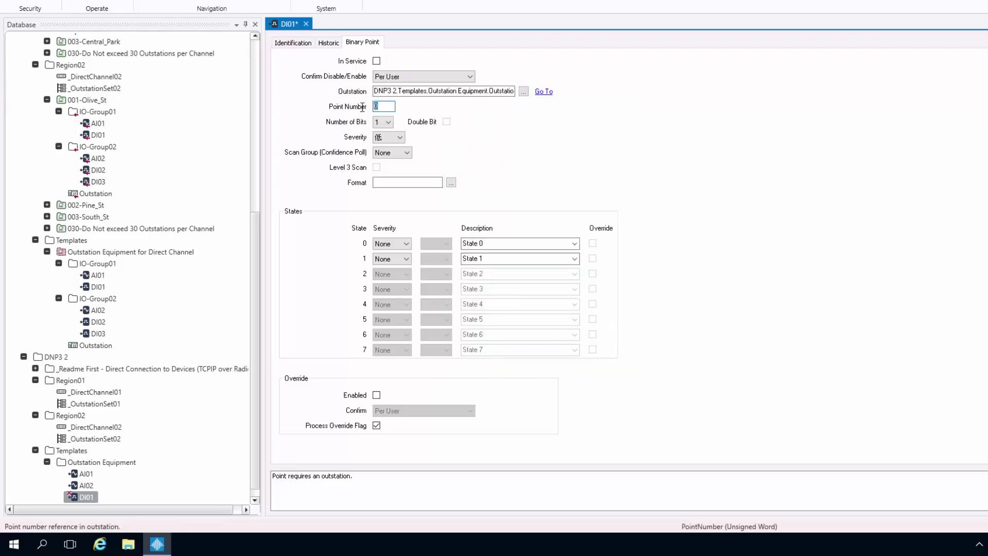
type("1")
- Put the AI01 and AI02 template points in service and save both
left_click(95, 477)
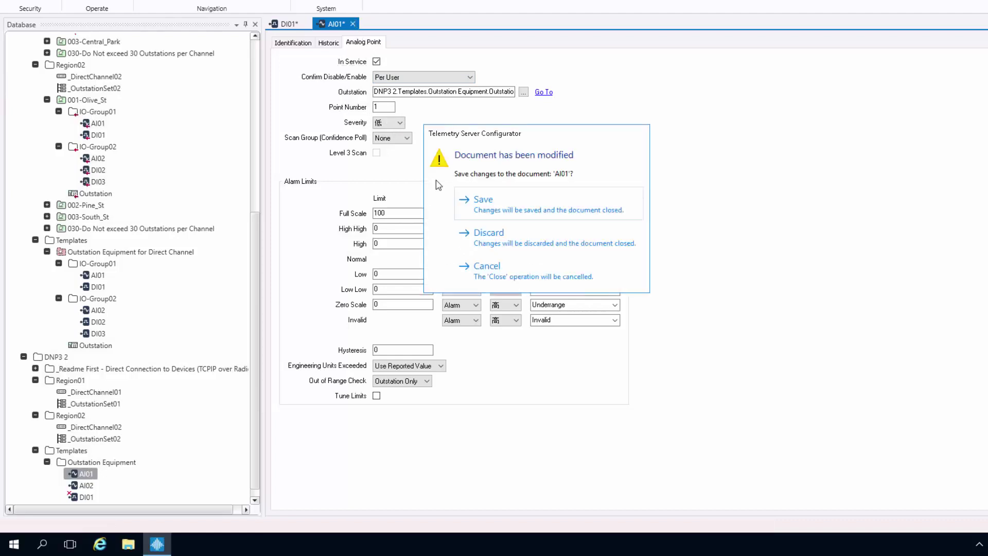
left_click(466, 199)
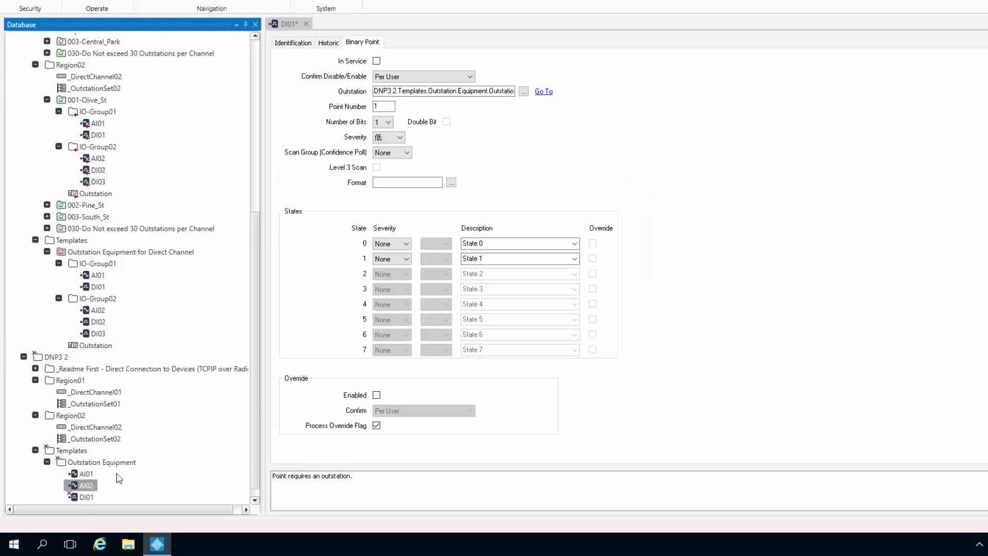
double_click(86, 485)
left_click(376, 61)
left_click(352, 23)
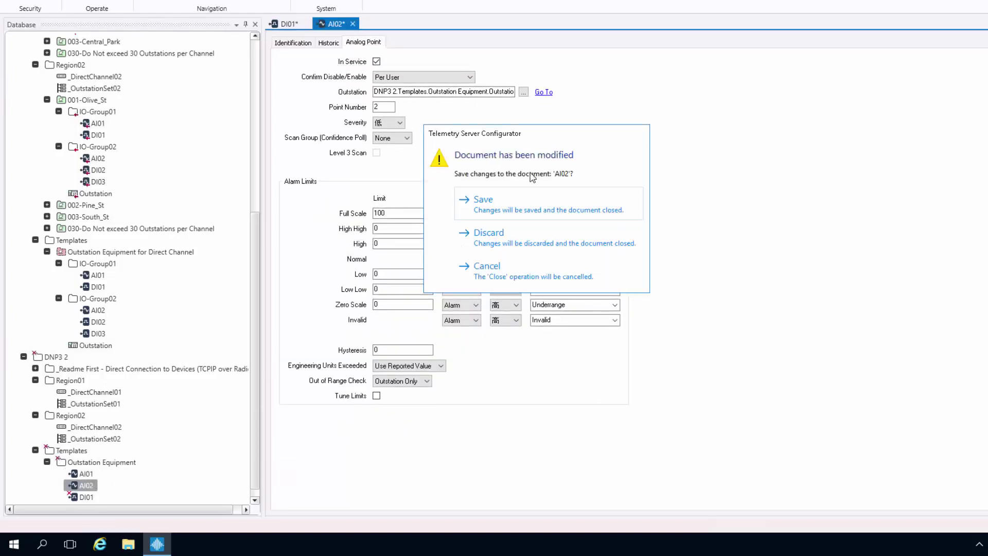
left_click(494, 206)
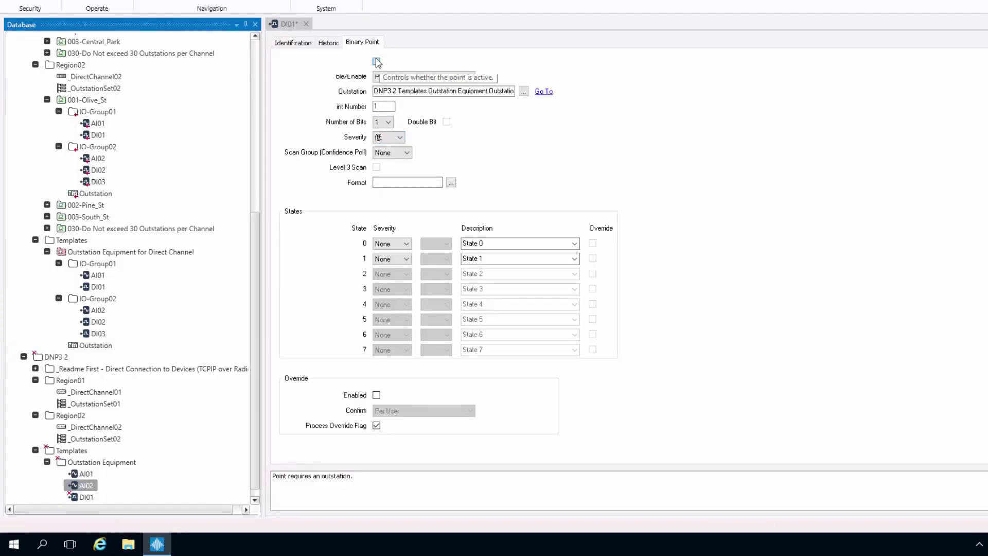
- Put DI01 in service, save it and close its editor
left_click(377, 62)
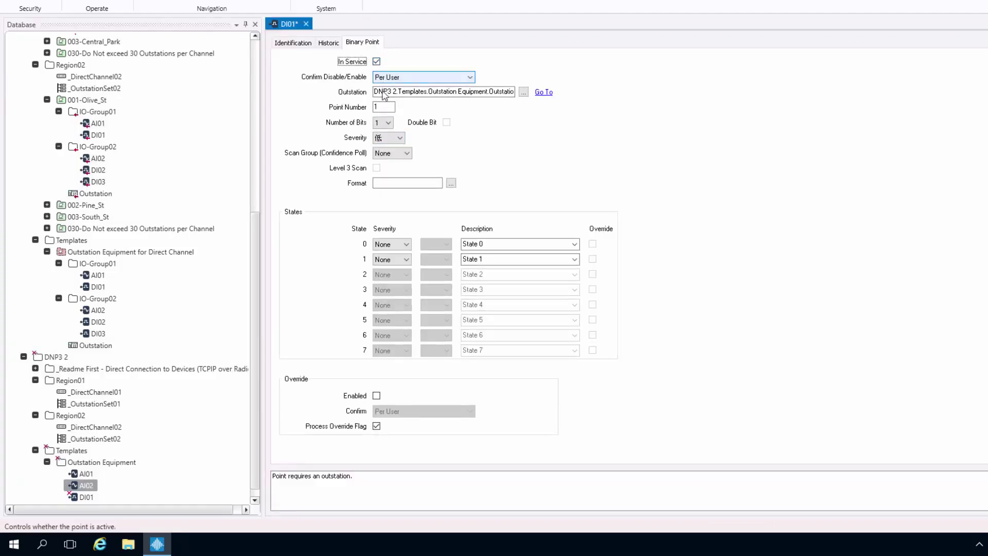
left_click(306, 24)
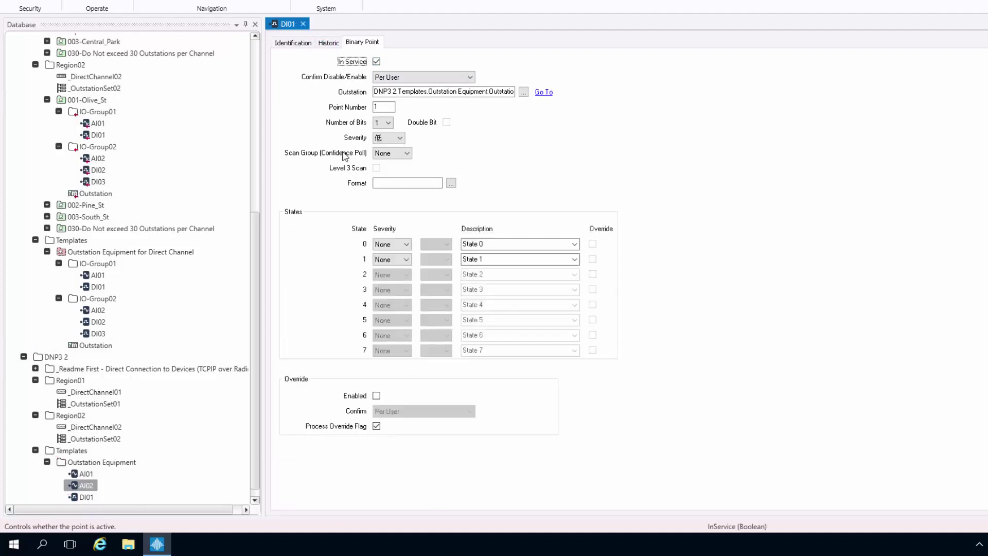
left_click(304, 24)
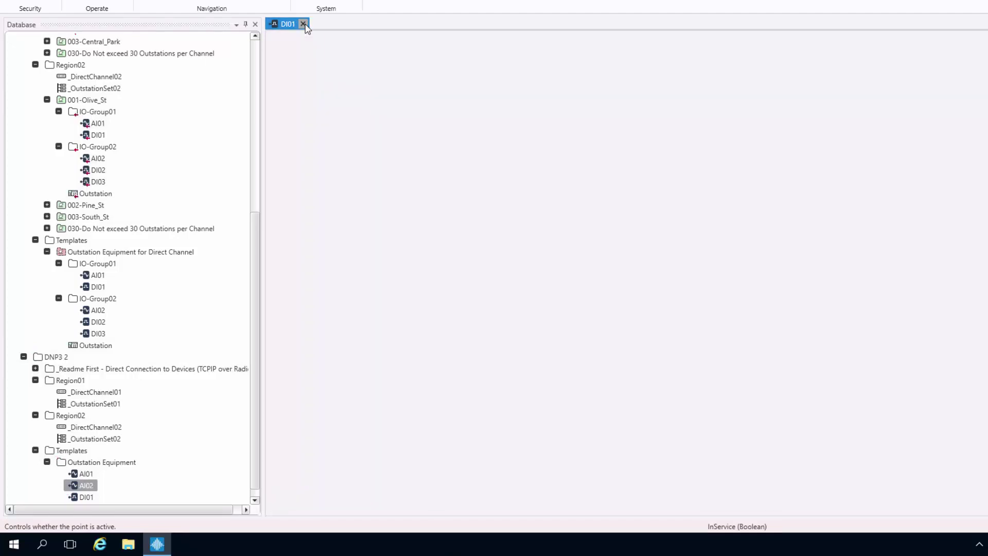
- Copy DI01 and paste it into the Outstation Equipment template as DI02
left_click(83, 497)
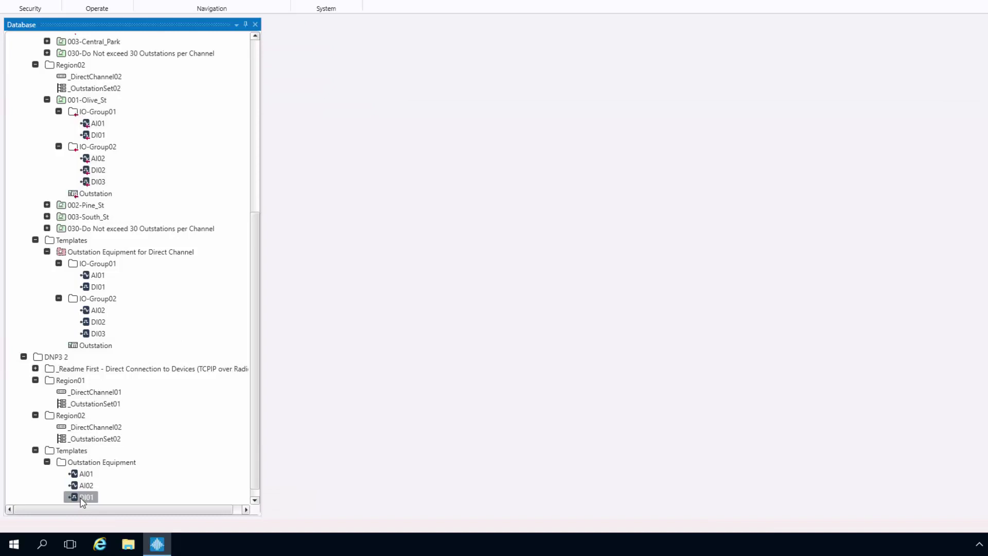
right_click(81, 499)
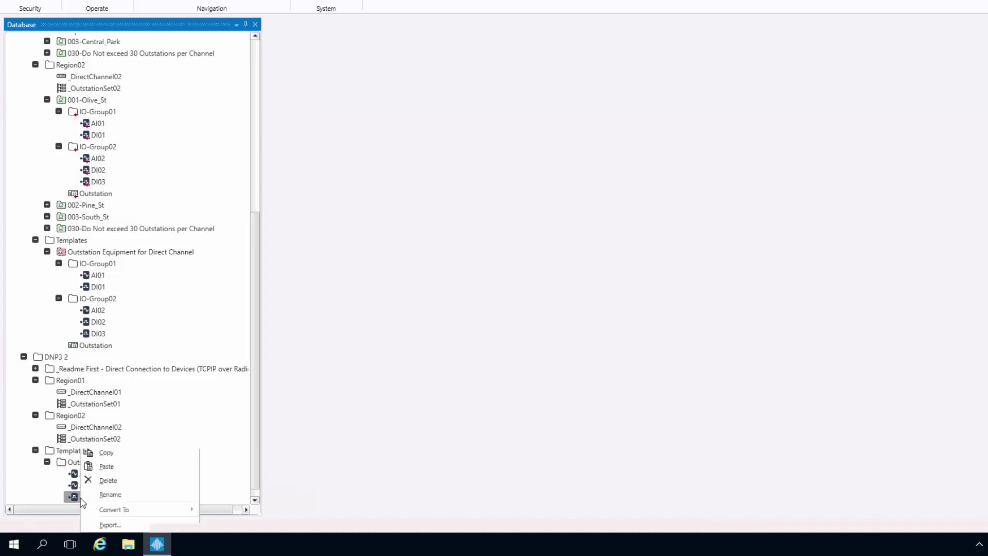
left_click(120, 452)
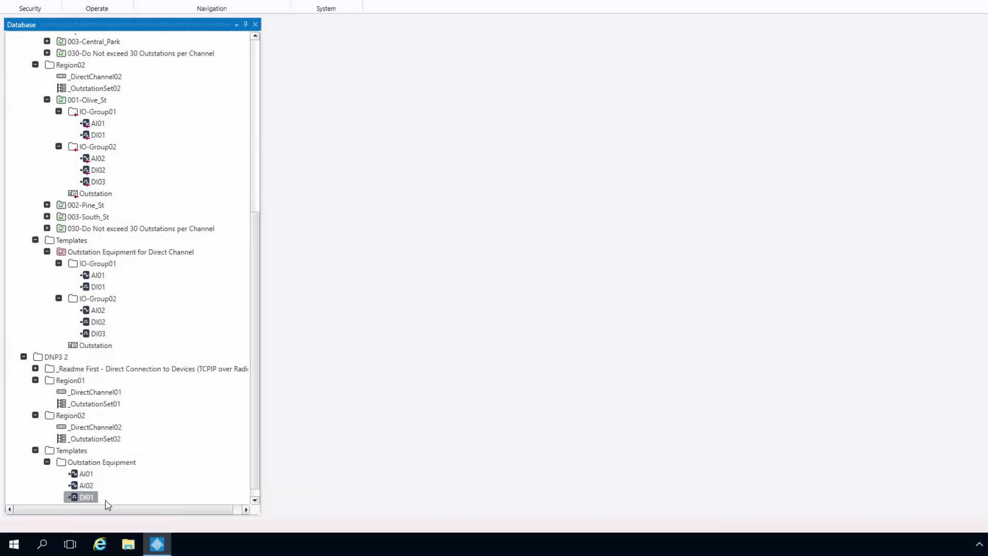
right_click(109, 504)
left_click(102, 463)
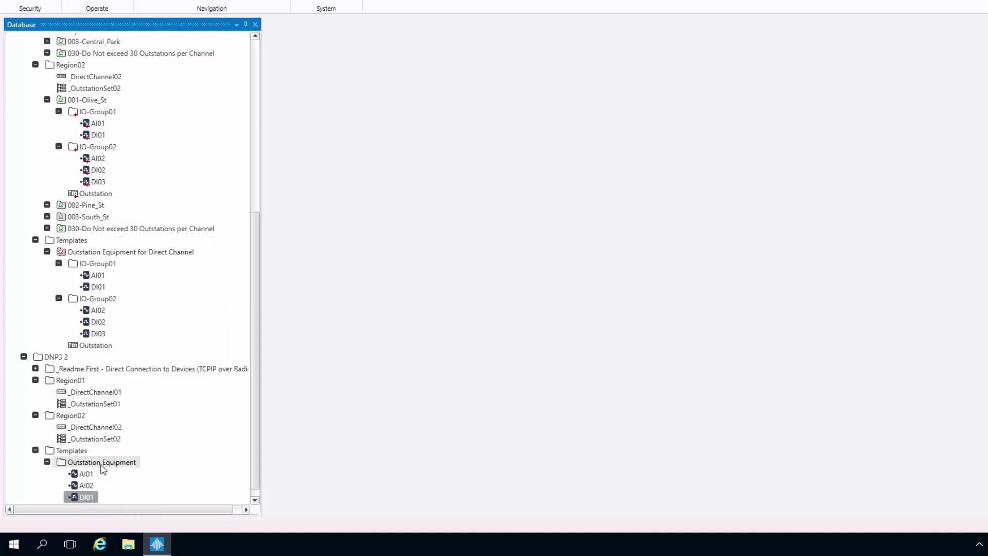
right_click(102, 464)
left_click(141, 427)
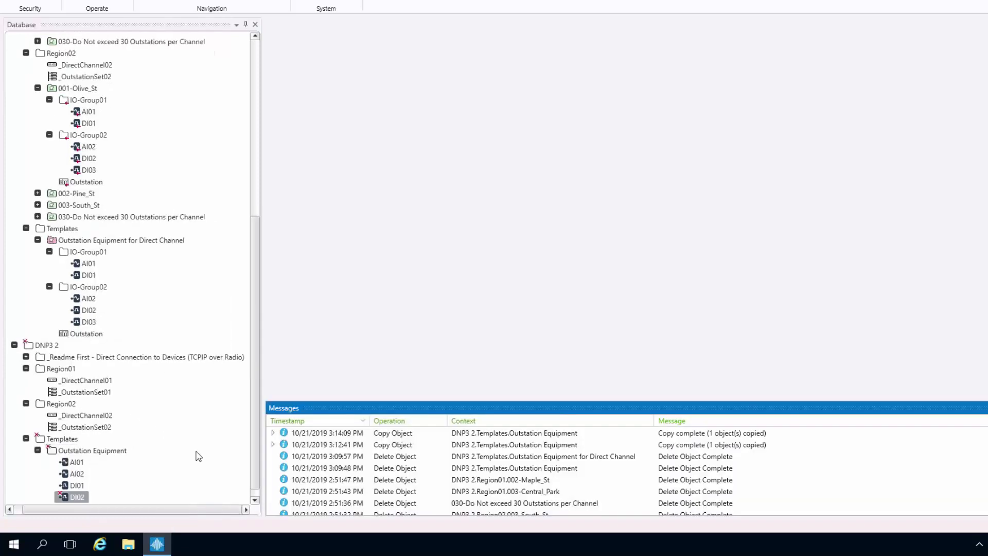
- Set DI02's point number to 2 and save it with Ctrl+S
double_click(71, 498)
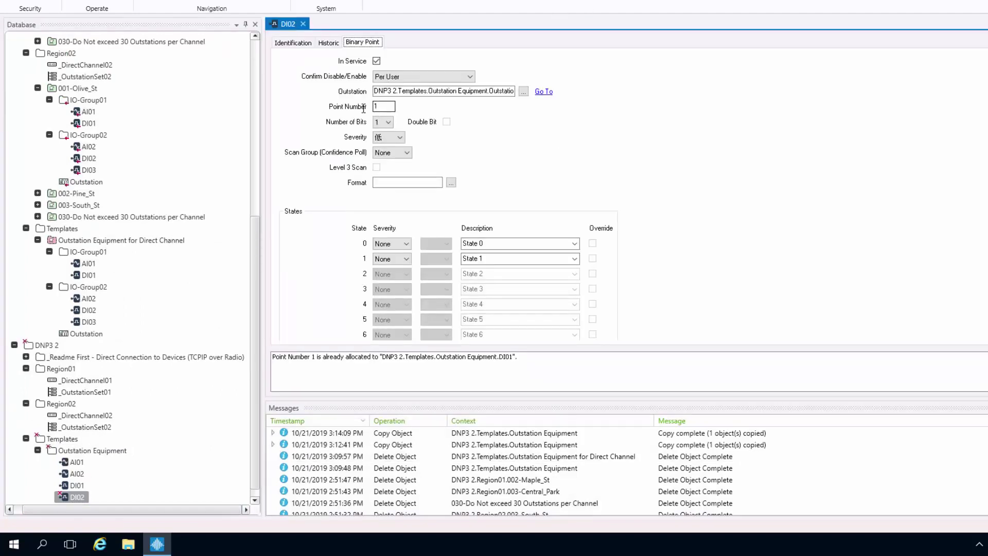
left_click(377, 108)
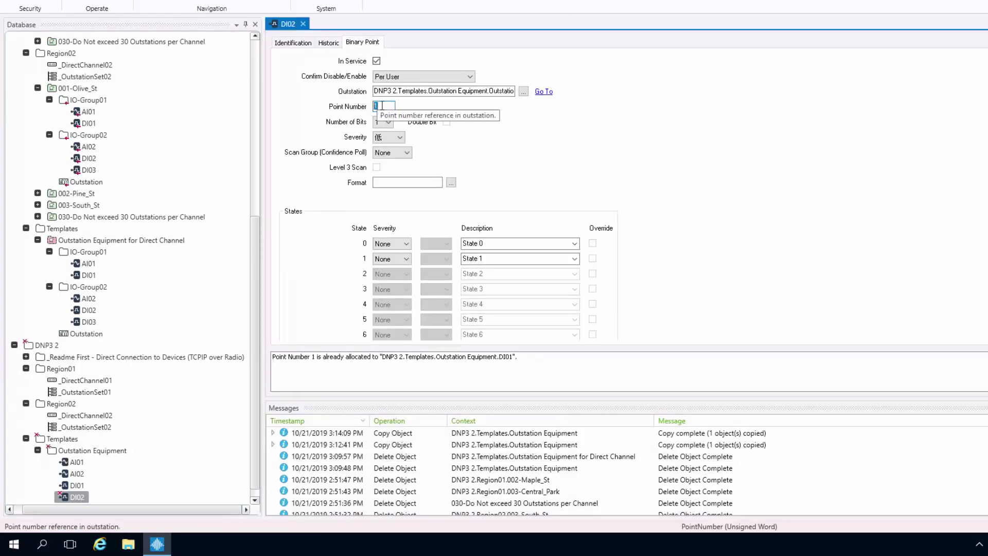
type("2")
left_click(498, 362)
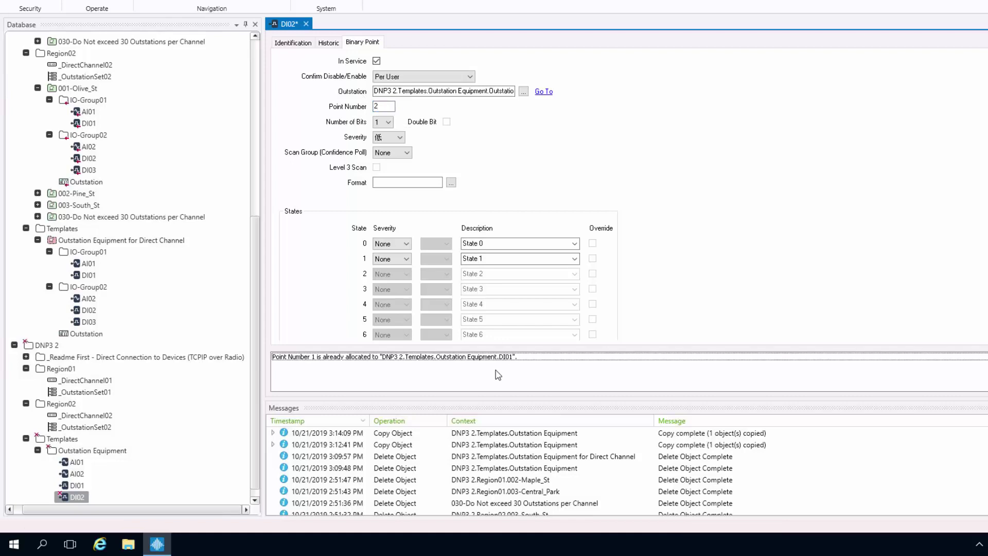
key("ctrl+s")
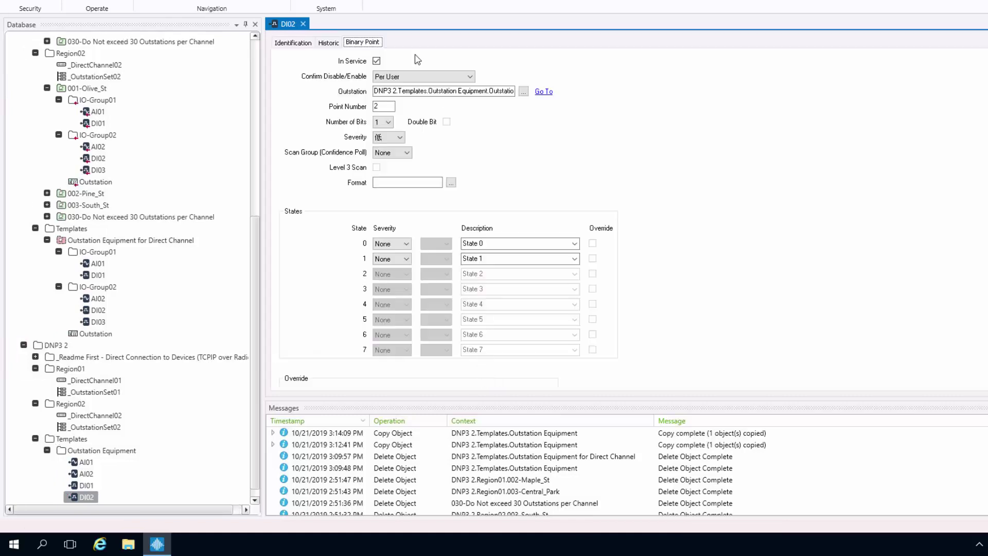
- Copy DI02 and paste it into the template as DI03
left_click(303, 25)
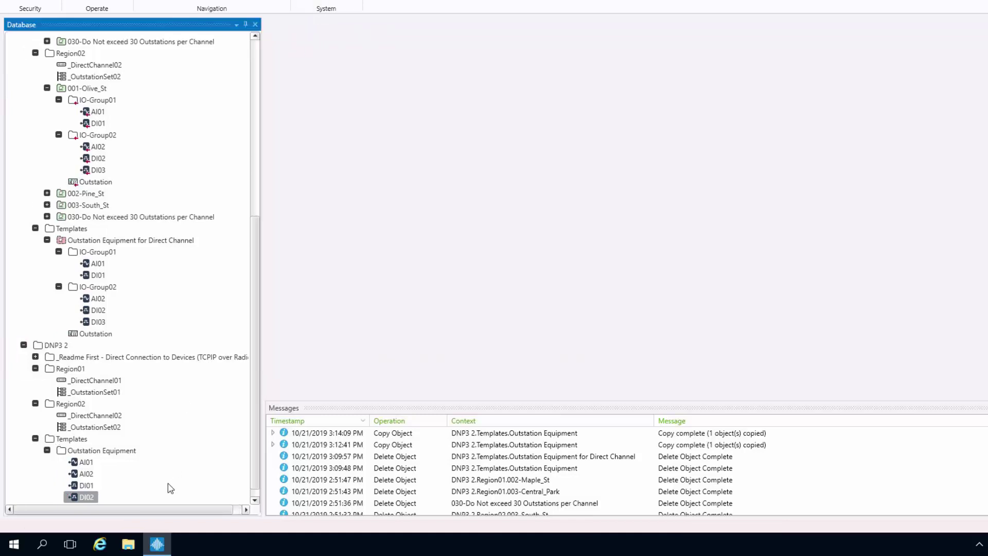
right_click(93, 501)
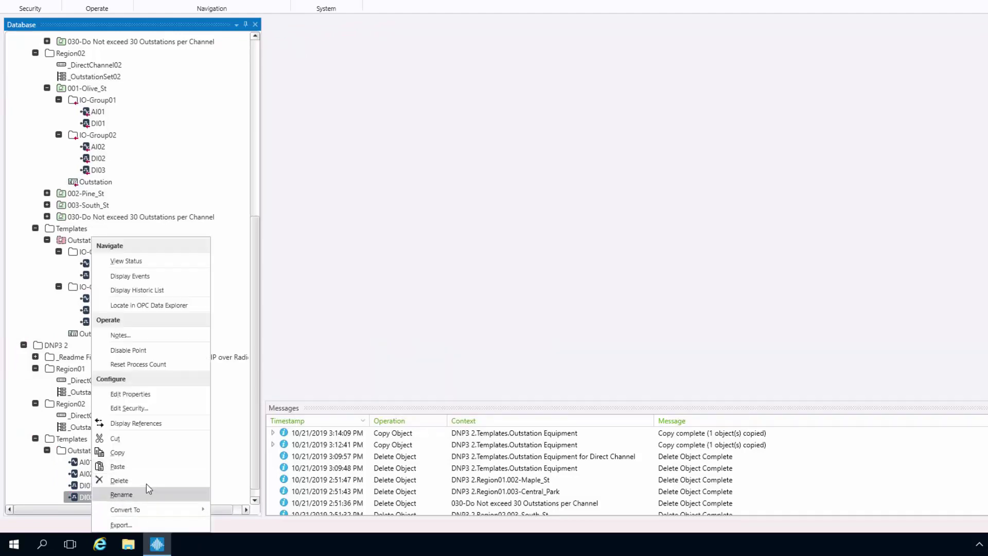
left_click(81, 501)
scroll(82, 500, "down", 1)
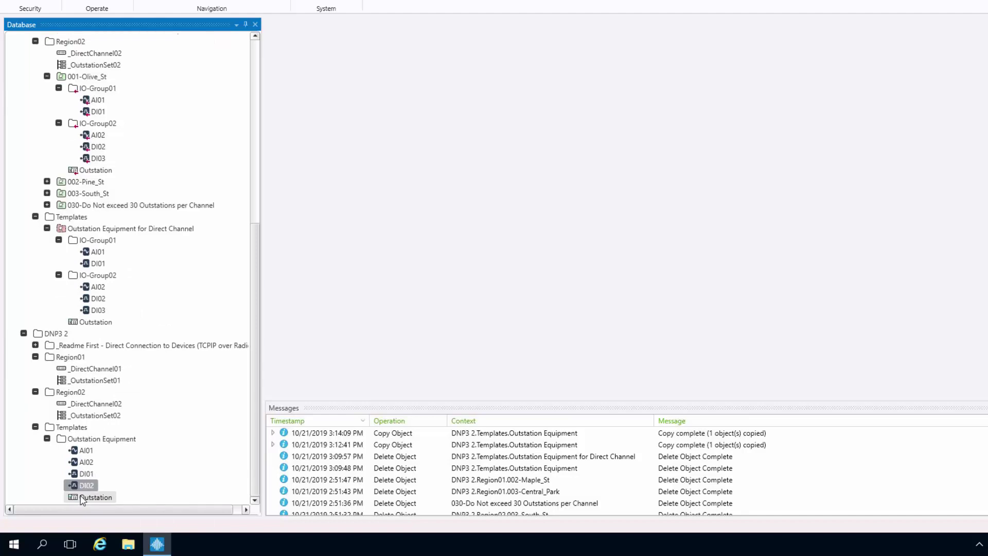
key("ctrl+v")
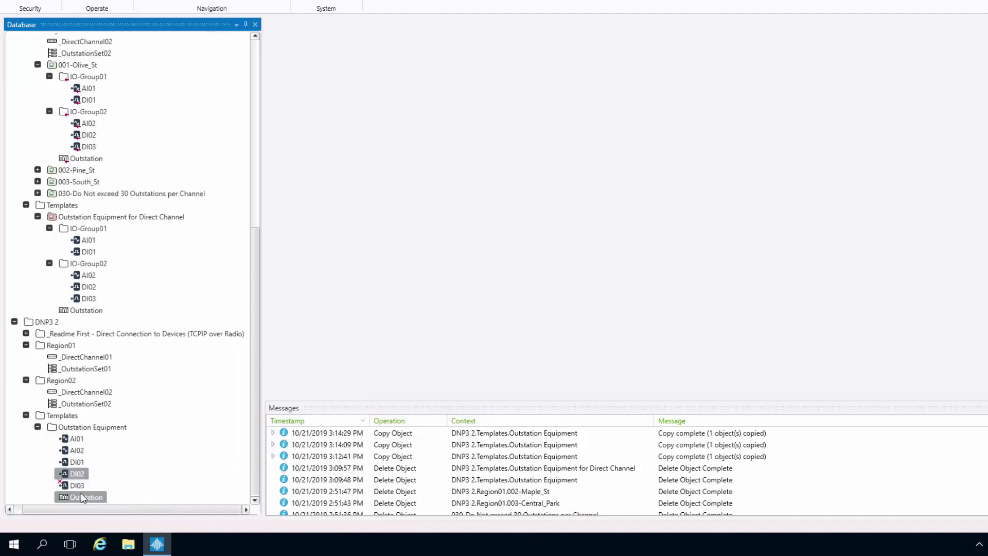
- Set DI03's point number to 3, then save and close its editor
double_click(78, 486)
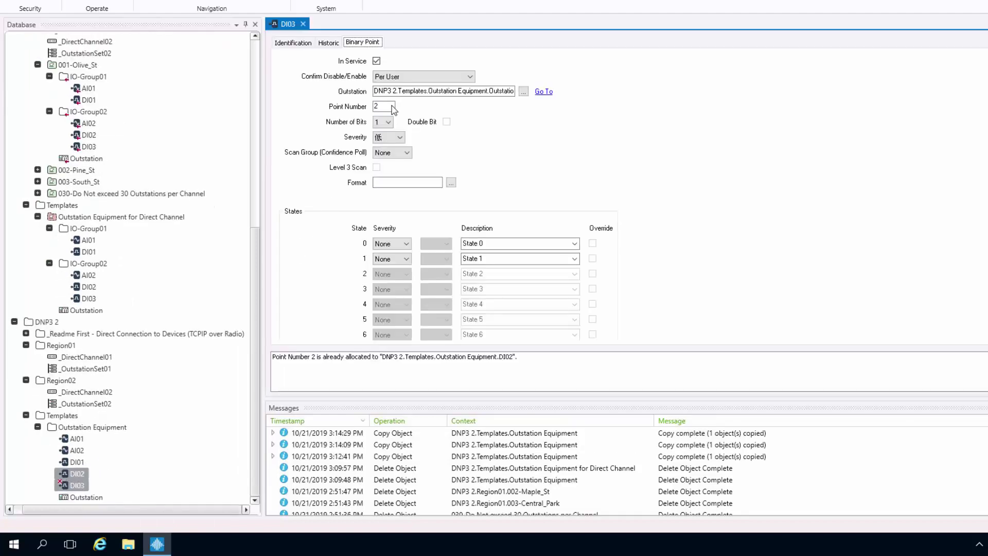
left_click(372, 107)
double_click(371, 107)
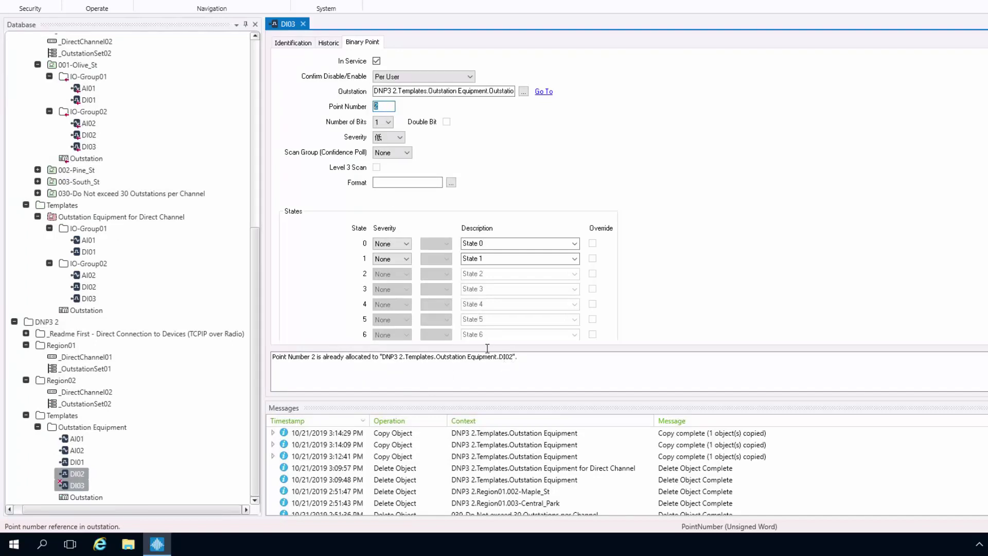
type("3")
key("ctrl+F4")
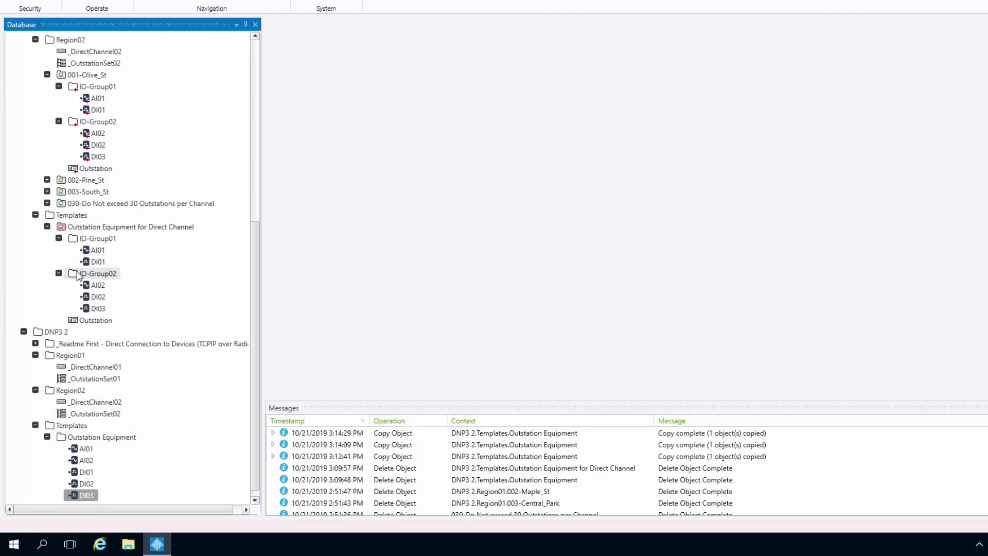
- Add a new group folder to Outstation Equipment and name it IO-Group01
right_click(86, 439)
mouse_move(146, 487)
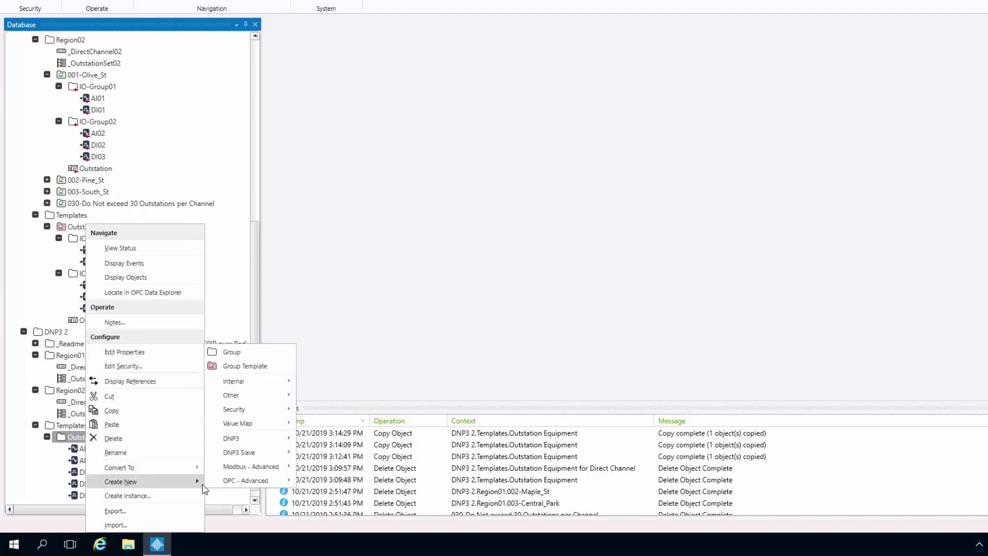
left_click(241, 352)
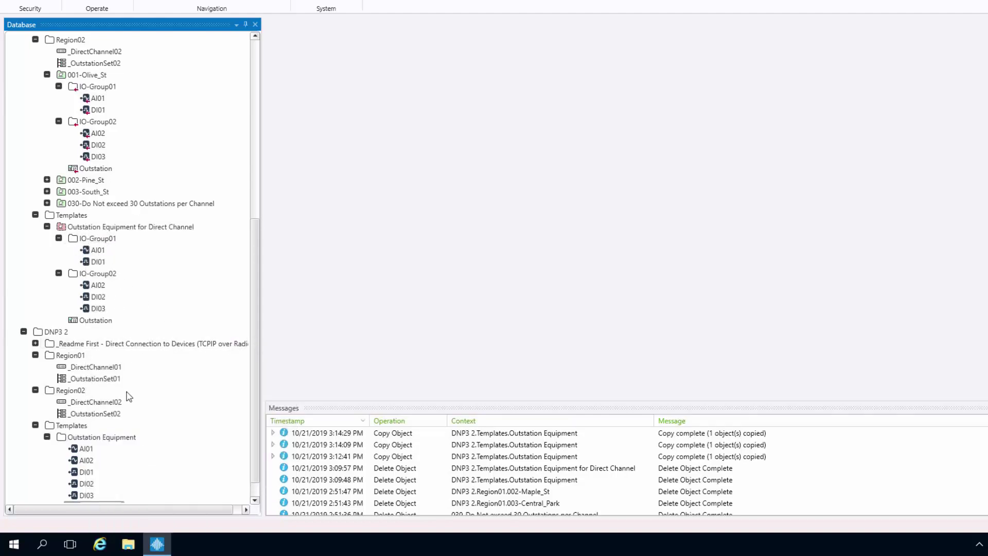
left_click(255, 500)
type("Io-Group01")
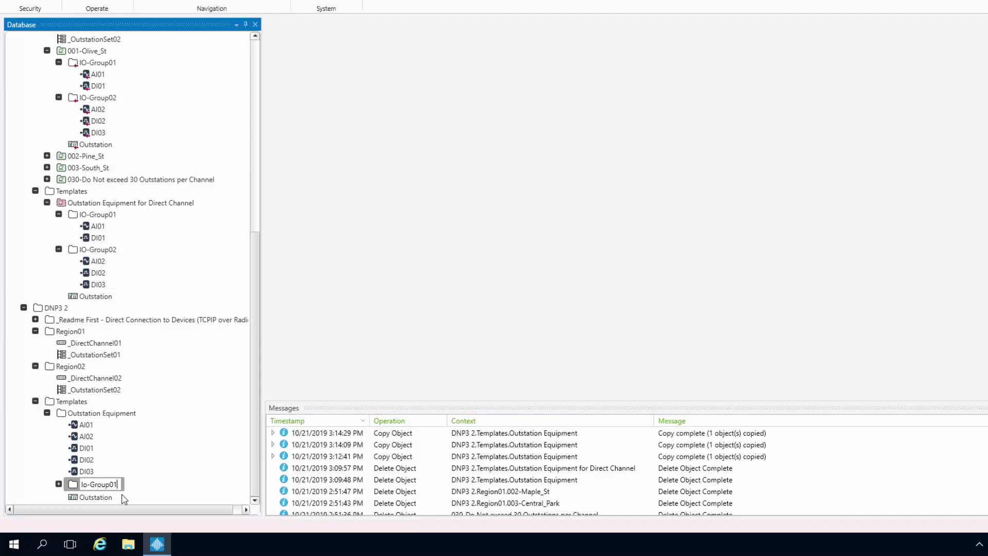
key("Return")
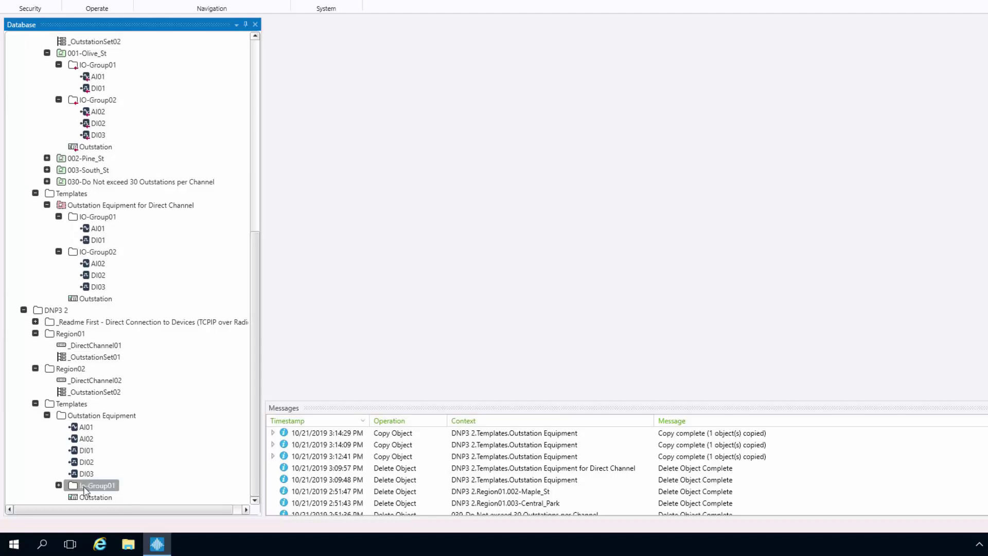
left_click(85, 486)
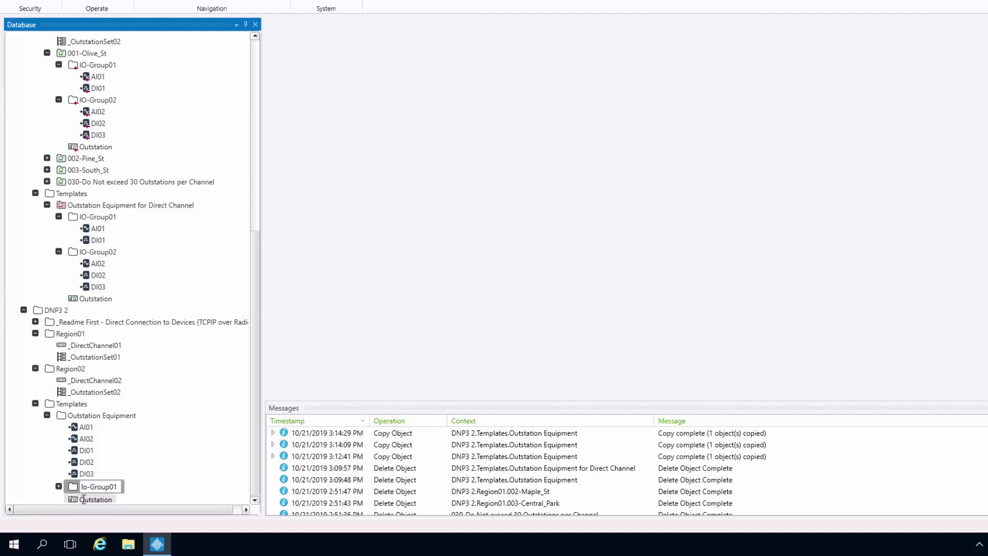
key("BackSpace")
left_click(84, 500)
- Paste a copy of IO-Group01 into Outstation Equipment as IO-Group02
right_click(82, 499)
left_click(125, 427)
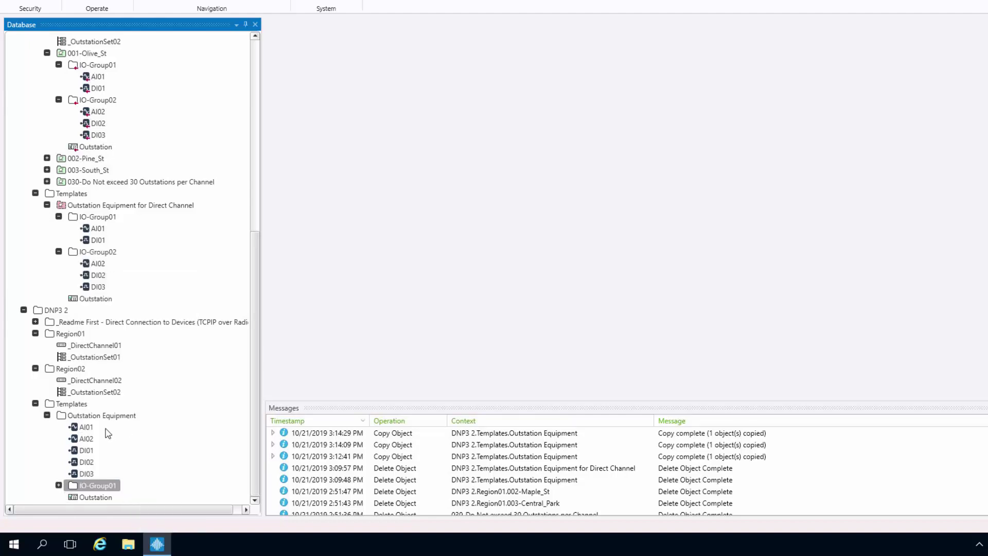
left_click(103, 416)
right_click(103, 416)
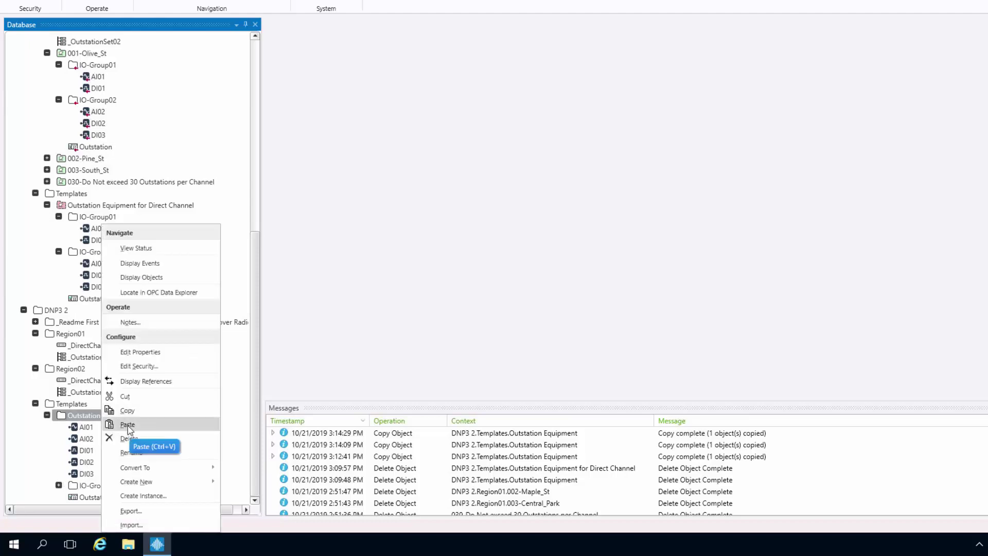
left_click(121, 424)
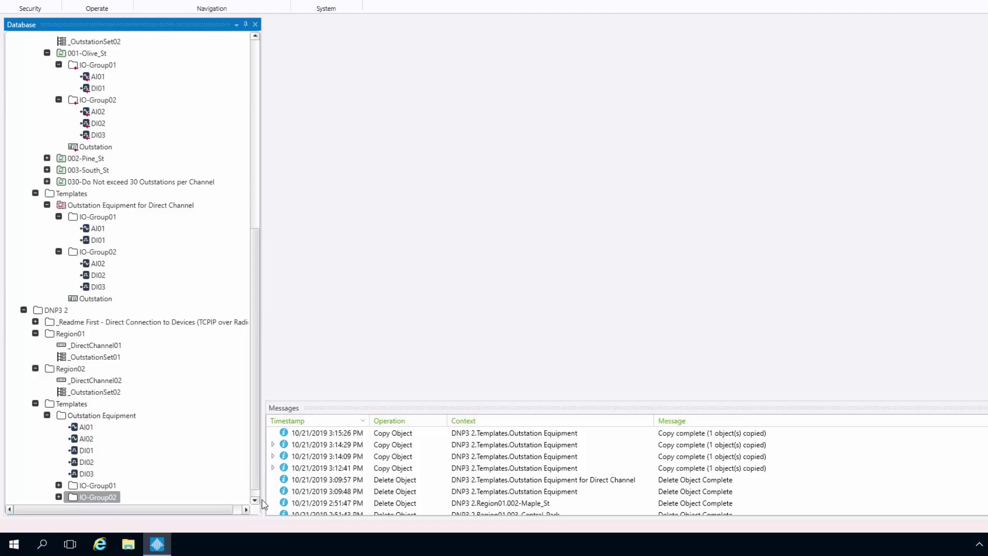
- Move AI01 and DI01 into IO-Group01, and DI03 into IO-Group02
left_click(255, 500)
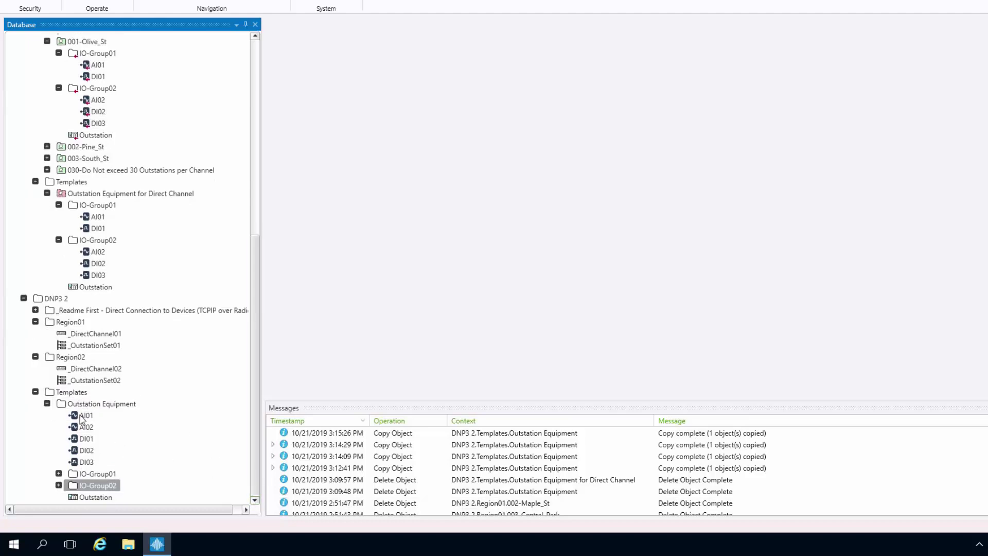
left_click_drag(85, 414, 94, 483)
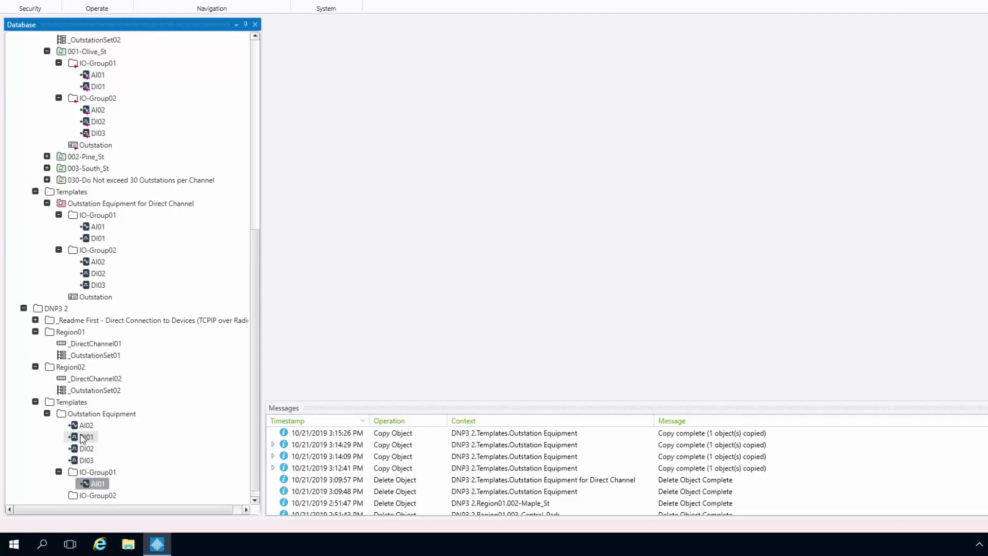
left_click_drag(87, 441, 97, 481)
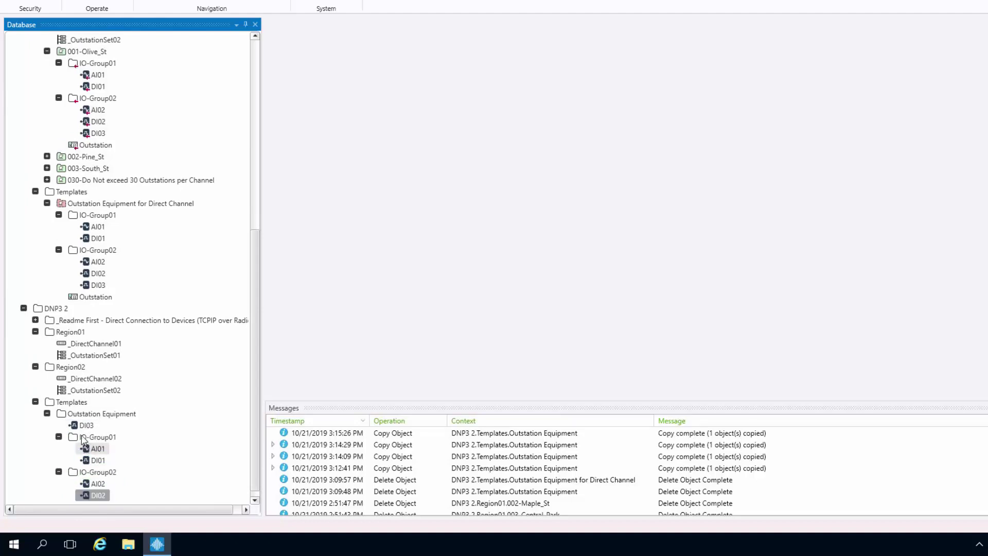
left_click_drag(79, 425, 94, 472)
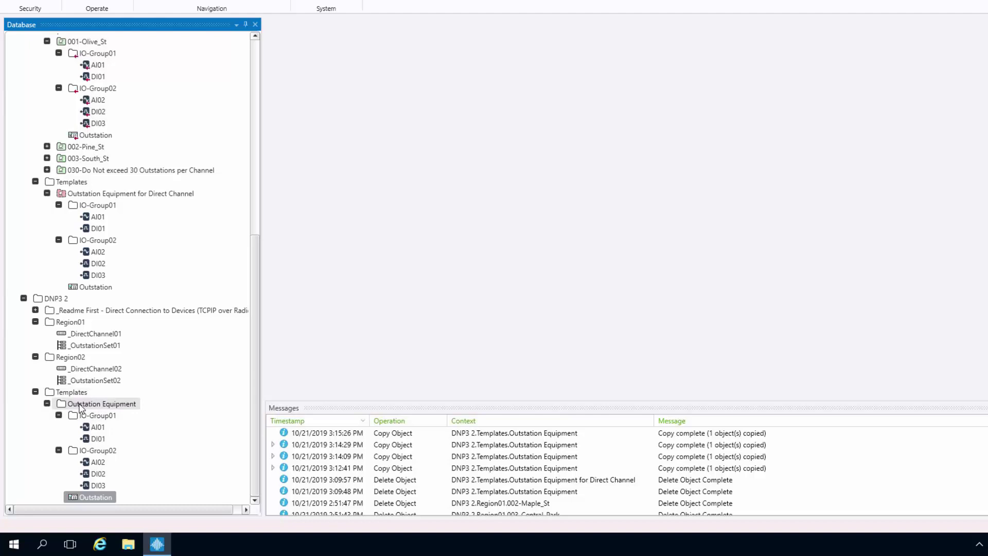
- Convert Outstation Equipment to a Group Template and confirm with Yes
right_click(80, 408)
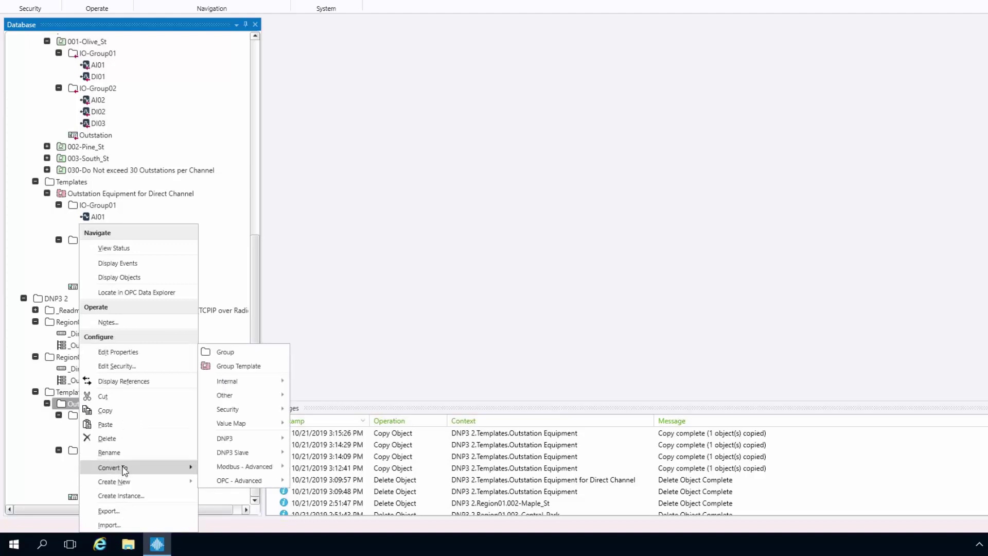
mouse_move(124, 469)
left_click(221, 470)
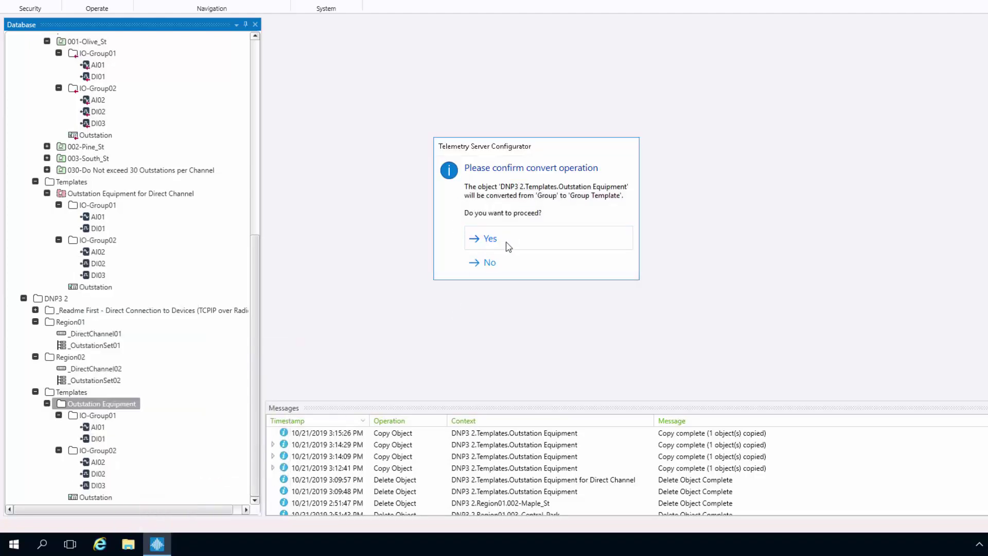
left_click(490, 239)
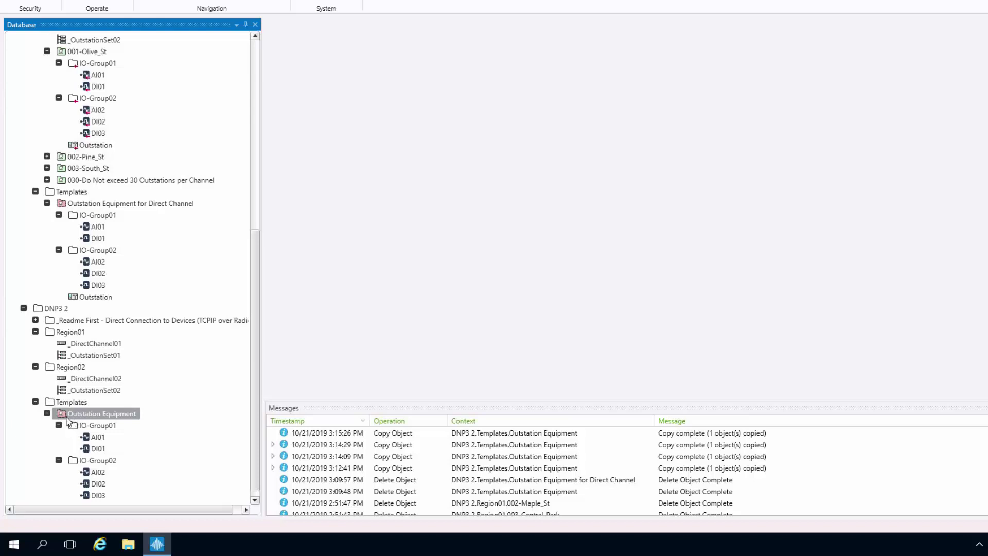
left_click(255, 500)
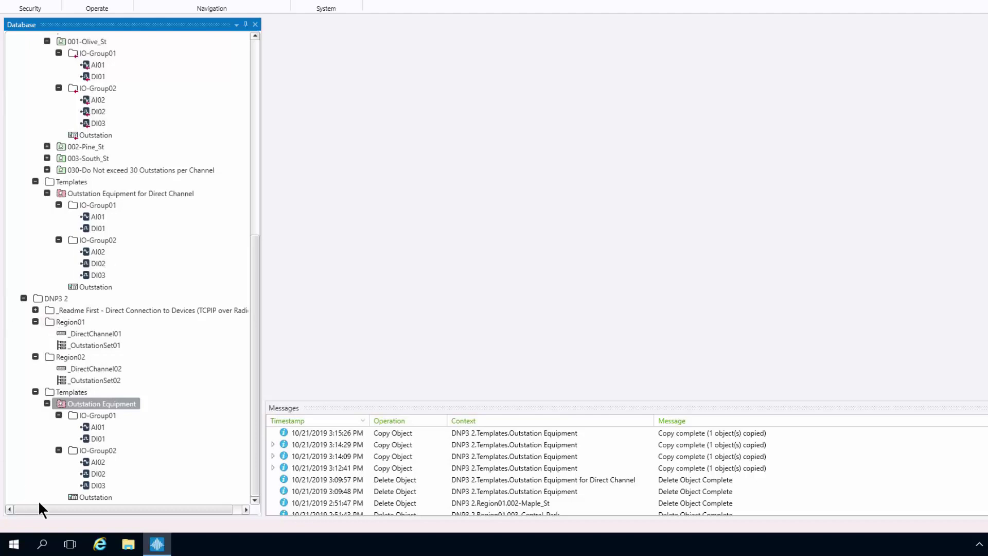
- Create a DNP3 2 Outstation Equipment instance in Region01 named 001-Oak_St
left_click(54, 320)
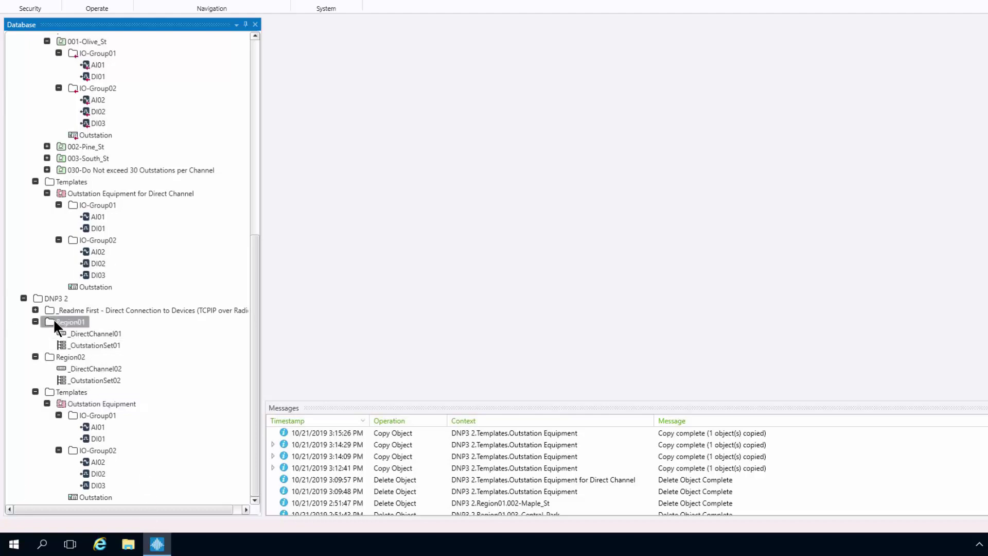
right_click(54, 321)
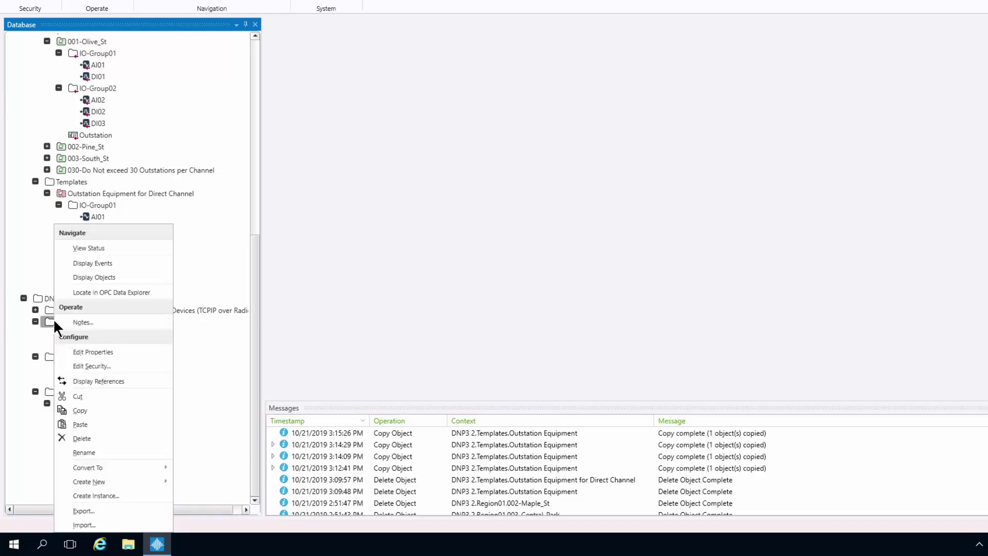
left_click(111, 496)
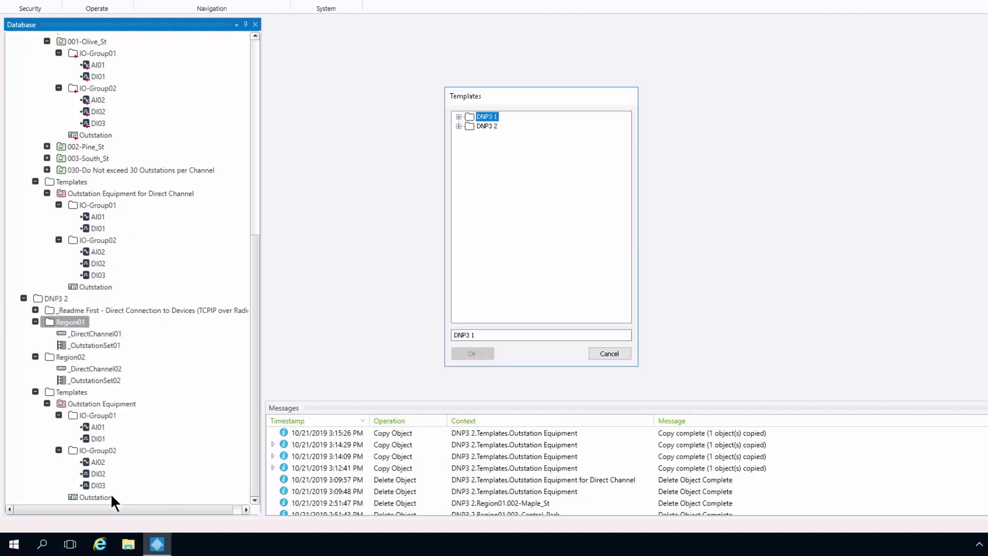
left_click(458, 126)
left_click(470, 135)
left_click(510, 144)
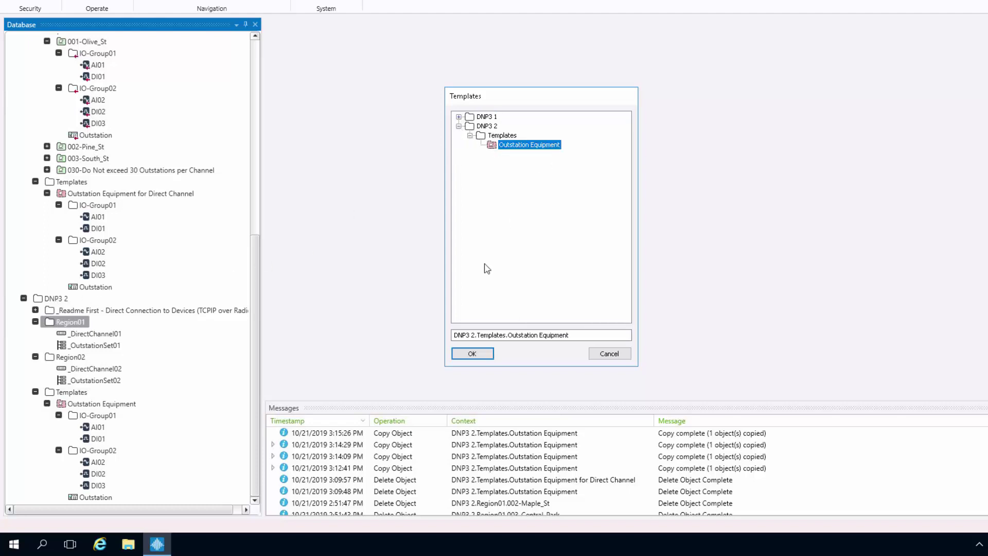
left_click(472, 354)
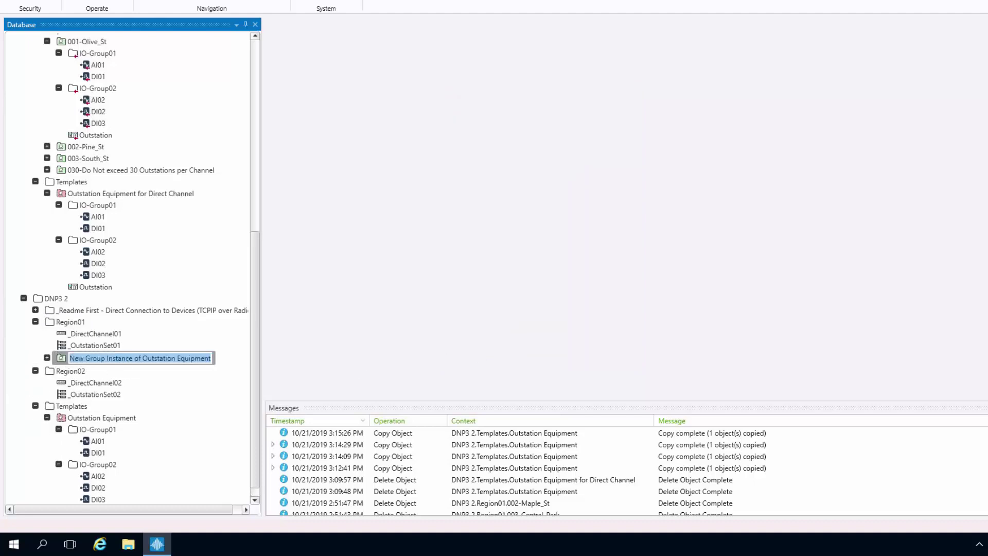
type("001-Oak_St")
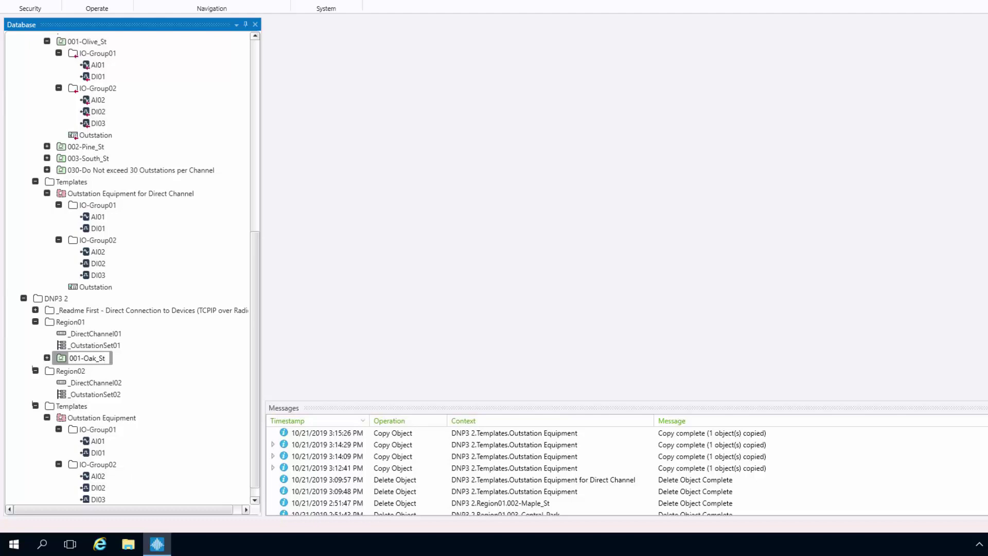
key("Return")
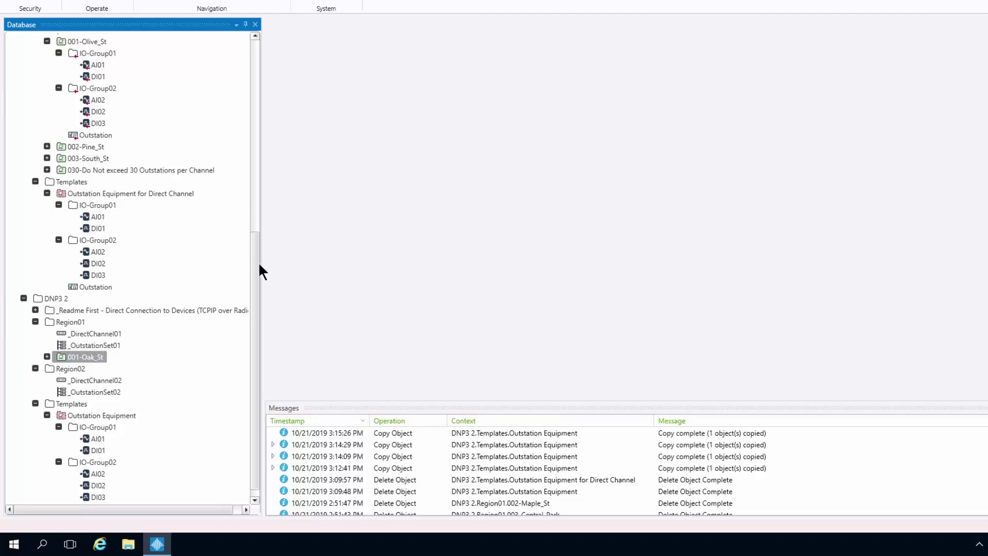
- Create a second instance of the DNP3 2 Outstation Equipment template in Region01
right_click(65, 325)
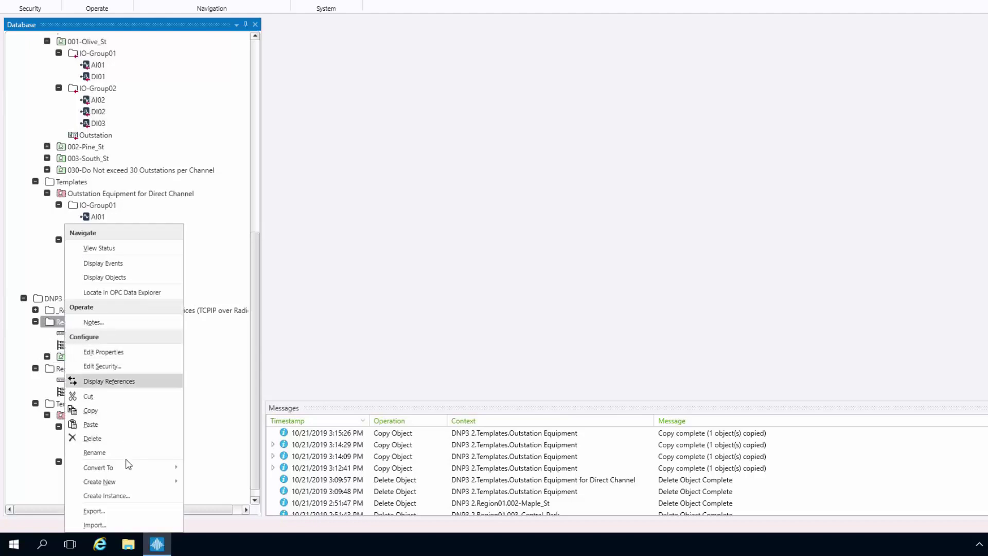
mouse_move(129, 466)
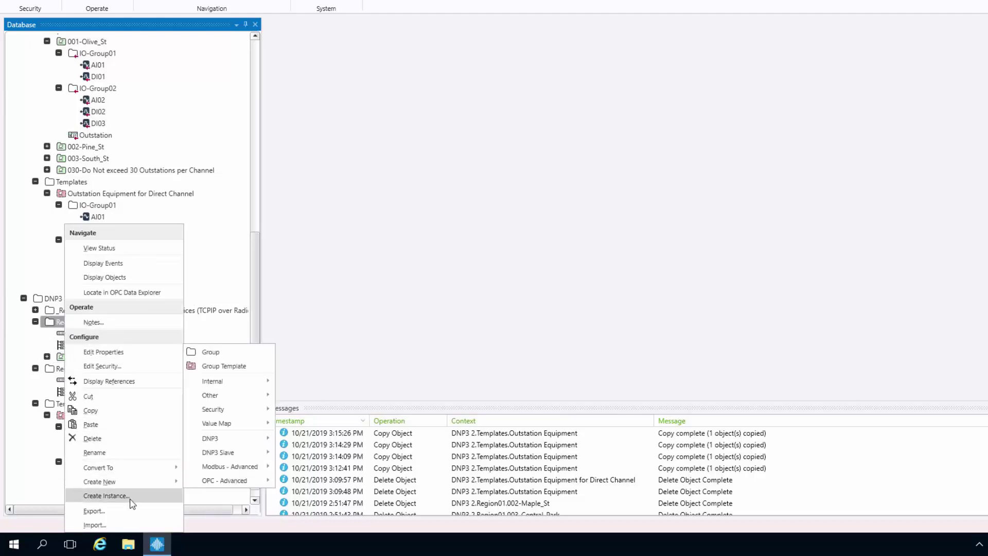
left_click(132, 496)
left_click(458, 126)
left_click(470, 136)
left_click(493, 145)
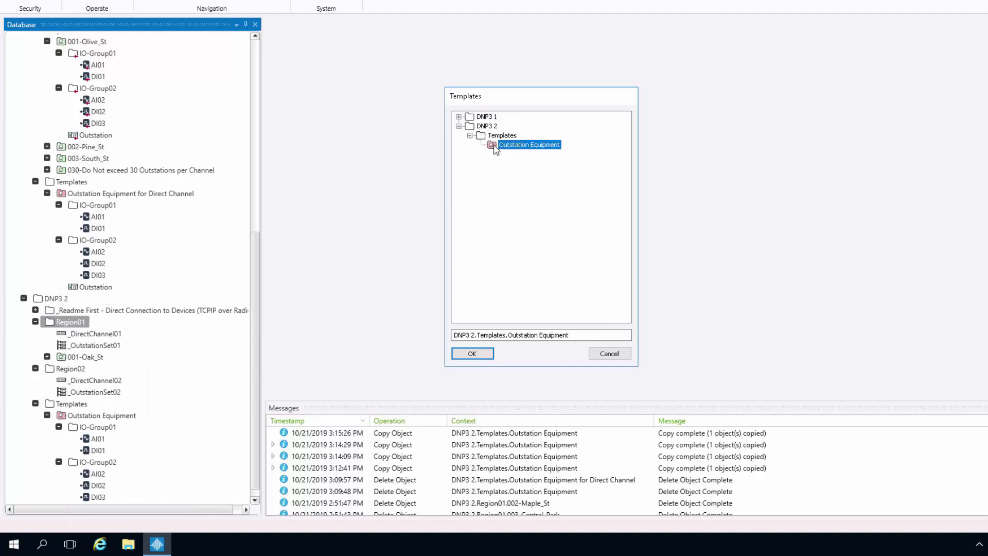
left_click(473, 354)
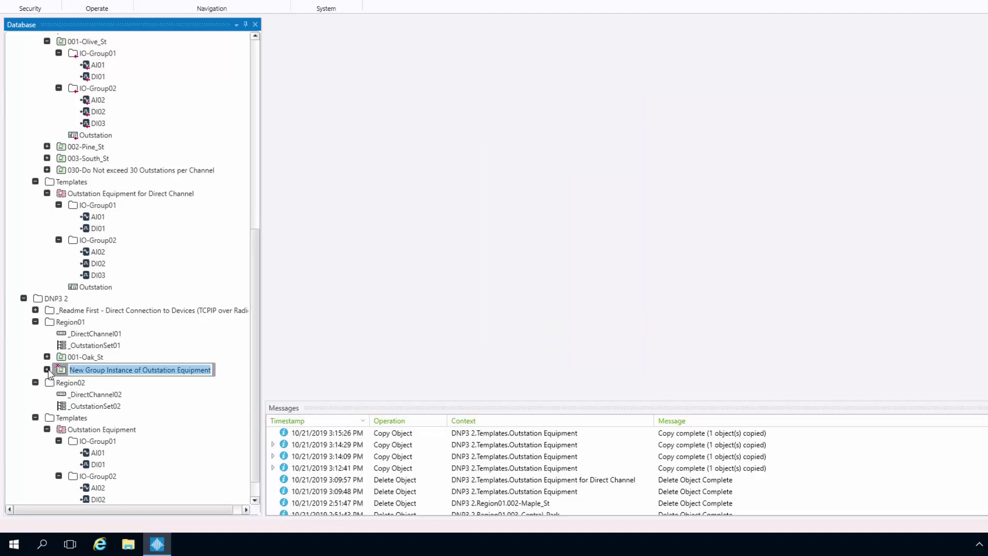
- Expand the new instance along with its IO-Group01 and IO-Group02 folders
left_click(47, 370)
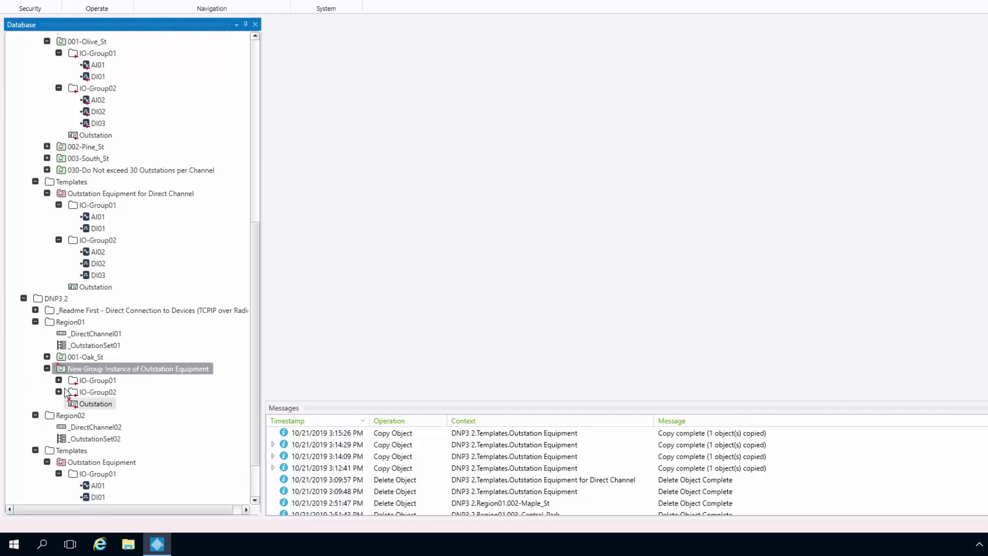
left_click(59, 380)
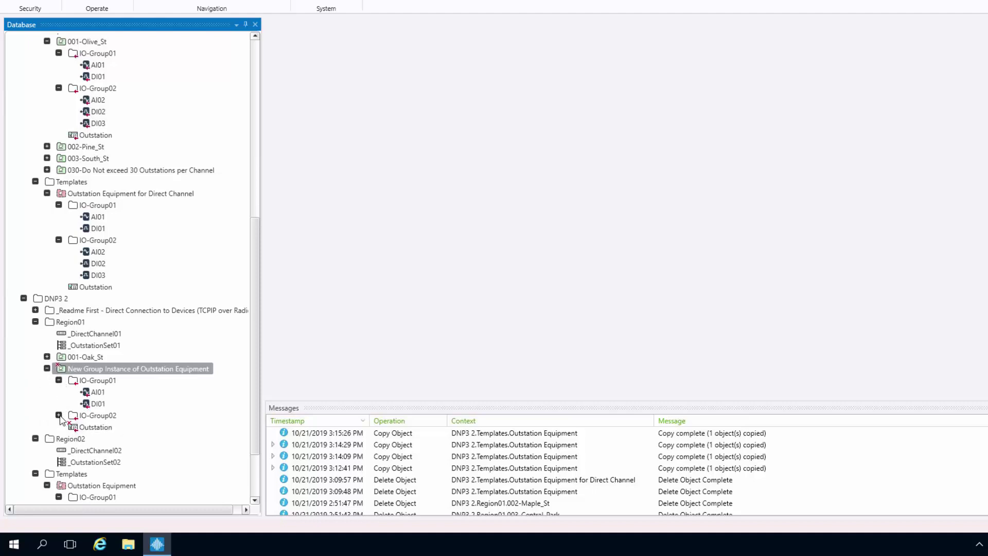
left_click(60, 416)
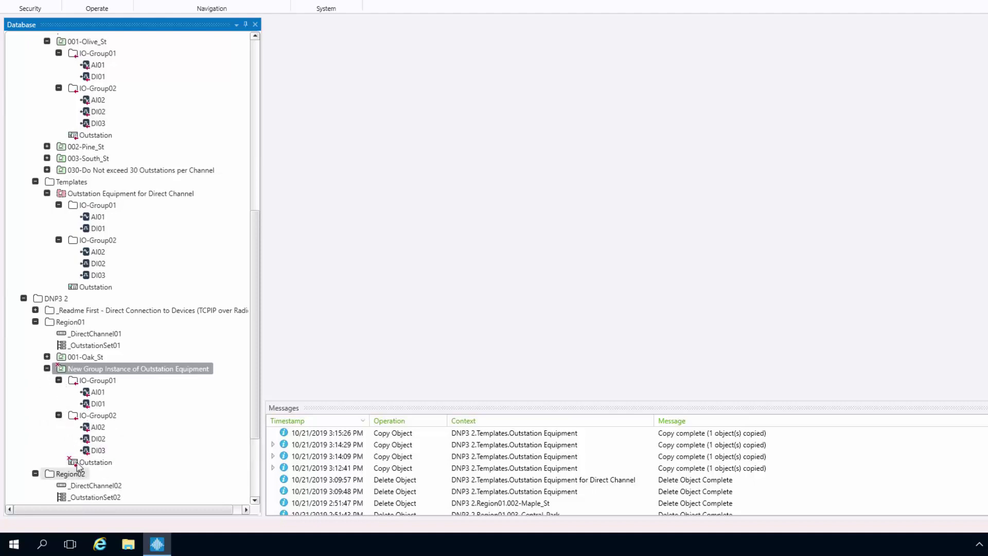
- Set the 001-Oak_St outstation's DNP3 address to 5101 and save it
double_click(78, 462)
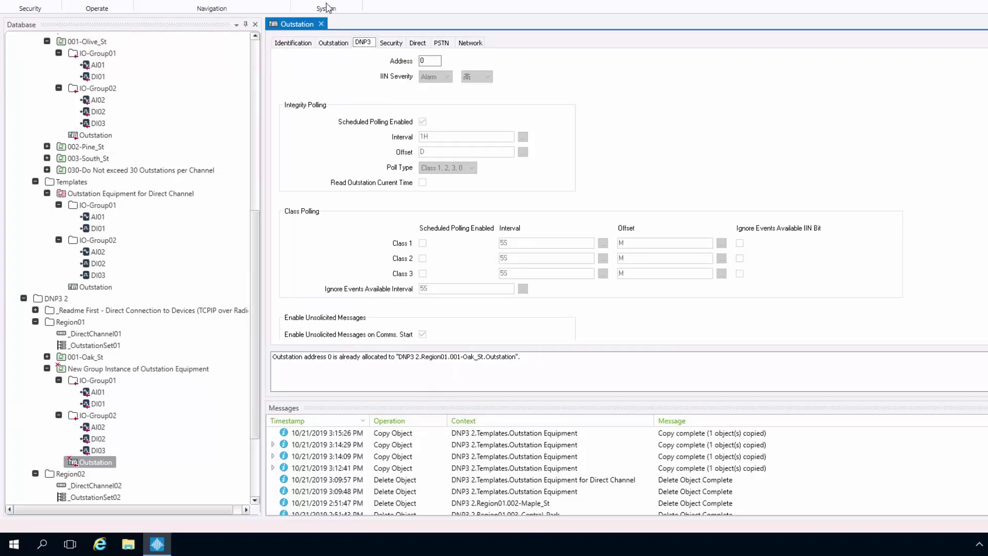
left_click(321, 24)
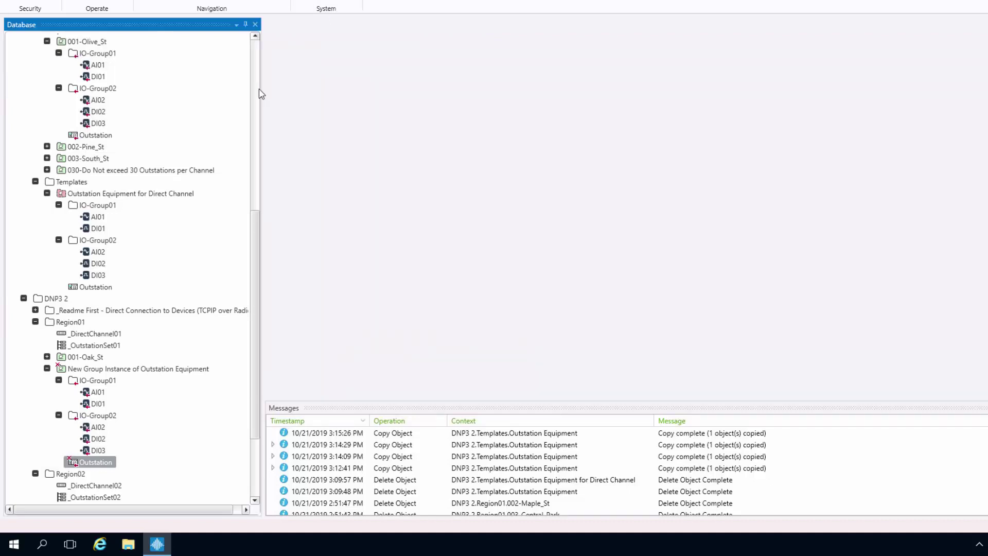
left_click(47, 357)
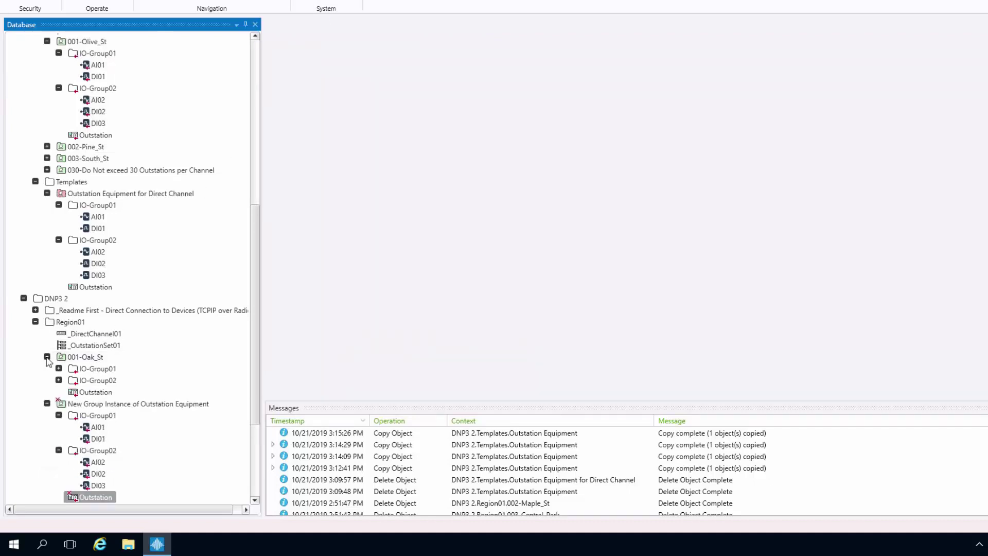
double_click(95, 392)
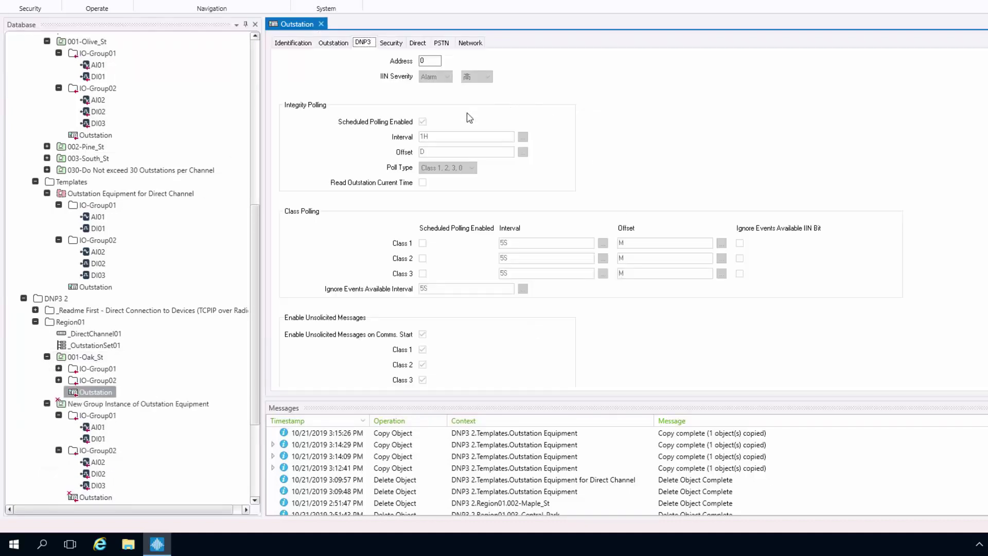
left_click(428, 61)
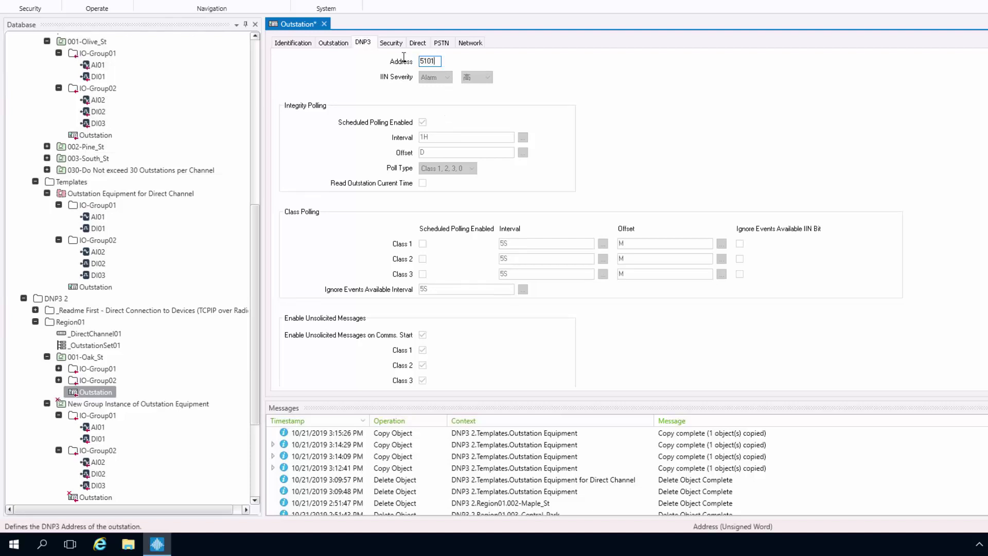
left_click(324, 24)
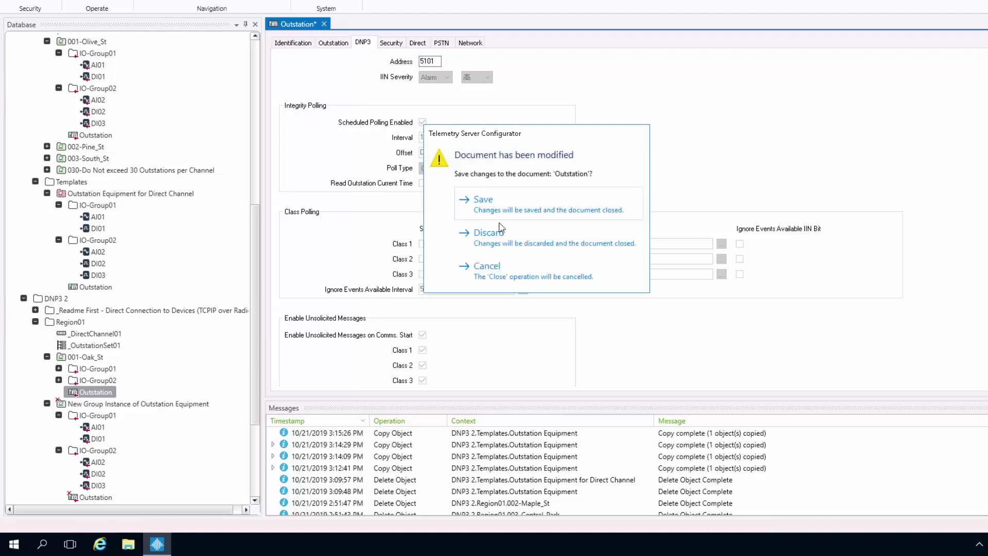
left_click(490, 210)
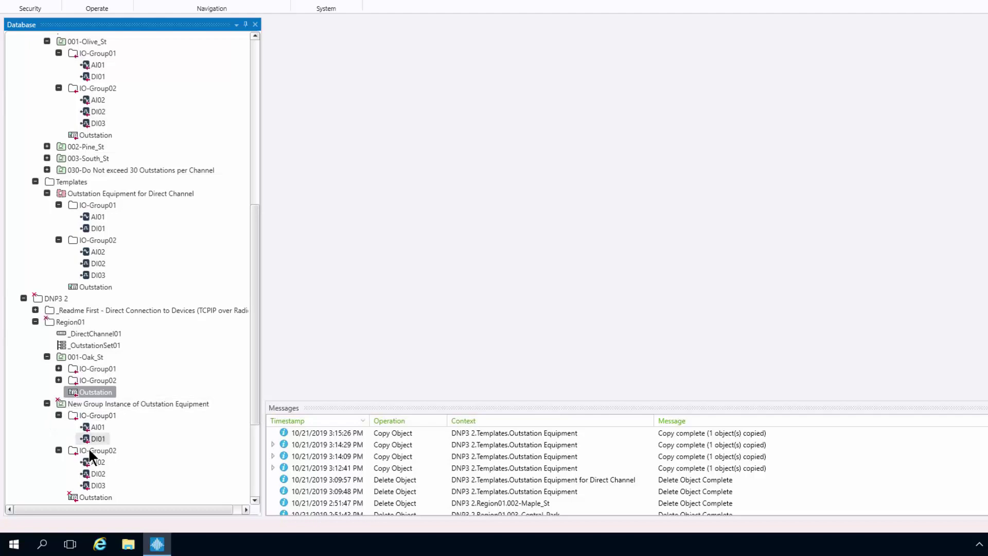
- Set the second instance's outstation address to 5102 and close its editor
double_click(86, 497)
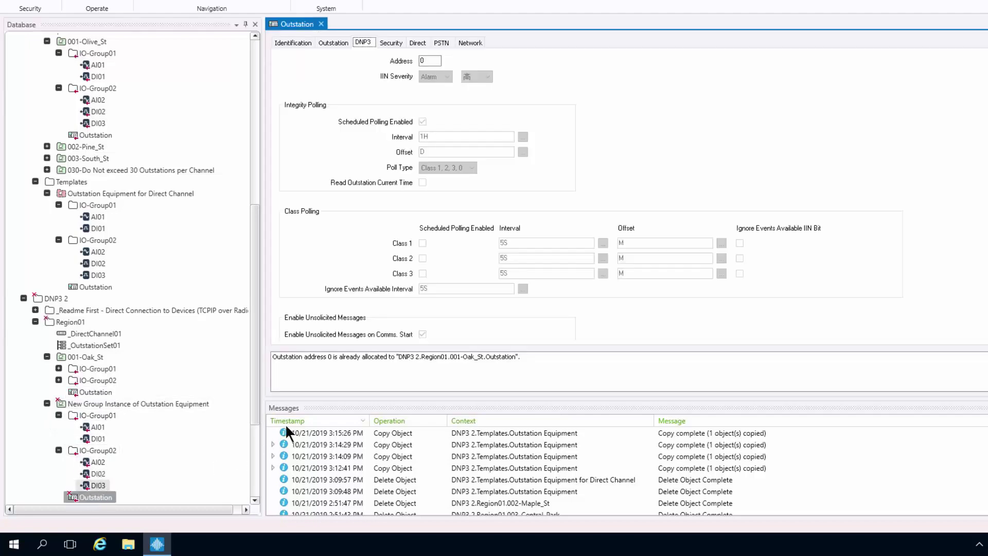
left_click(429, 61)
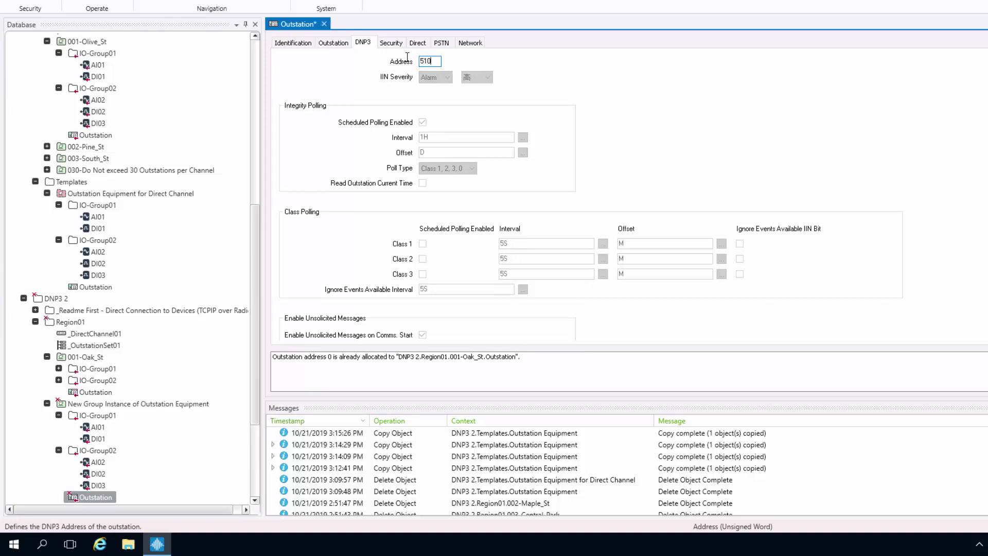
type("5102")
key("Return")
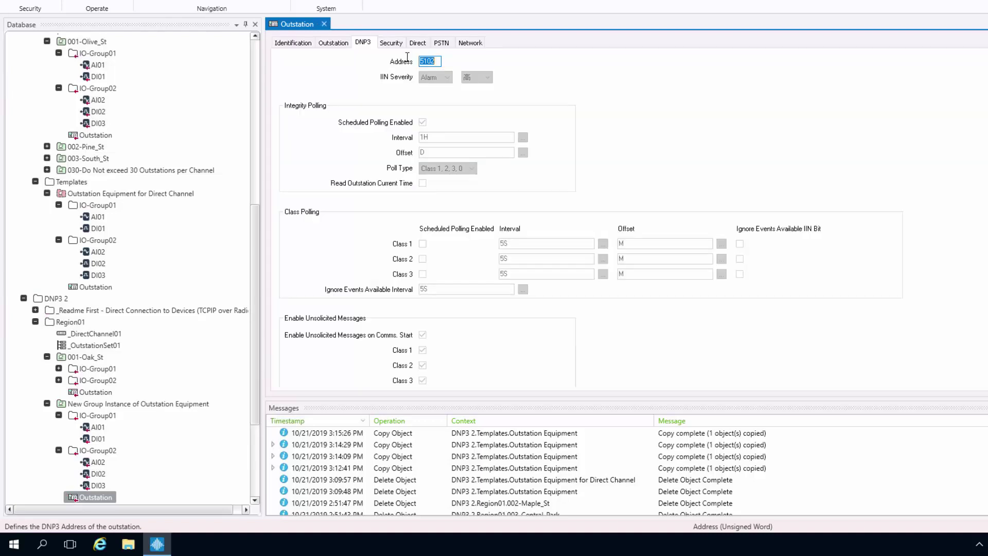
left_click(321, 24)
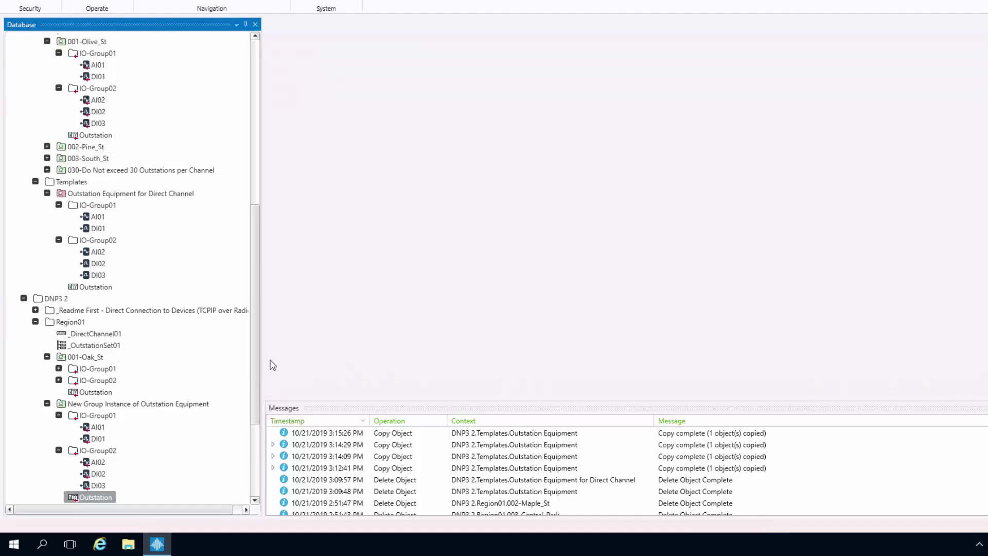
- Create an Outstation Equipment instance in Region01 named 003-Central_Park
left_click_drag(254, 408, 254, 477)
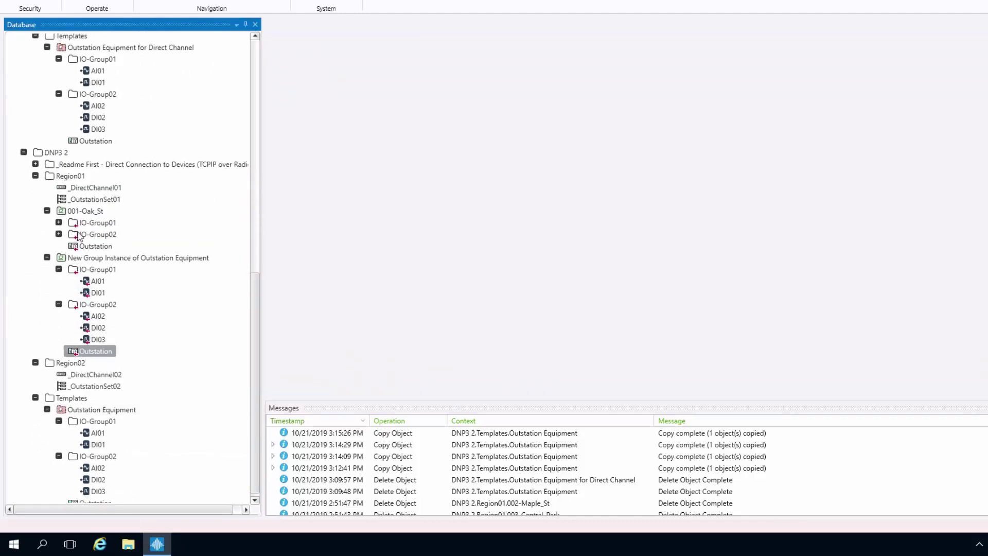
left_click(71, 176)
right_click(71, 177)
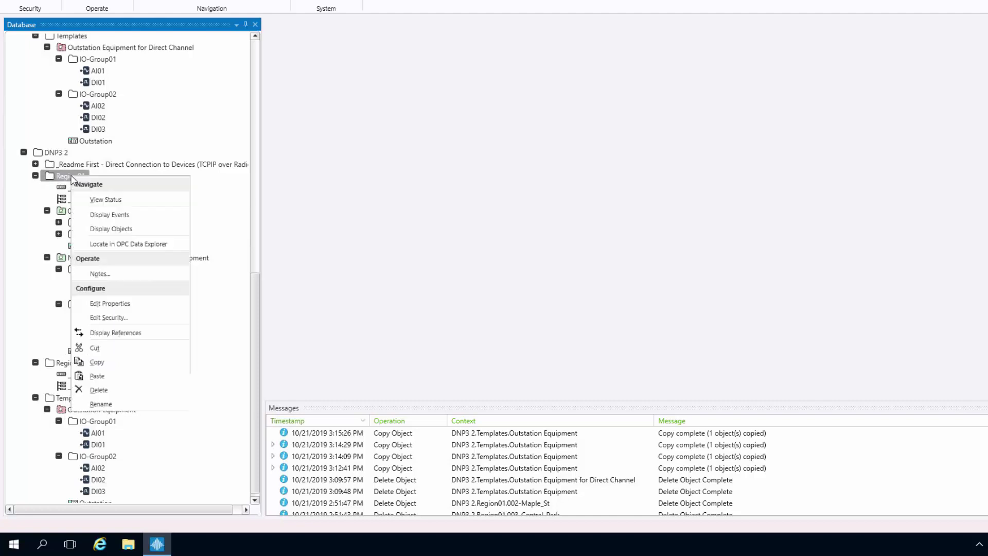
left_click(110, 451)
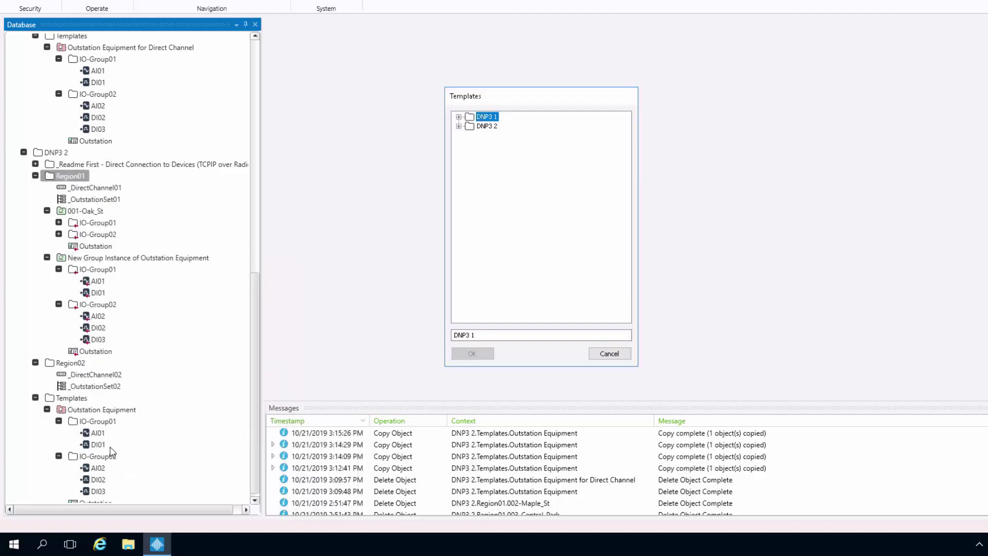
left_click(459, 126)
left_click(470, 136)
left_click(514, 146)
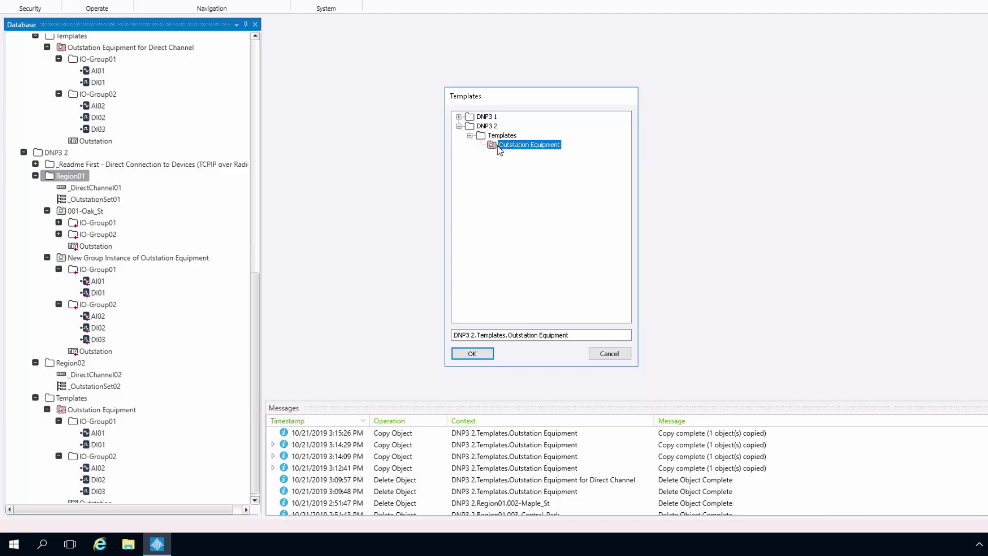
left_click(472, 353)
type("003-Central_")
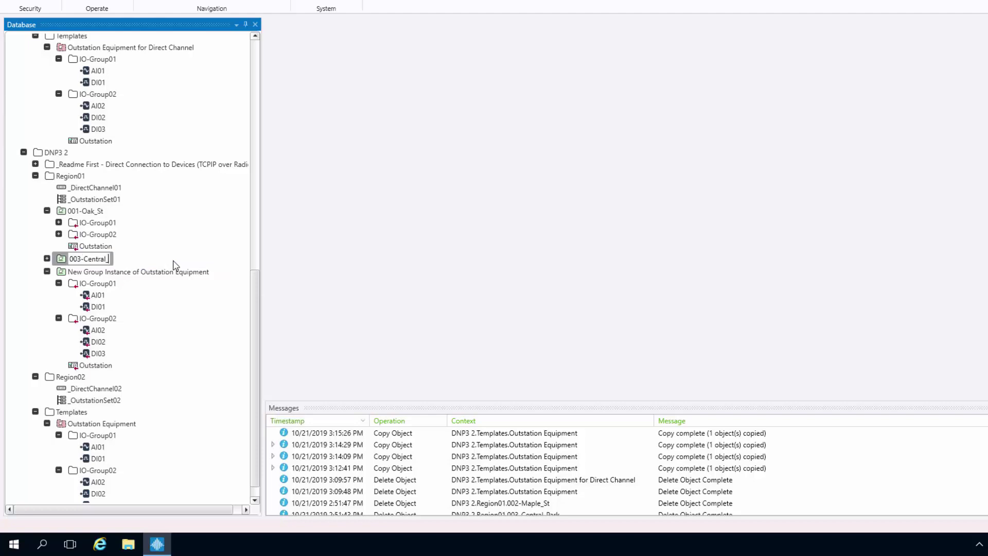
type("Park")
key("Return")
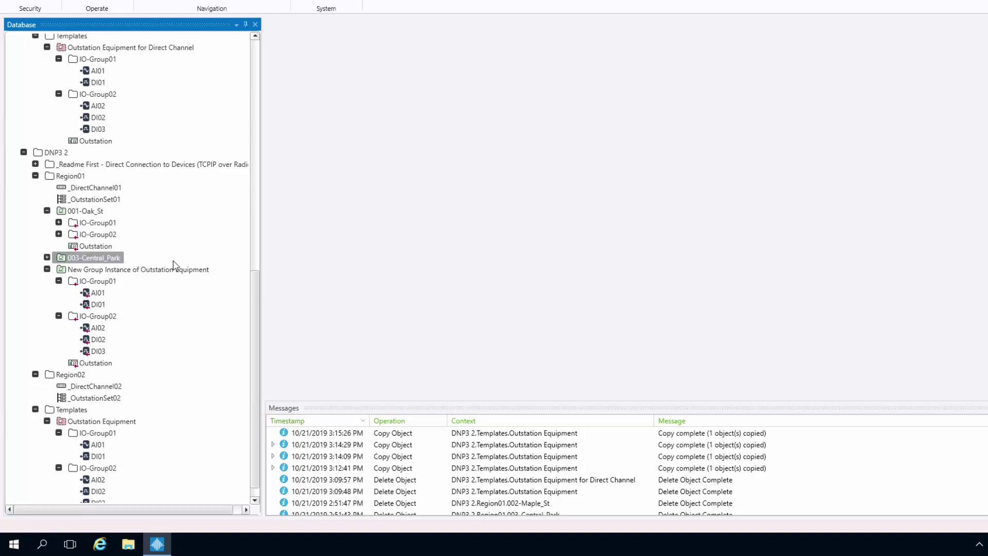
- Rename the New Group Instance of Outstation Equipment to 002-Maple_St
left_click(140, 270)
left_click(140, 271)
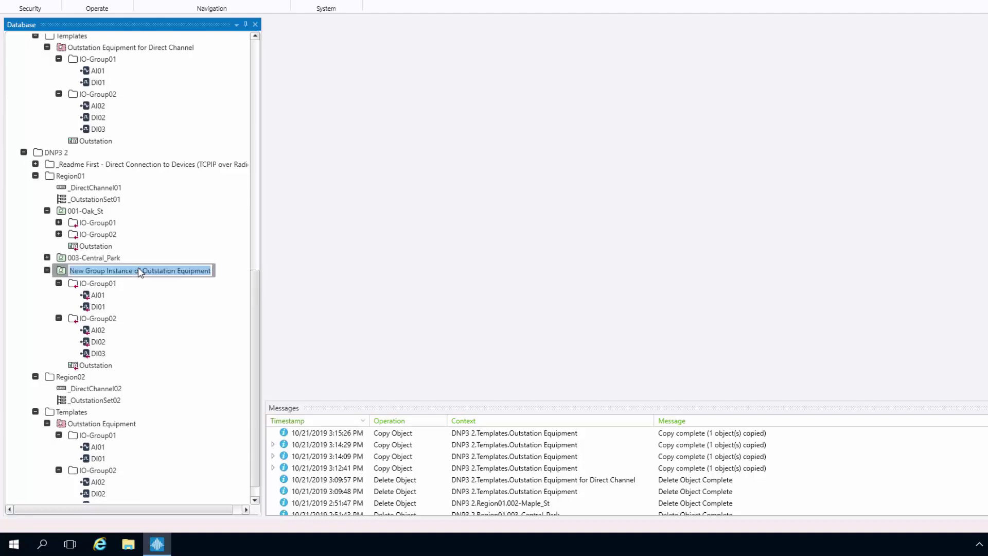
type("002-Ma")
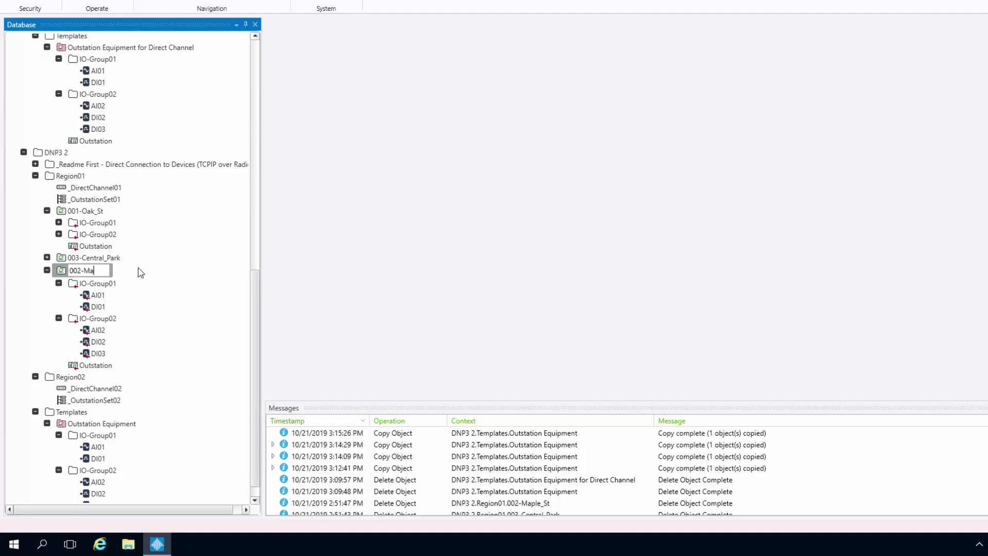
type("ple_St")
key("Return")
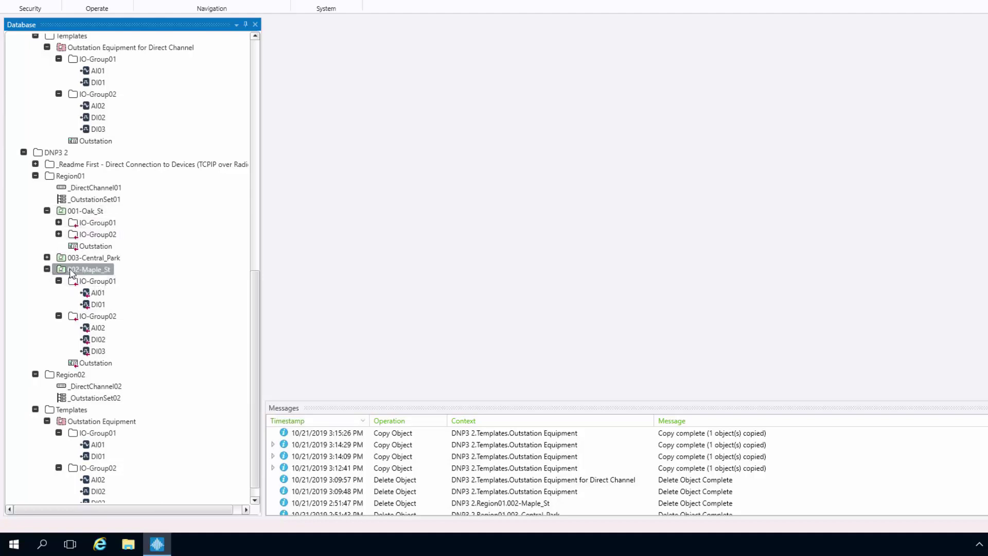
- Collapse 002-Maple_St, Region01 and Region02, then expand Region01 and its 001-Oak_St site
left_click(47, 269)
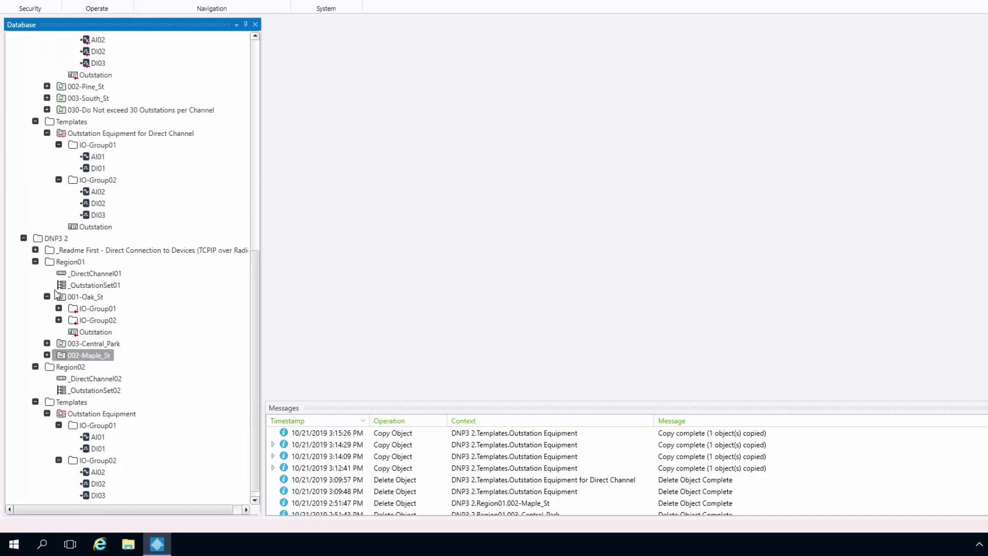
left_click(35, 262)
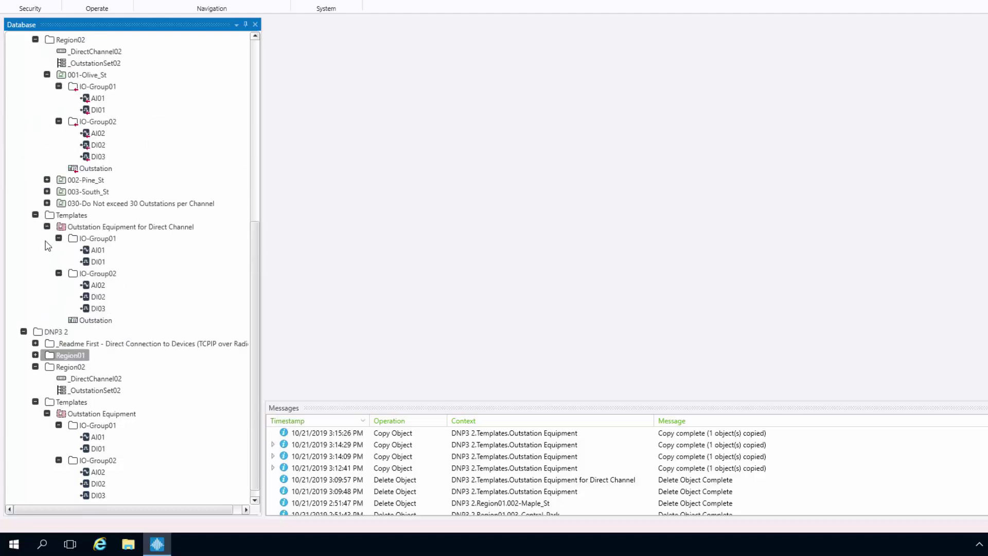
left_click(35, 367)
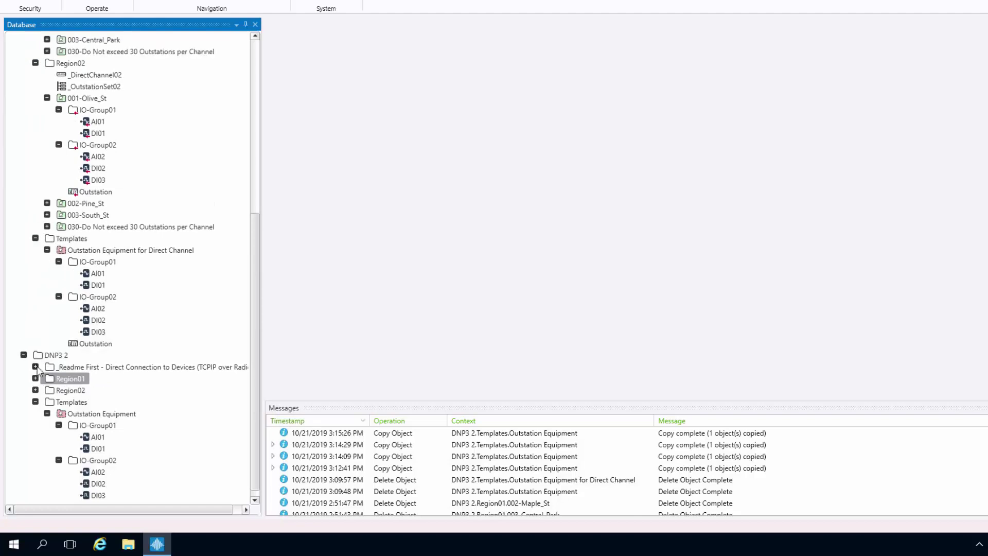
left_click(35, 379)
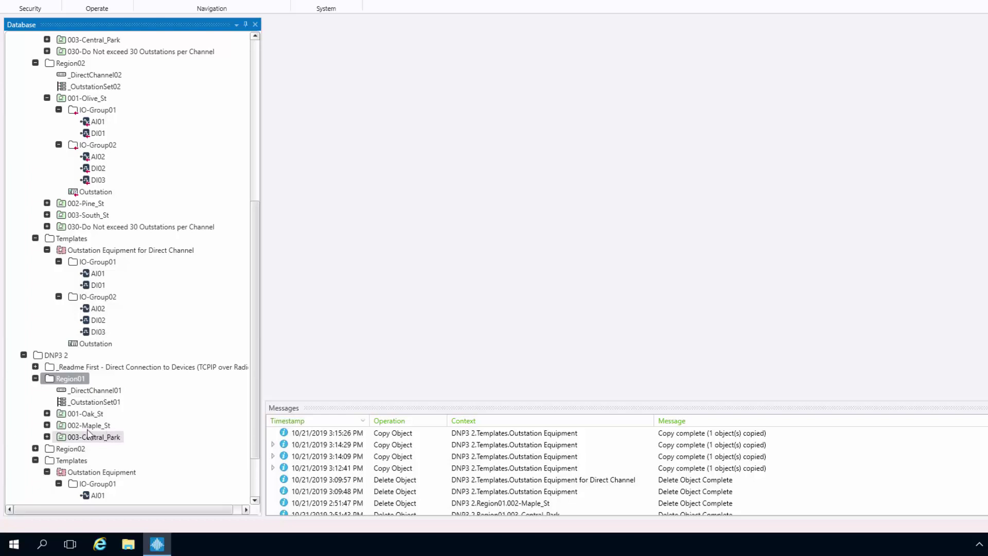
left_click(47, 413)
- Open the 001-Oak_St Outstation's settings and check its DNP3 address of 5101
left_click(94, 449)
double_click(95, 449)
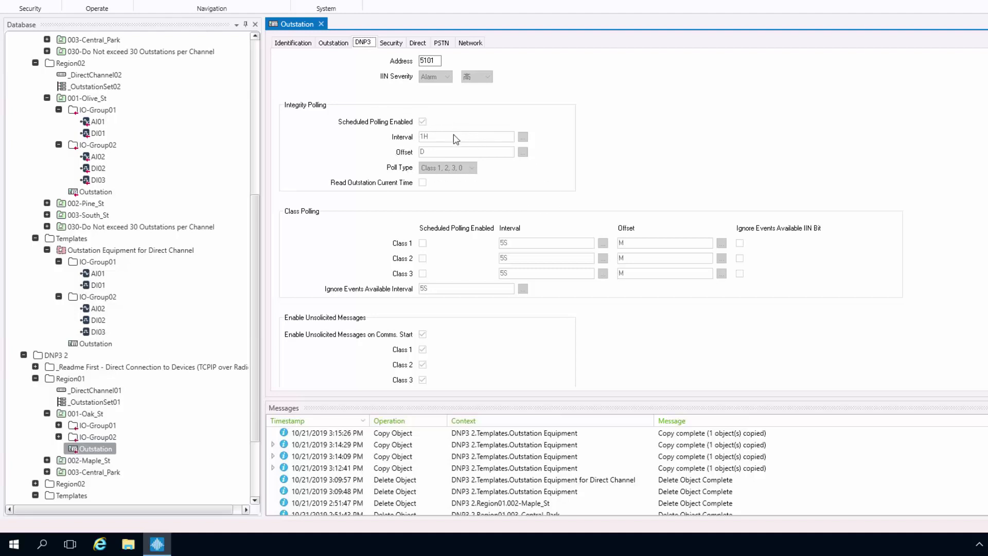
double_click(437, 62)
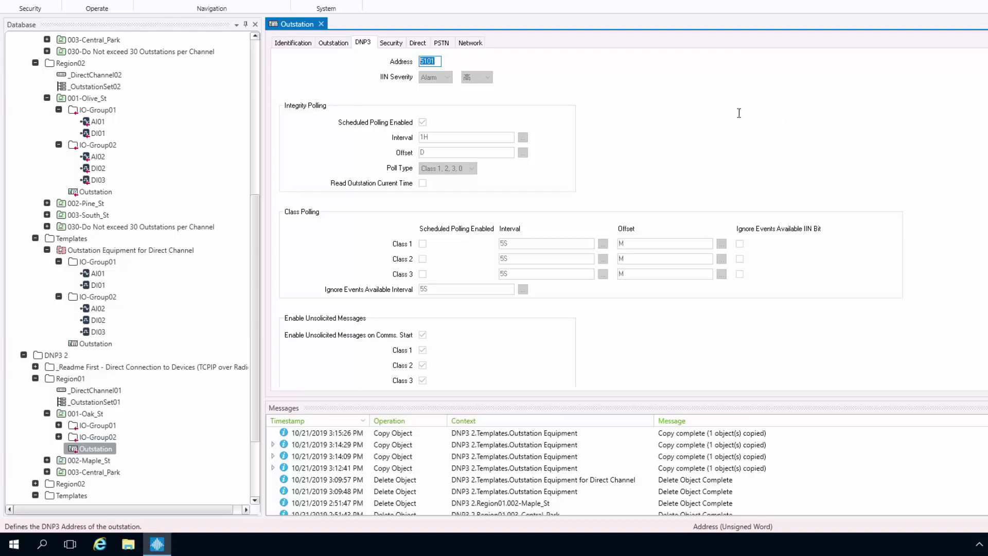
- View the Oak_St outstation's network settings and select its port value 20000
left_click(468, 43)
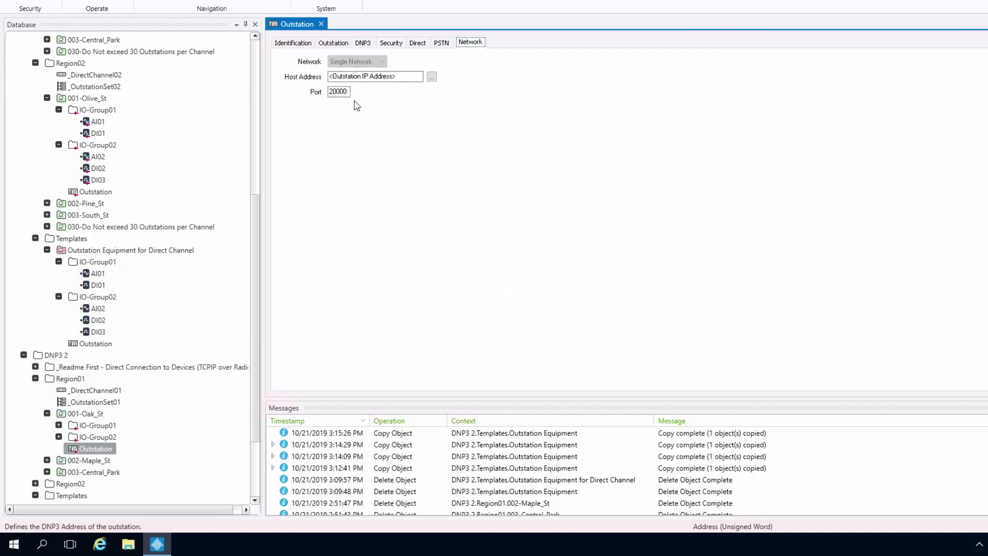
left_click_drag(348, 91, 323, 89)
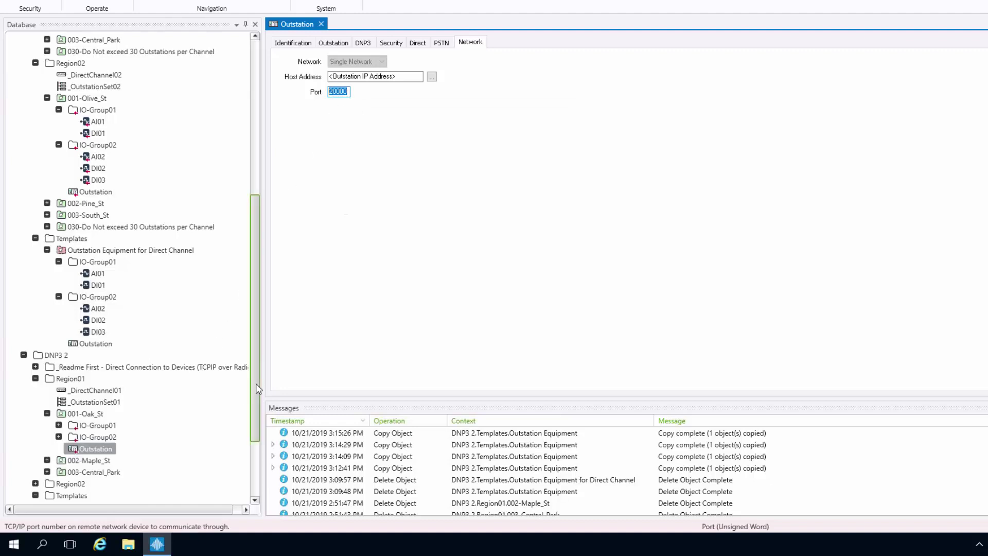
left_click_drag(257, 400, 260, 480)
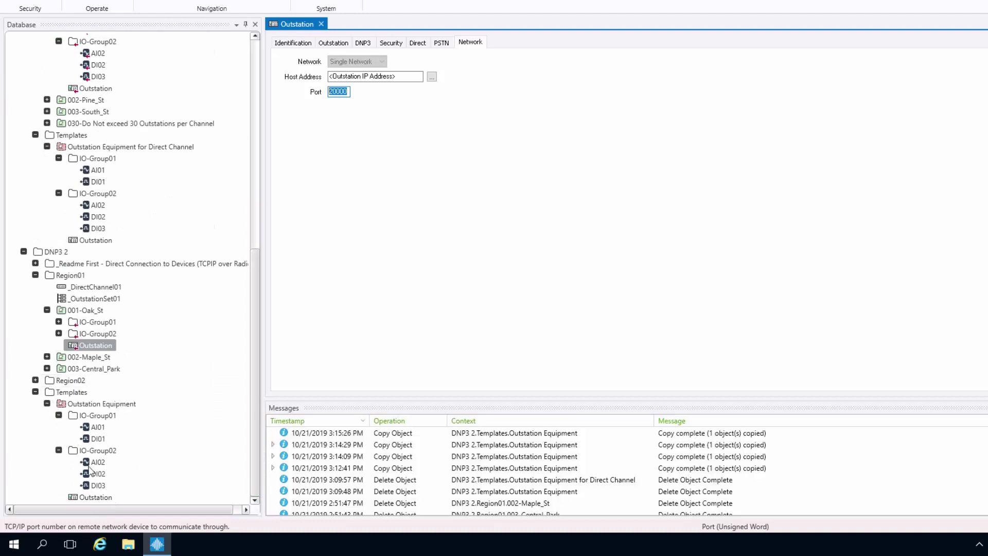
- Change the template Outstation's TCP/IP port to 20001 and save it when closing the editor
left_click(321, 24)
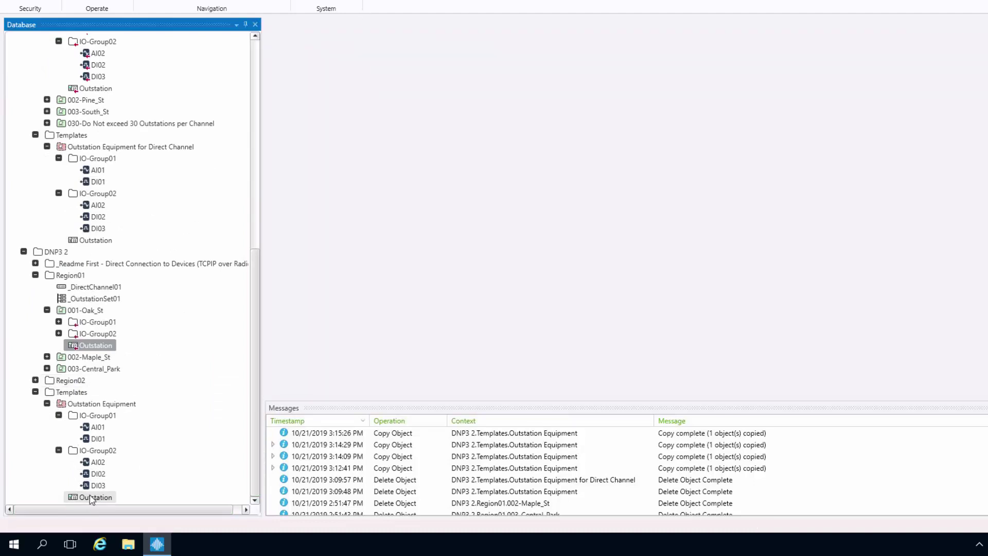
double_click(92, 497)
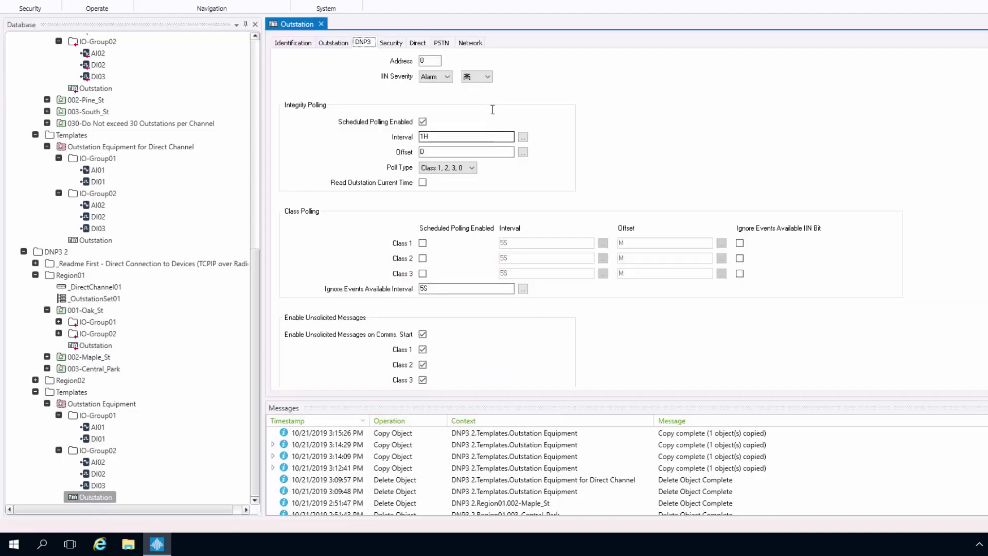
left_click(470, 43)
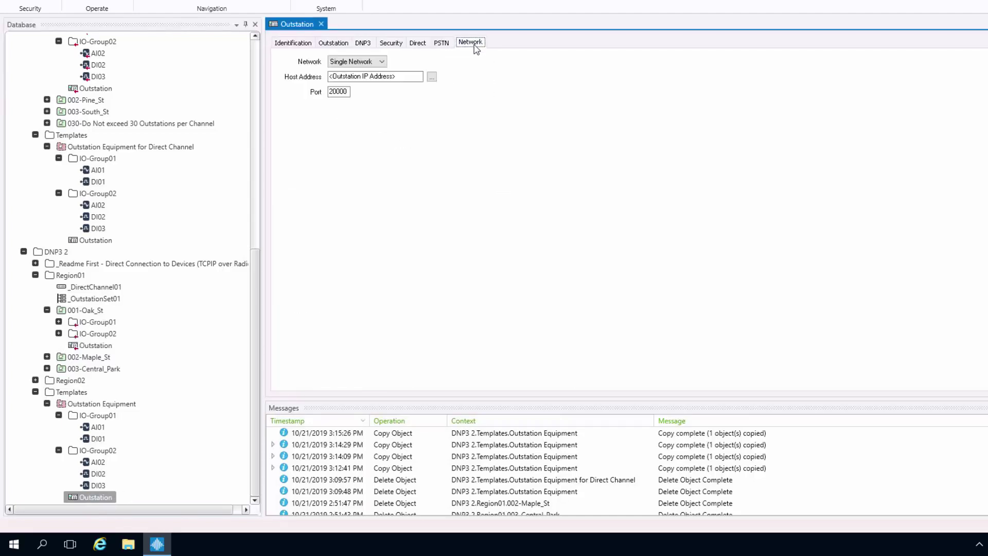
left_click(344, 92)
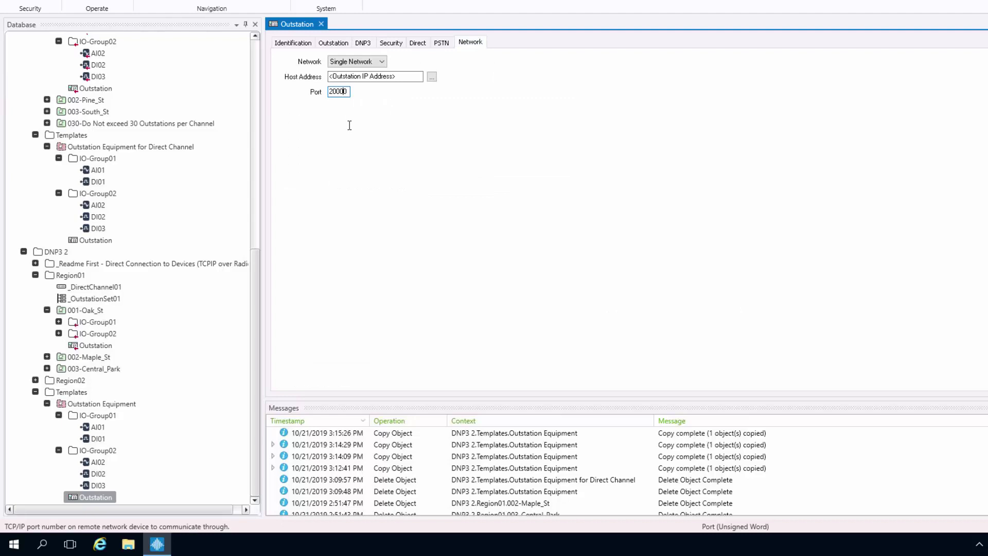
type("1")
left_click(324, 25)
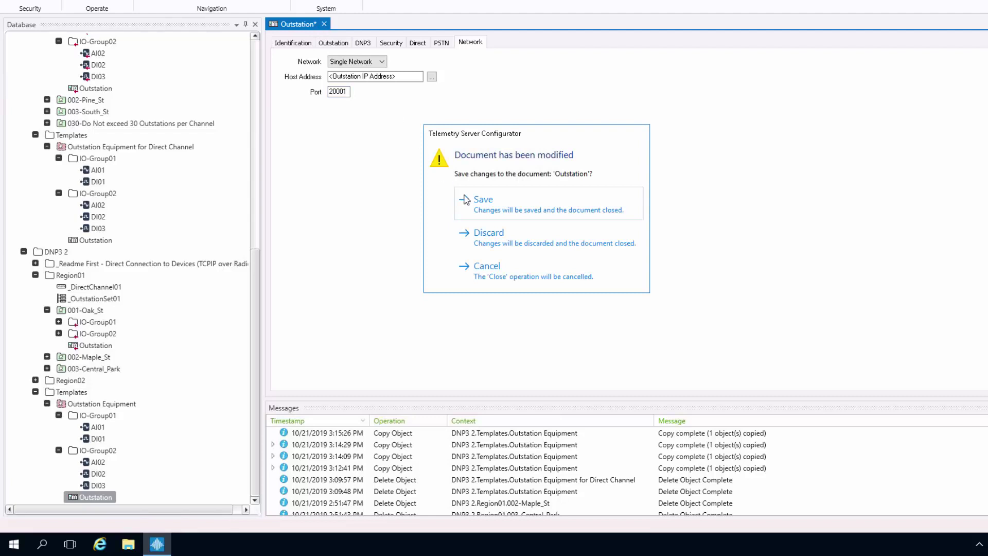
left_click(486, 201)
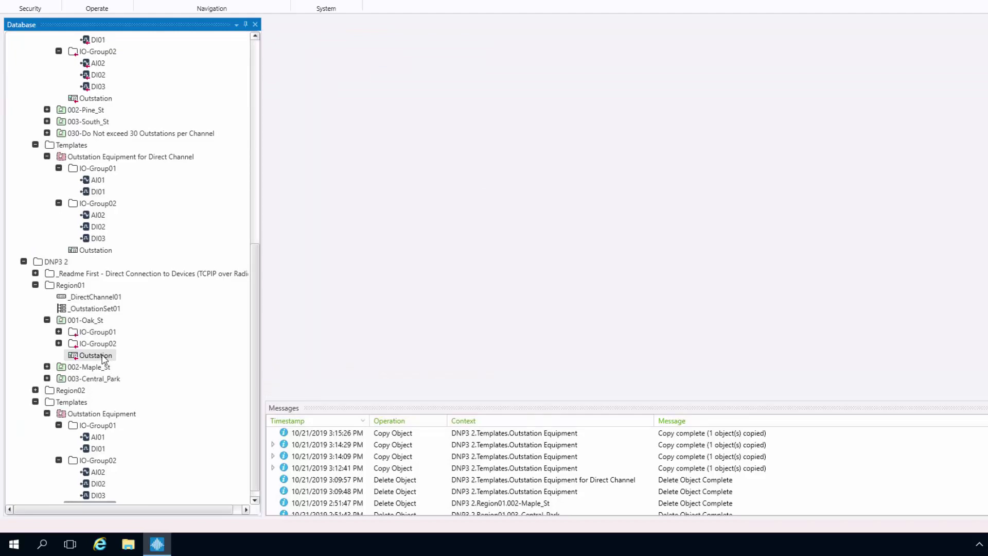
double_click(104, 359)
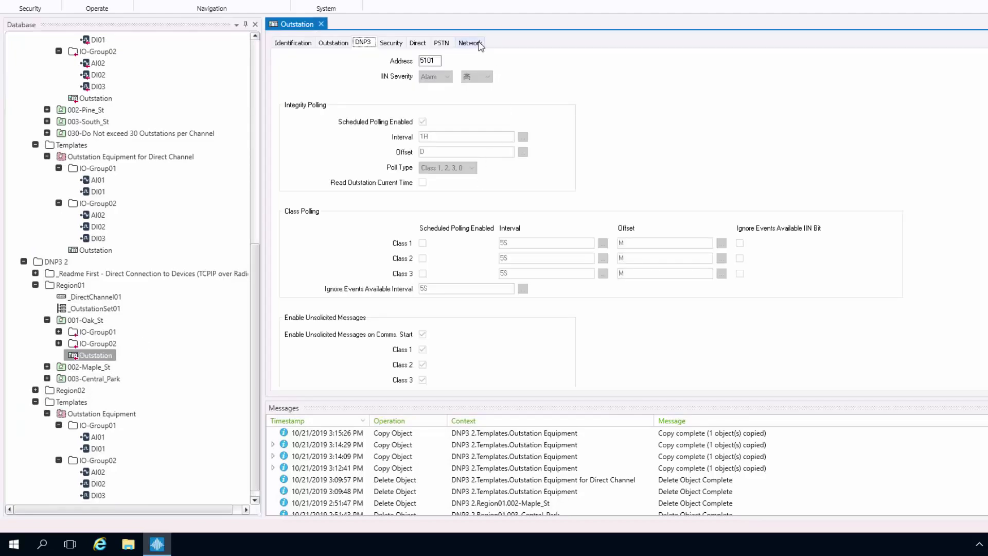
left_click(470, 43)
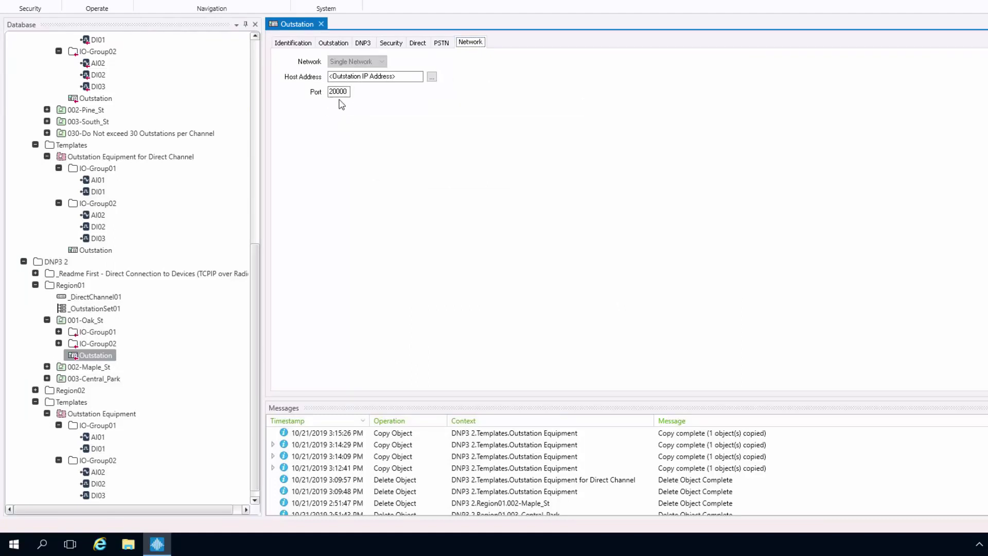
left_click(324, 23)
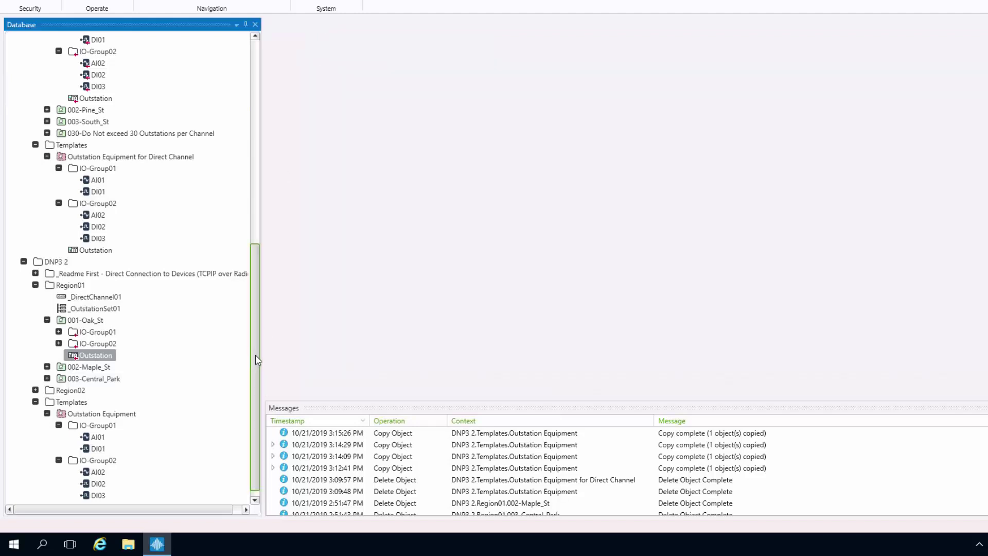
scroll(191, 417, "down", 1)
- Open Edit Property Overrides for the Outstation Equipment template
left_click(90, 406)
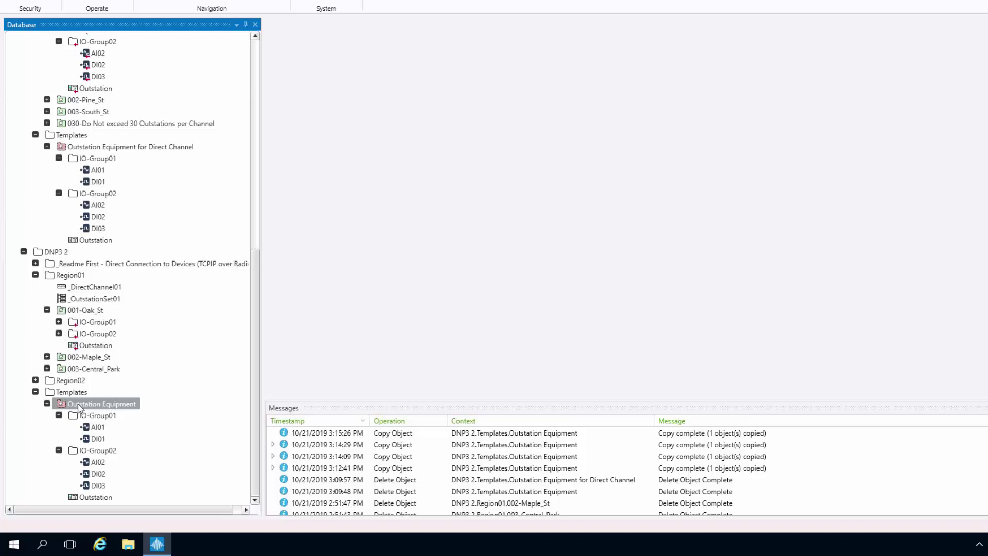
right_click(78, 408)
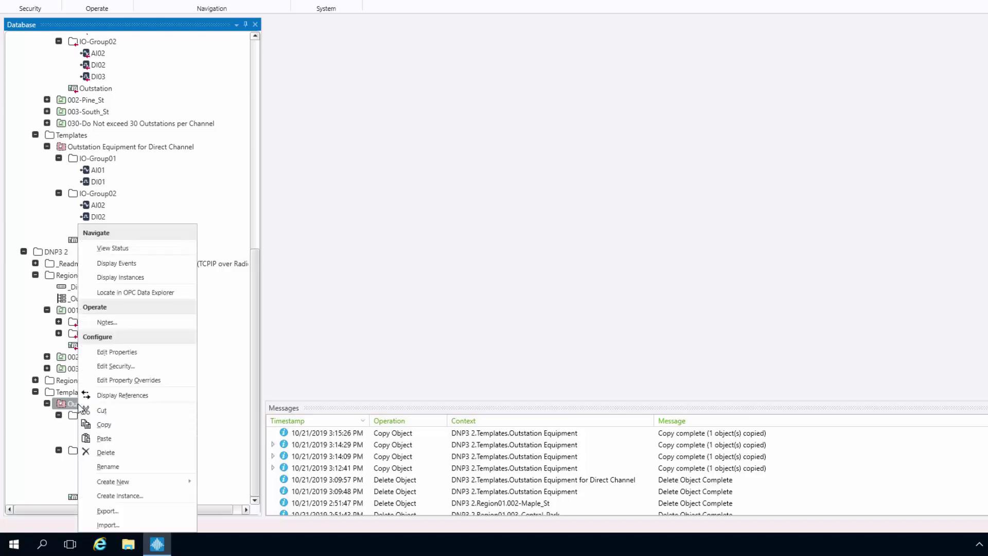
left_click(135, 384)
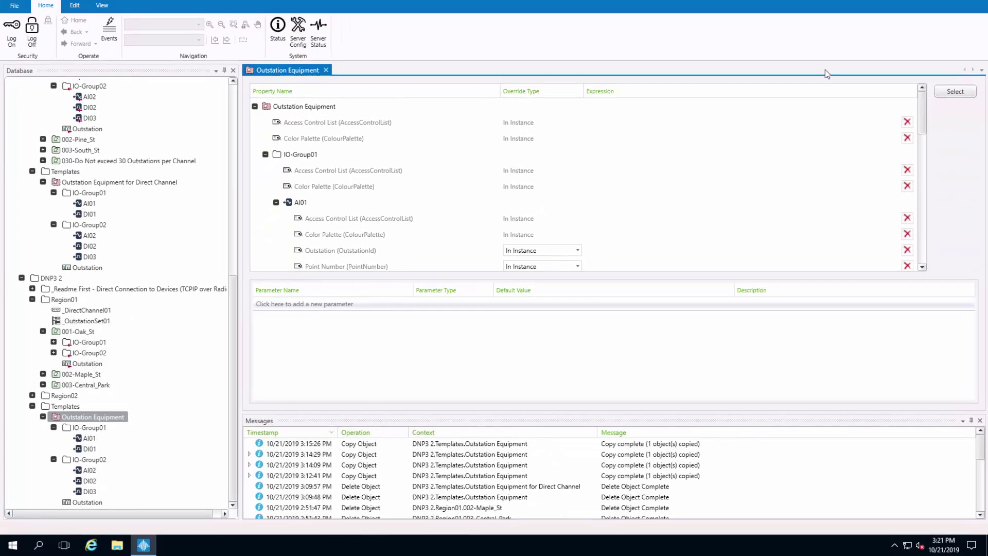
- In the property selection, expand down to Outstation Network, keeping Host Address but excluding TCP/IP Port
left_click(955, 91)
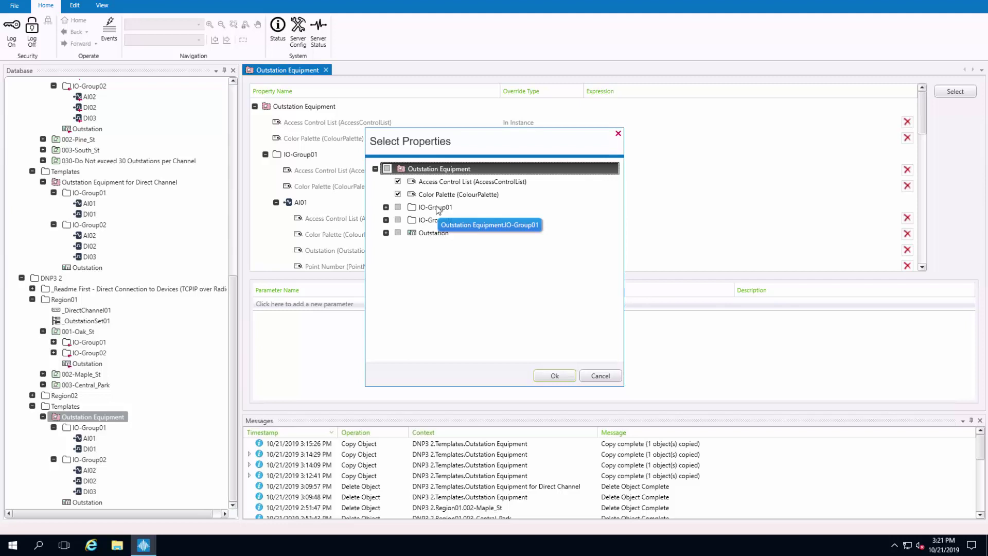
left_click(386, 208)
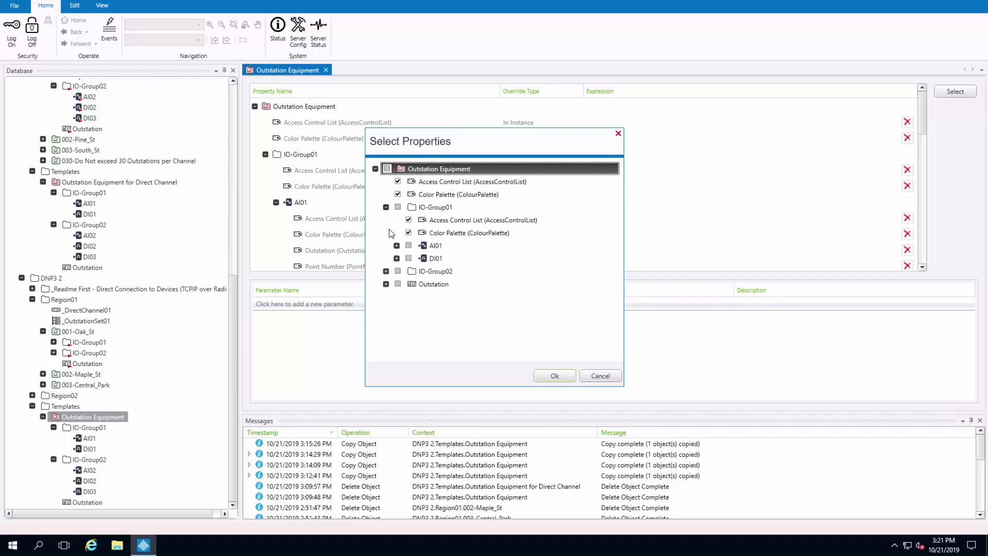
left_click(386, 271)
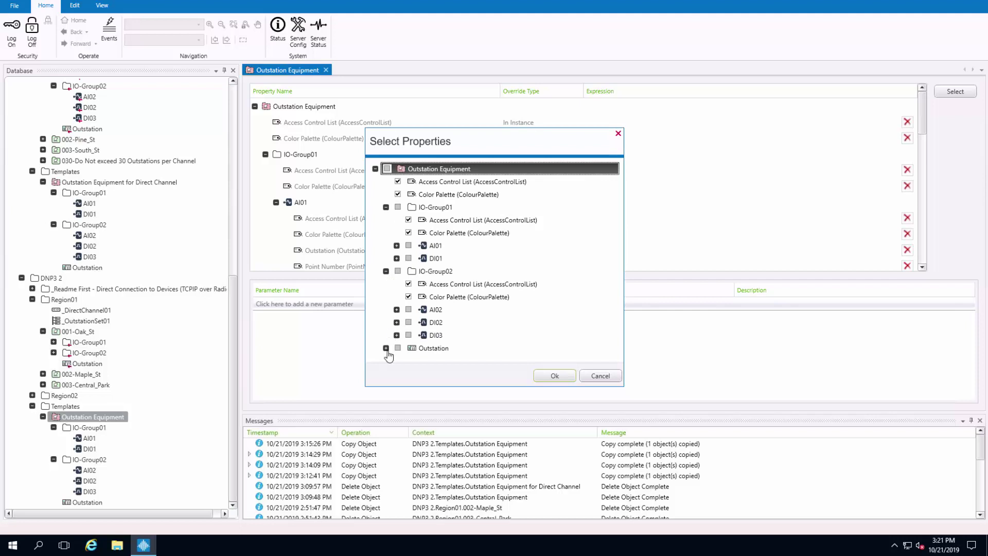
scroll(556, 311, "down", 3)
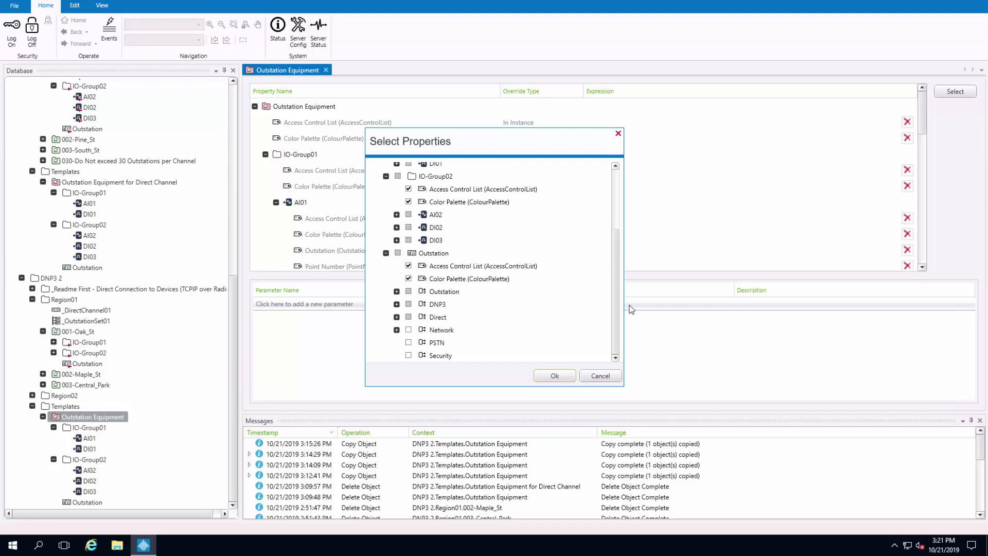
left_click(396, 330)
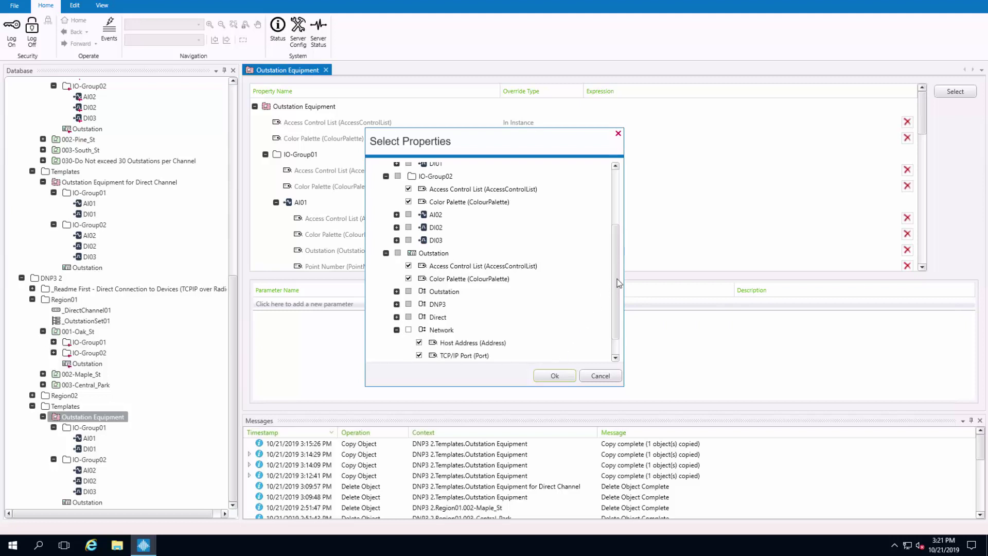
scroll(619, 299, "down", 1)
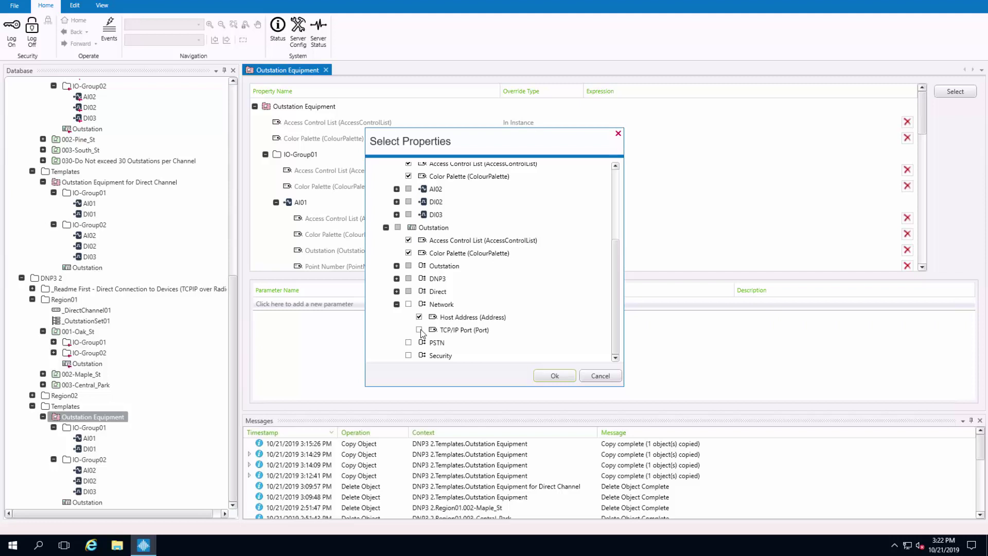
- Apply the selection, save to update the 3 instances, and confirm Oak_St's outstation port is 20001
left_click(546, 381)
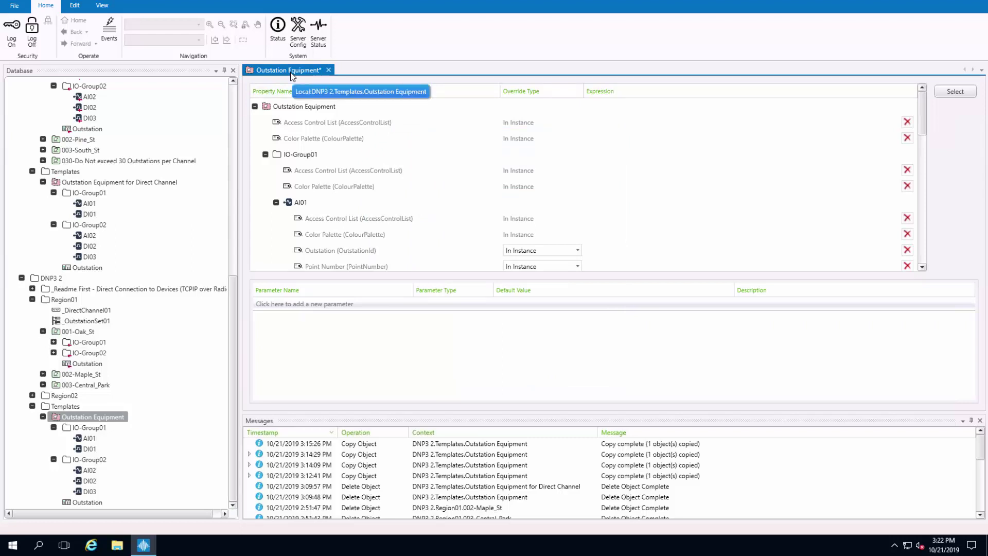
key("ctrl+s")
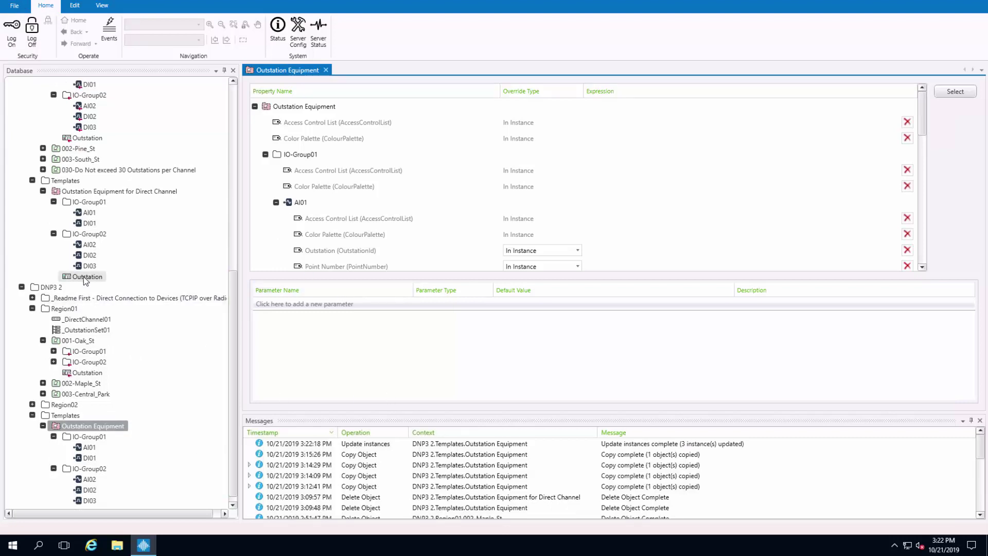
double_click(82, 372)
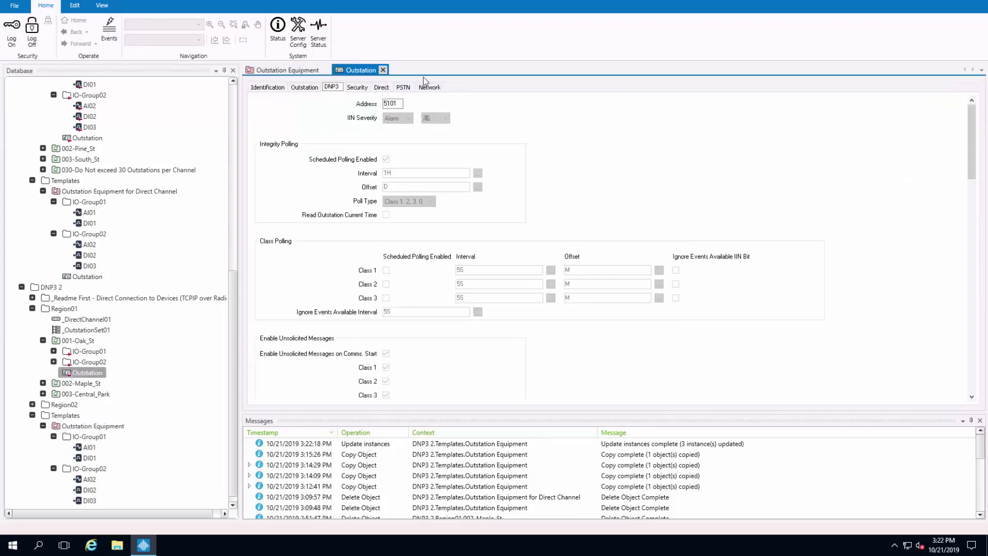
left_click(427, 86)
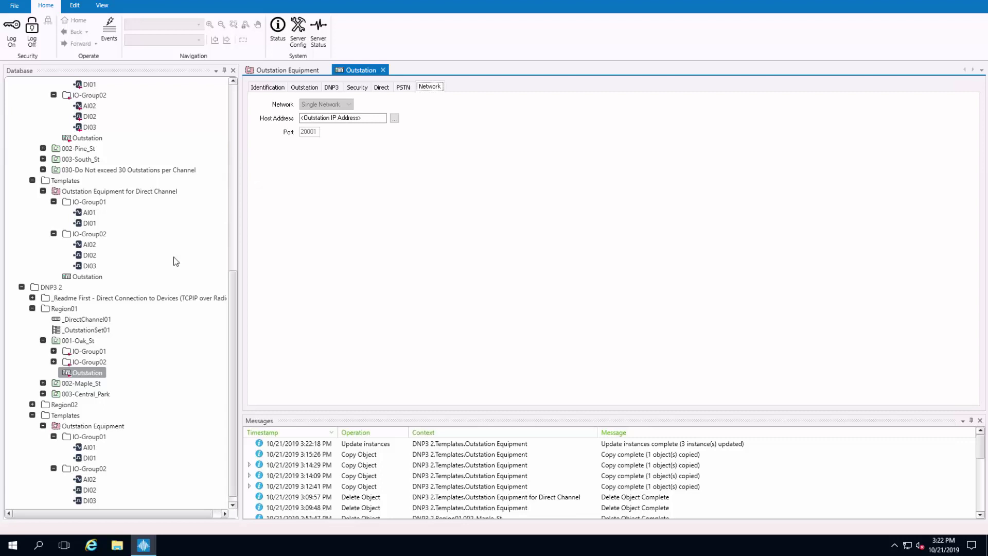
- Expand 002-Maple_St and check its Outstation's network port reads 20001
left_click(43, 383)
double_click(82, 416)
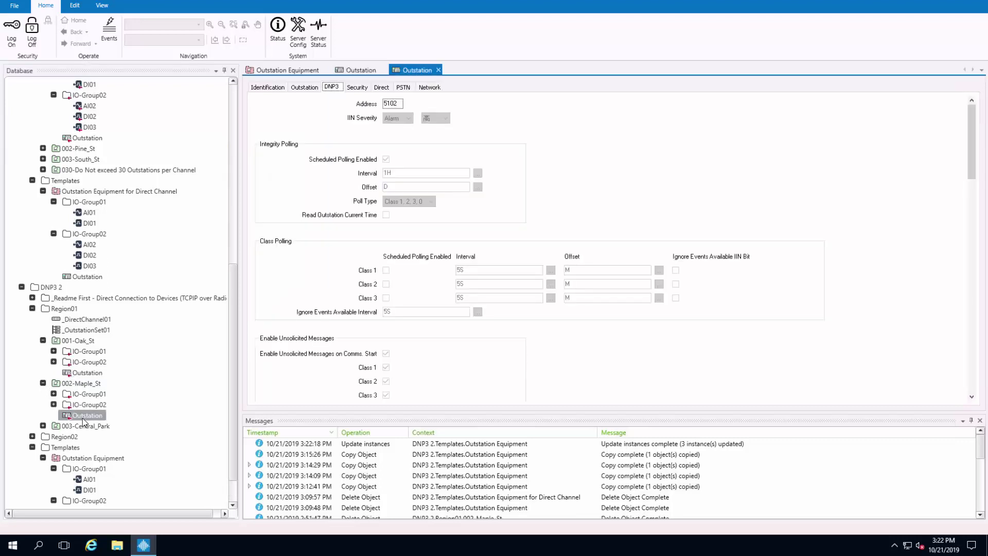
left_click(429, 87)
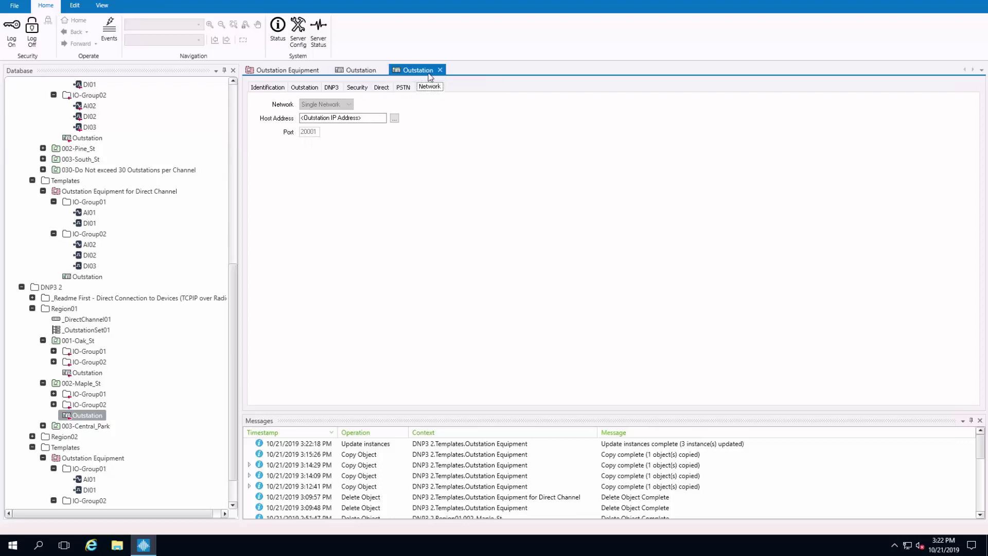
- Close the Oak_St, Maple_St and template property override editors
left_click(383, 70)
left_click(383, 70)
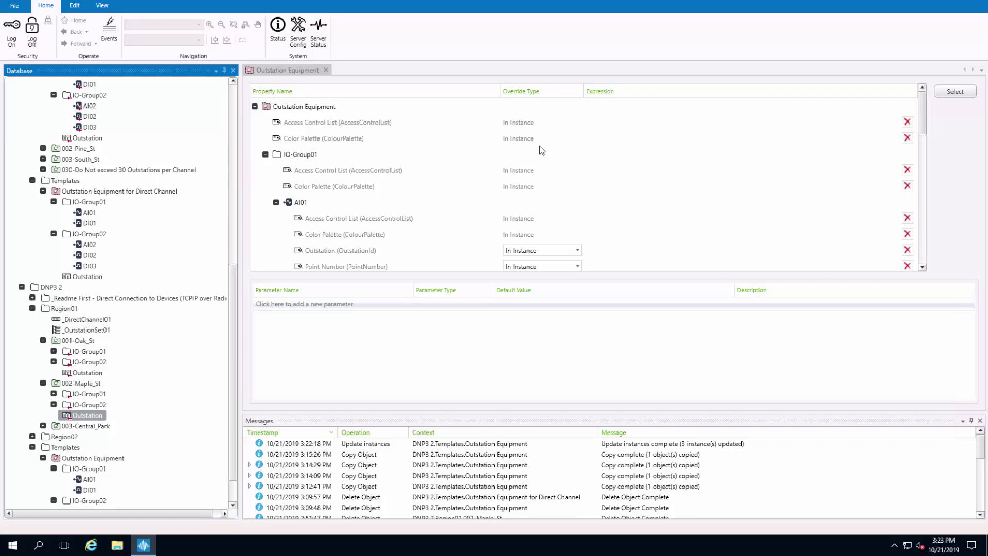
scroll(232, 397, "down", 2)
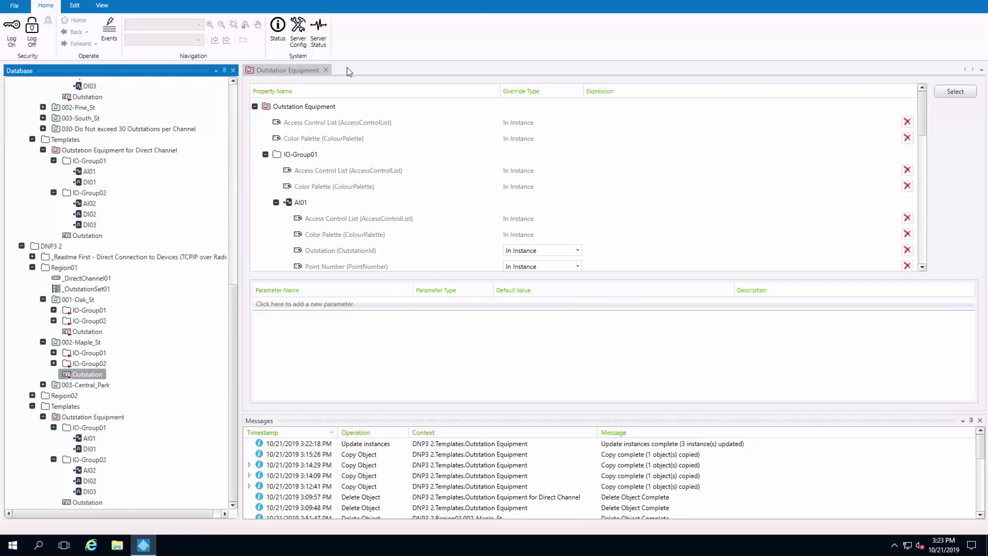
left_click(325, 70)
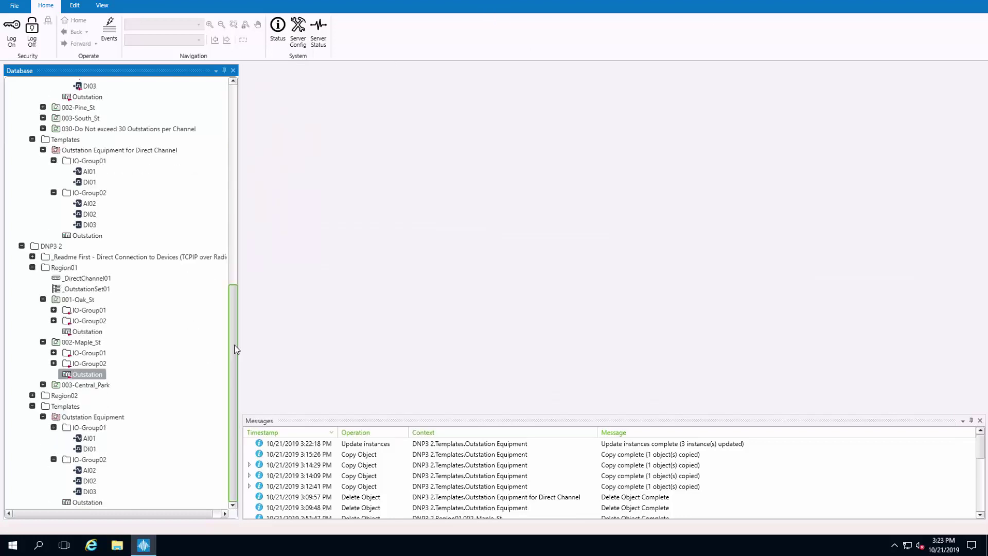